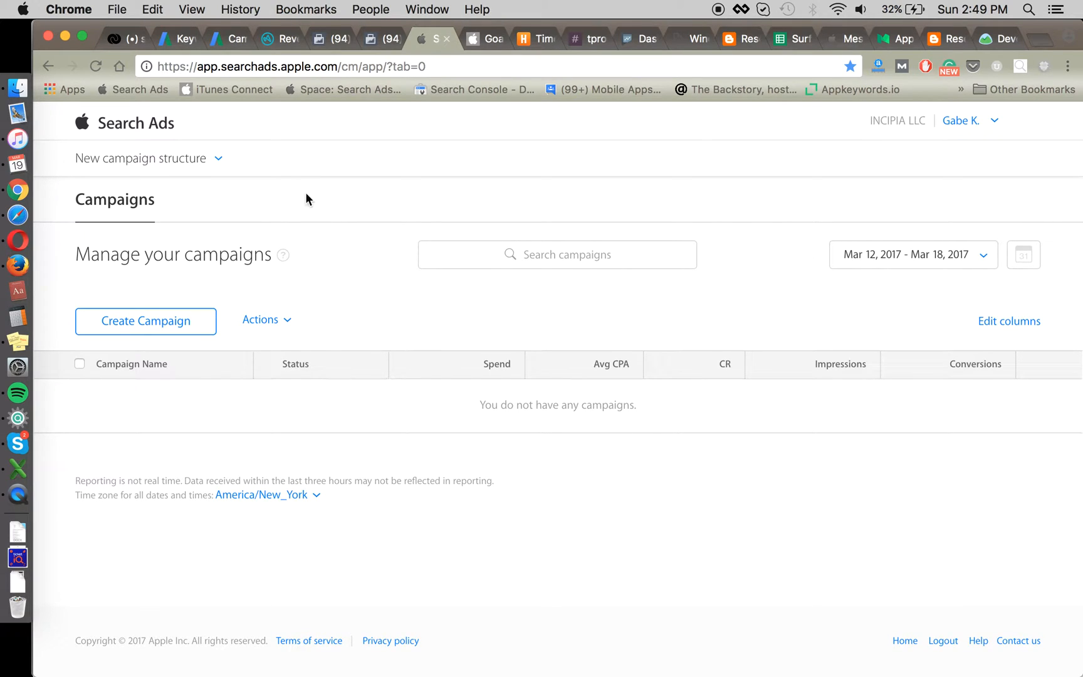
Step: Browse the campaign groups, start and cancel a new group, and return to New campaign structure
{"action": "left_click", "coordinate": [219, 163]}
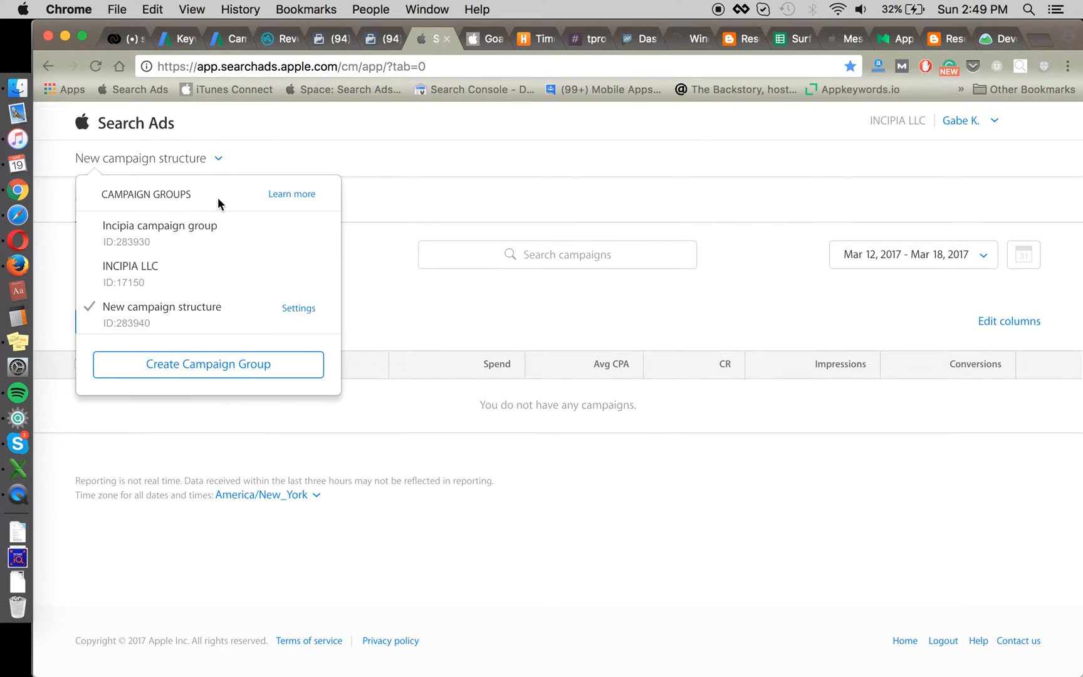
{"action": "left_click", "coordinate": [199, 271]}
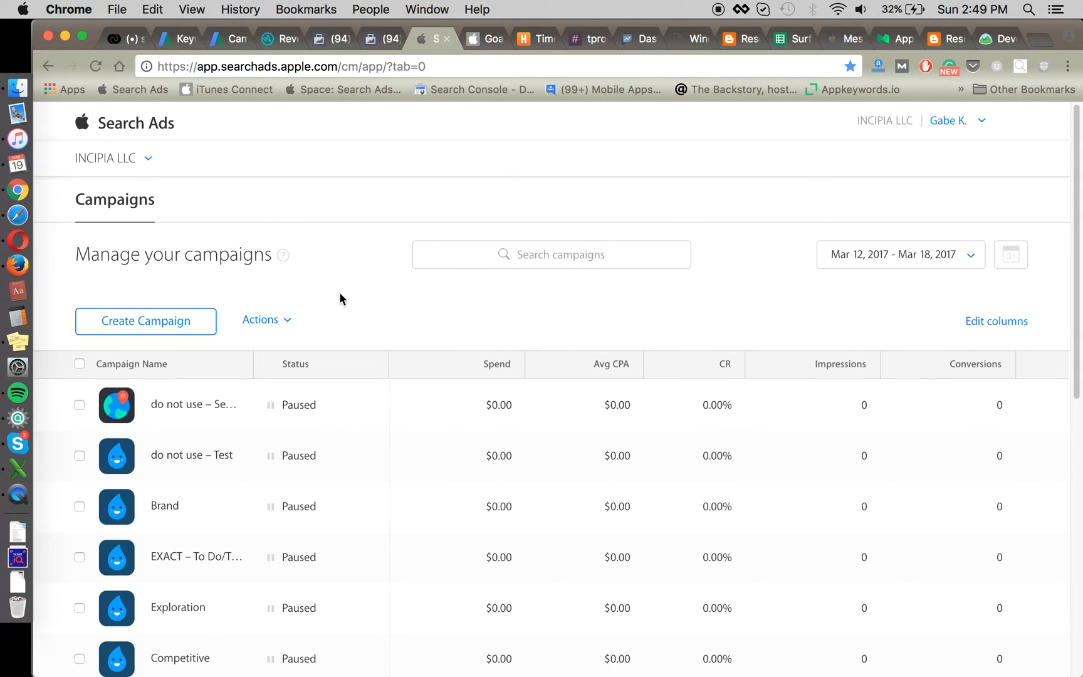
{"action": "left_click", "coordinate": [116, 162]}
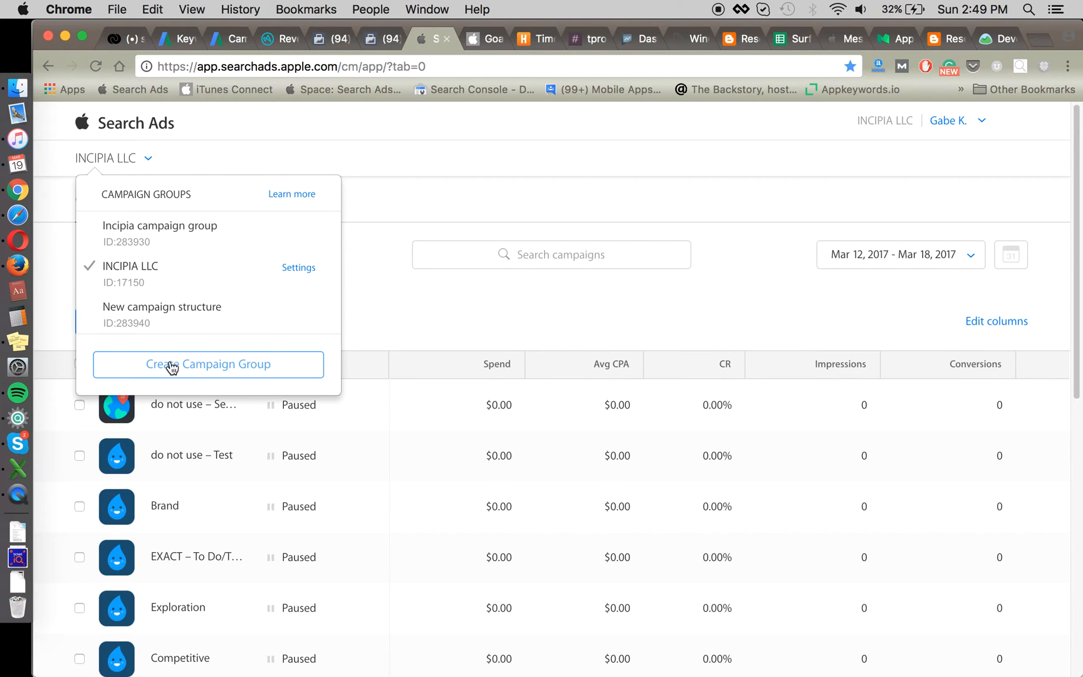
{"action": "left_click", "coordinate": [267, 367]}
{"action": "left_click", "coordinate": [390, 392]}
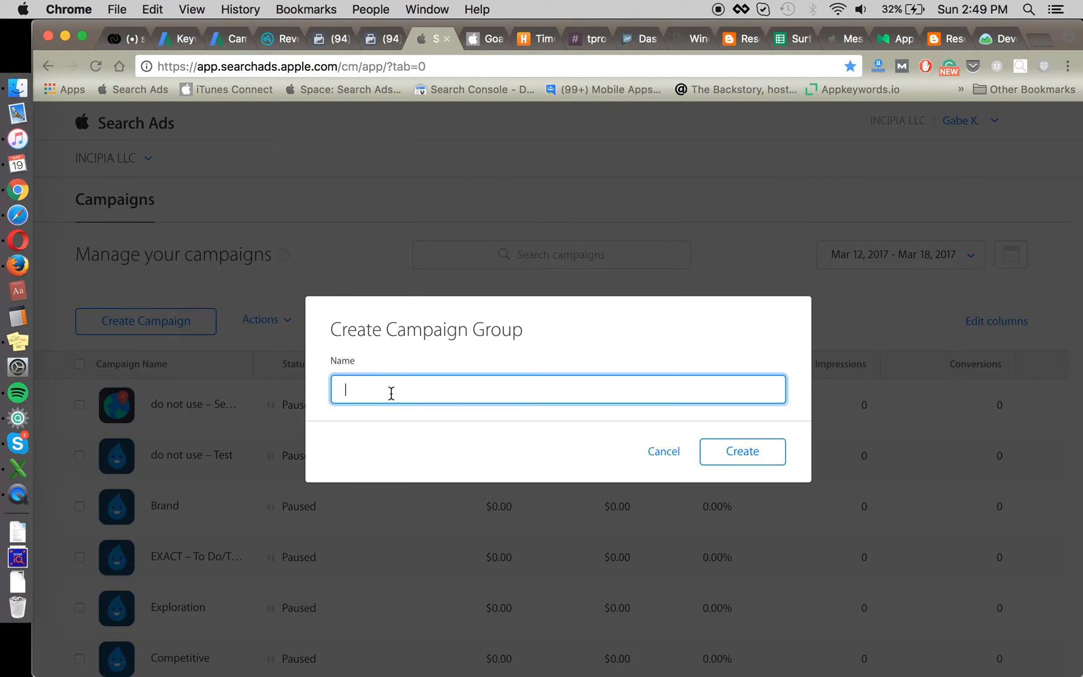
{"action": "left_click", "coordinate": [659, 454]}
{"action": "left_click", "coordinate": [151, 164]}
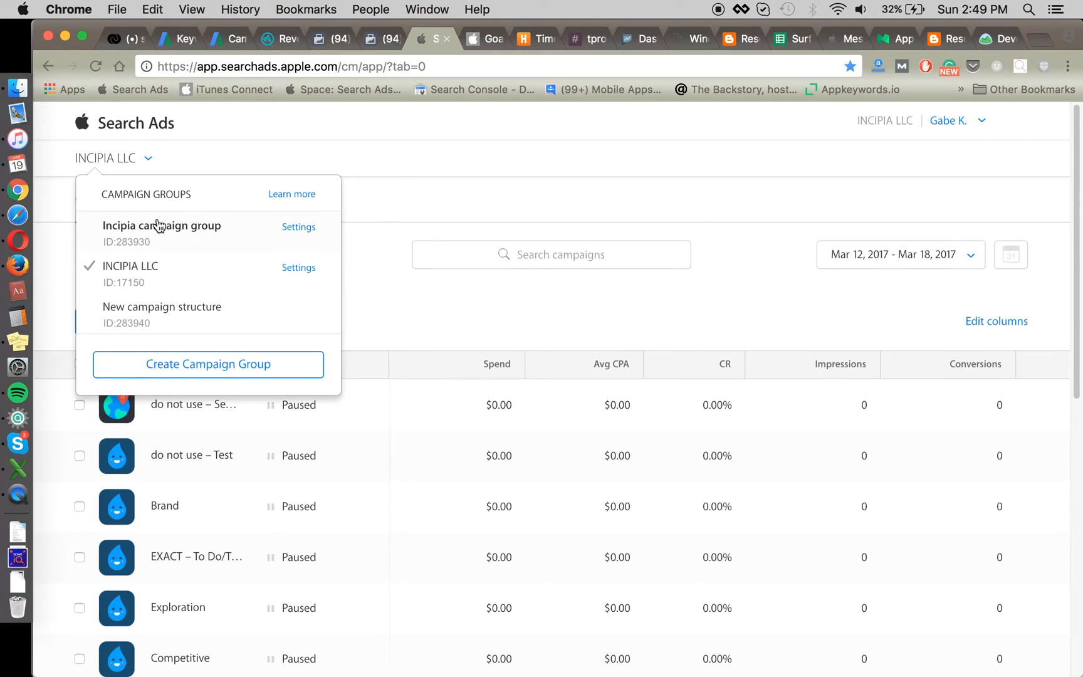
{"action": "left_click", "coordinate": [174, 311]}
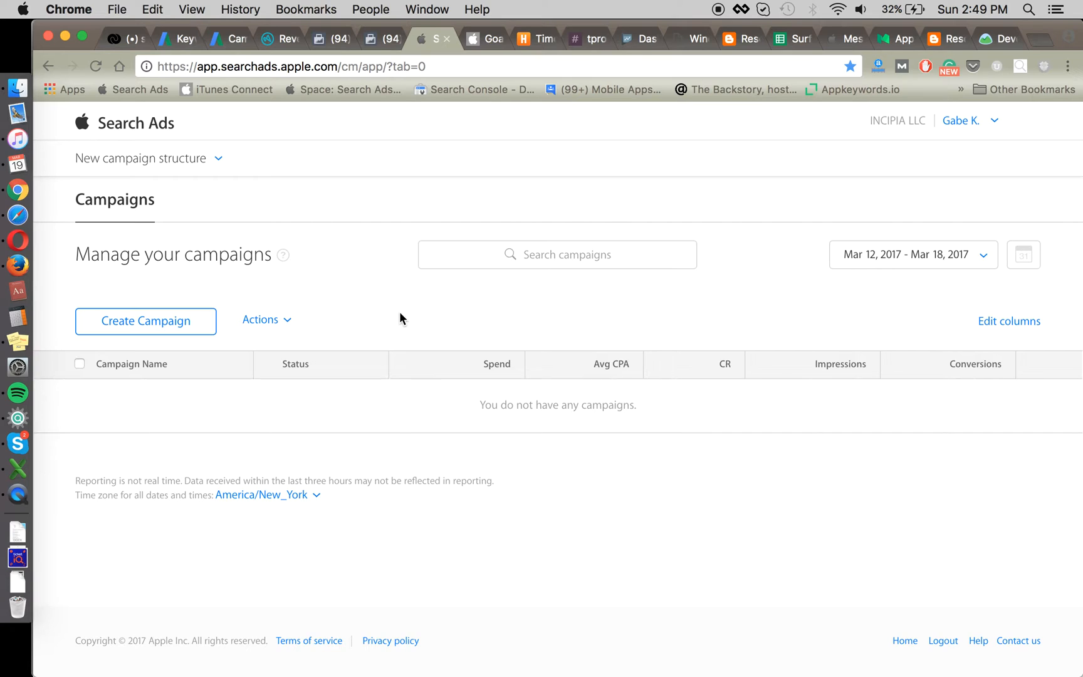
Step: Create a Goalie Free campaign called Brand with a 1,000 budget and 10 daily cap
{"action": "left_click", "coordinate": [189, 322]}
{"action": "left_click", "coordinate": [449, 310]}
{"action": "left_click", "coordinate": [369, 398]}
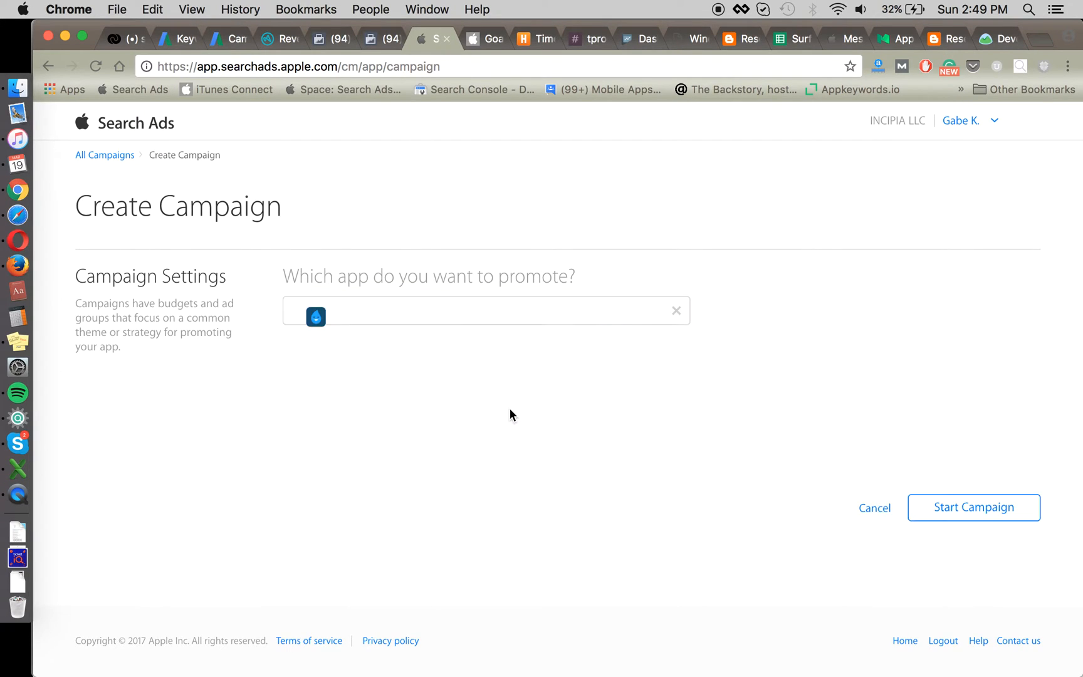
{"action": "left_click", "coordinate": [406, 363]}
{"action": "type", "text": "B"}
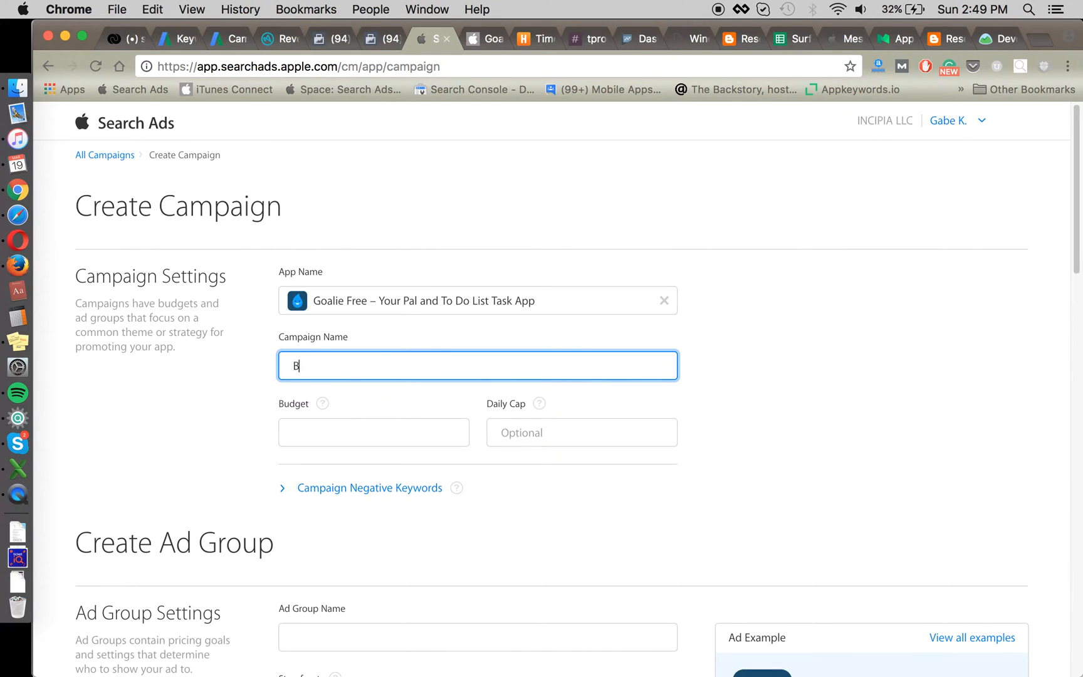
{"action": "type", "text": "rand"}
{"action": "left_click", "coordinate": [426, 426]}
{"action": "type", "text": "1,000"}
{"action": "key", "text": "Tab"}
{"action": "type", "text": "10"}
{"action": "left_click", "coordinate": [186, 424]}
{"action": "scroll", "coordinate": [186, 424], "scroll_direction": "down", "scroll_amount": 1}
{"action": "scroll", "coordinate": [401, 423], "scroll_direction": "down", "scroll_amount": 5}
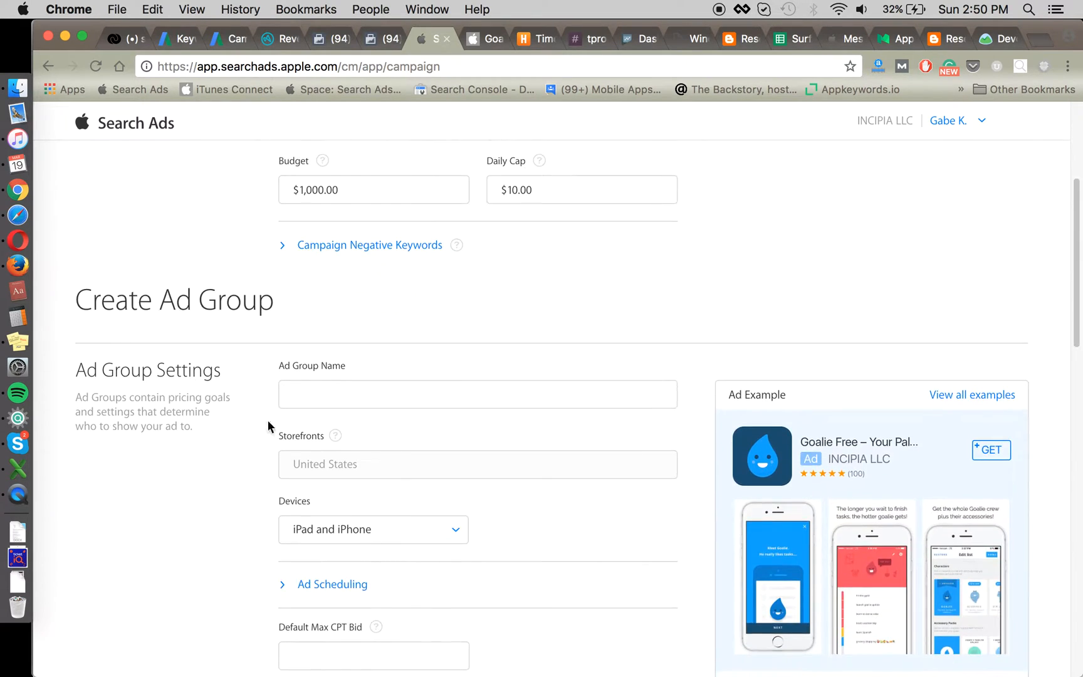
Step: Name the ad group Goalie Brand and enter a $1.00 default max CPT bid
{"action": "left_click", "coordinate": [374, 365]}
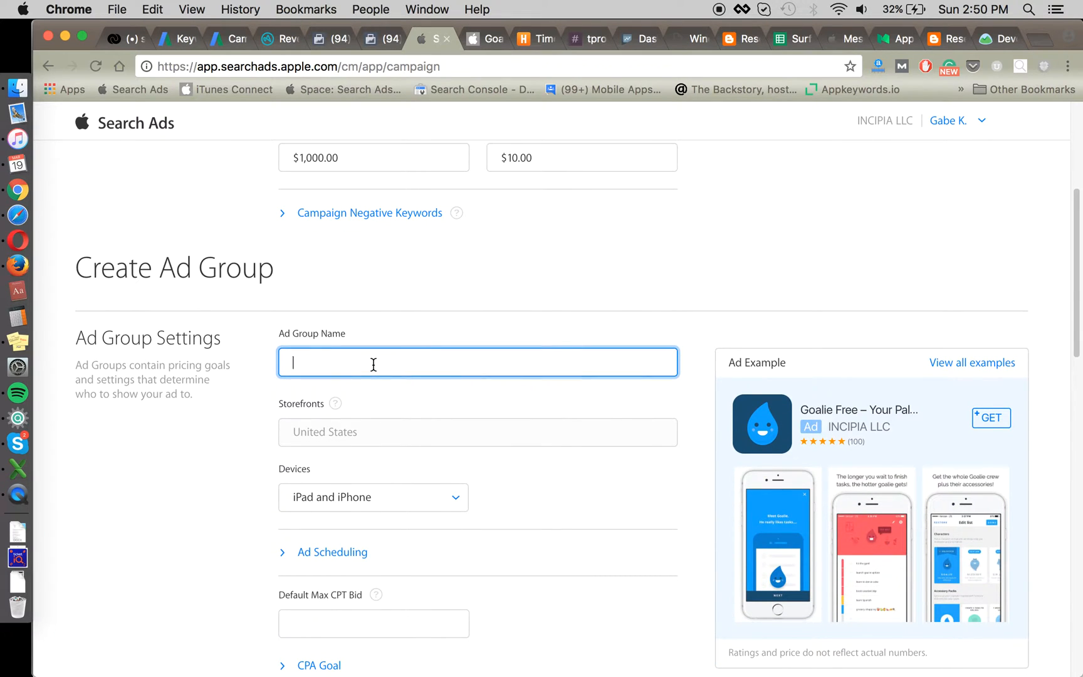
{"action": "type", "text": "Goalie Brand"}
{"action": "scroll", "coordinate": [490, 450], "scroll_direction": "down", "scroll_amount": 2}
{"action": "scroll", "coordinate": [491, 450], "scroll_direction": "down", "scroll_amount": 2}
{"action": "left_click", "coordinate": [360, 480]}
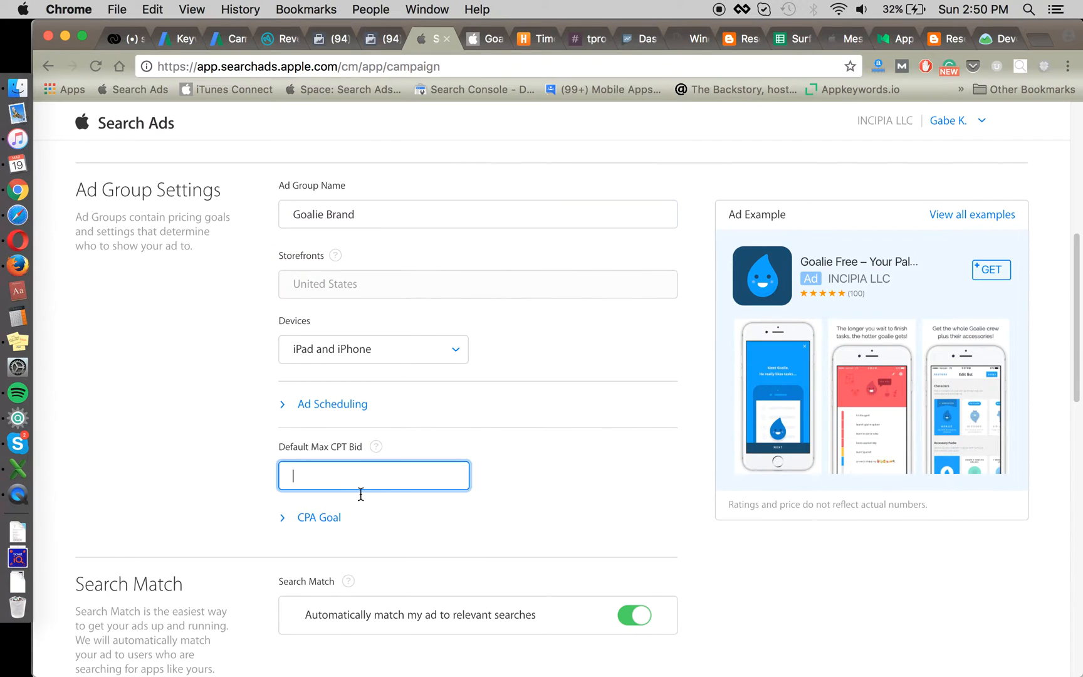
{"action": "type", "text": "1"}
Step: Leave the CPA goal unset and switch Search Match off, then review the recommended keywords
{"action": "left_click", "coordinate": [328, 516]}
{"action": "scroll", "coordinate": [377, 508], "scroll_direction": "down", "scroll_amount": 2}
{"action": "scroll", "coordinate": [411, 508], "scroll_direction": "down", "scroll_amount": 5}
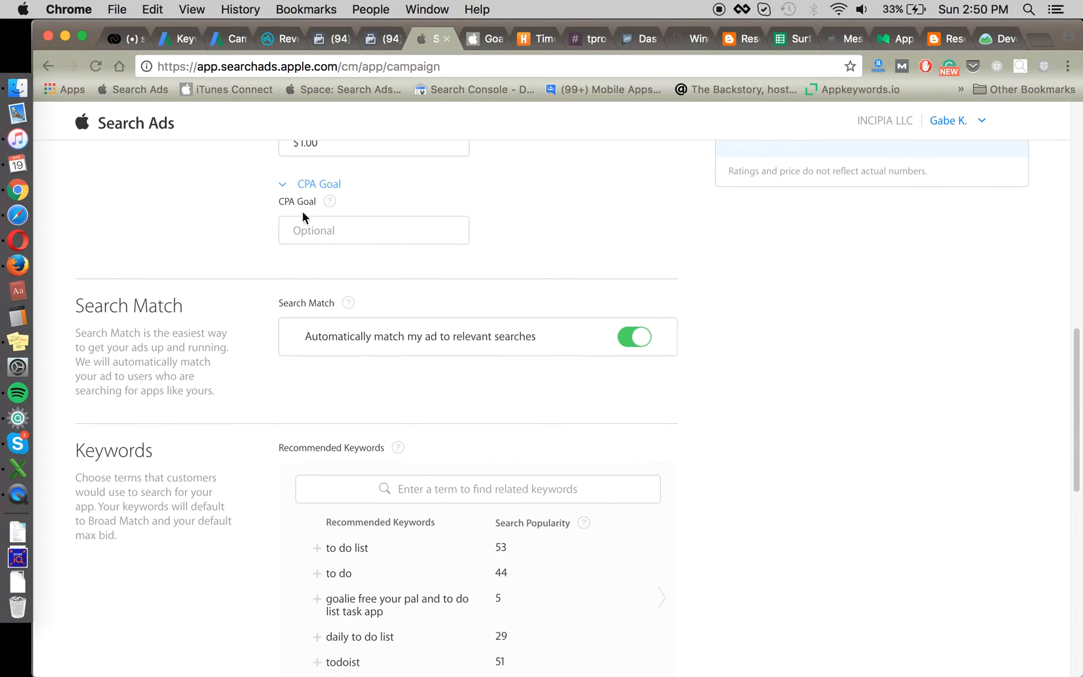
{"action": "left_click", "coordinate": [336, 187]}
{"action": "left_click", "coordinate": [643, 287]}
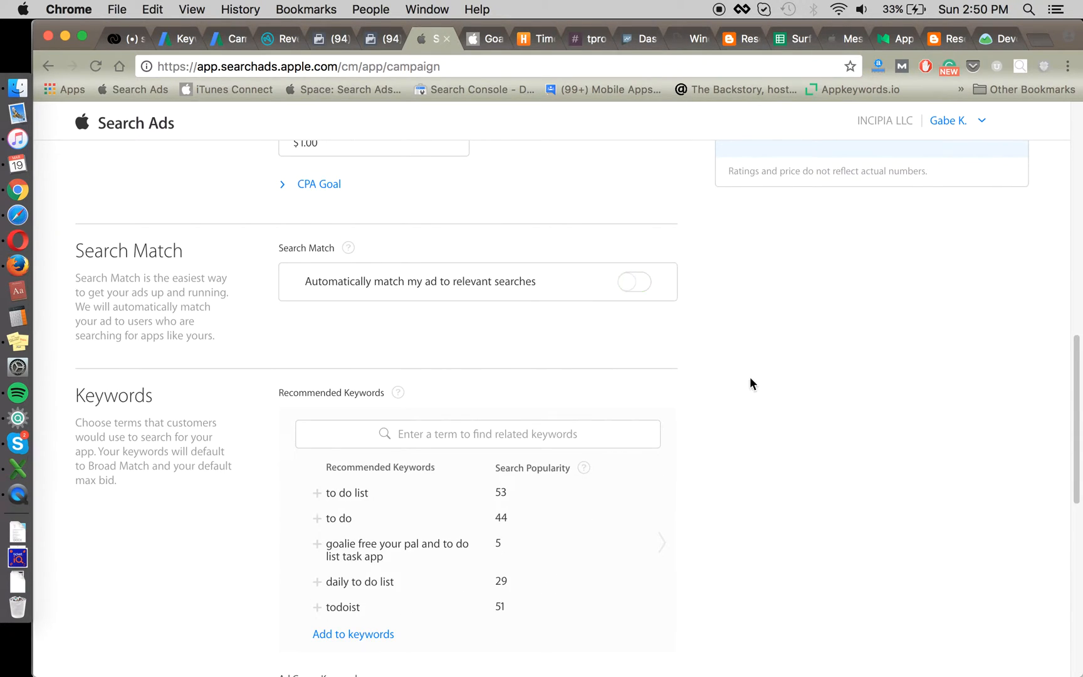
{"action": "scroll", "coordinate": [746, 392], "scroll_direction": "down", "scroll_amount": 1}
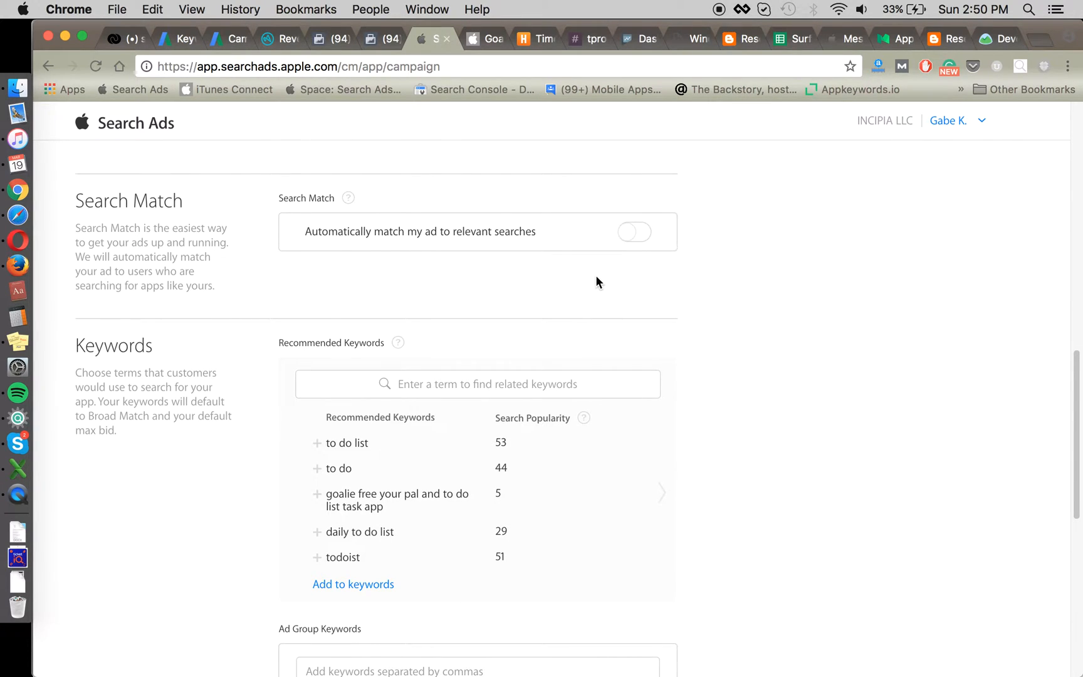
{"action": "scroll", "coordinate": [596, 276], "scroll_direction": "up", "scroll_amount": 1}
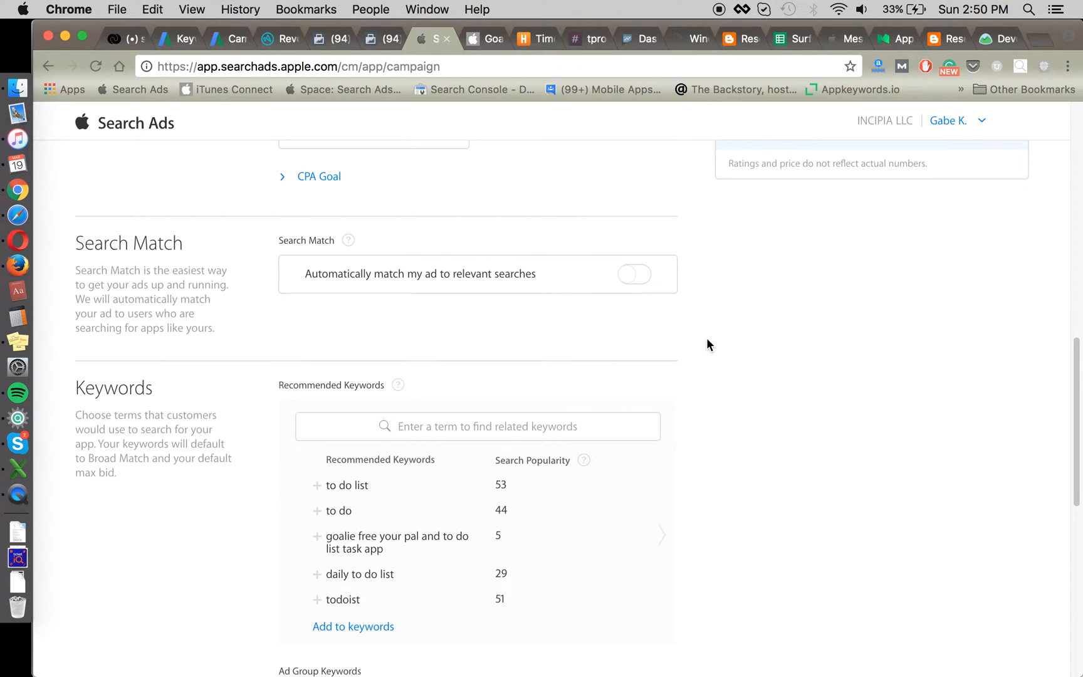
{"action": "scroll", "coordinate": [709, 345], "scroll_direction": "down", "scroll_amount": 1}
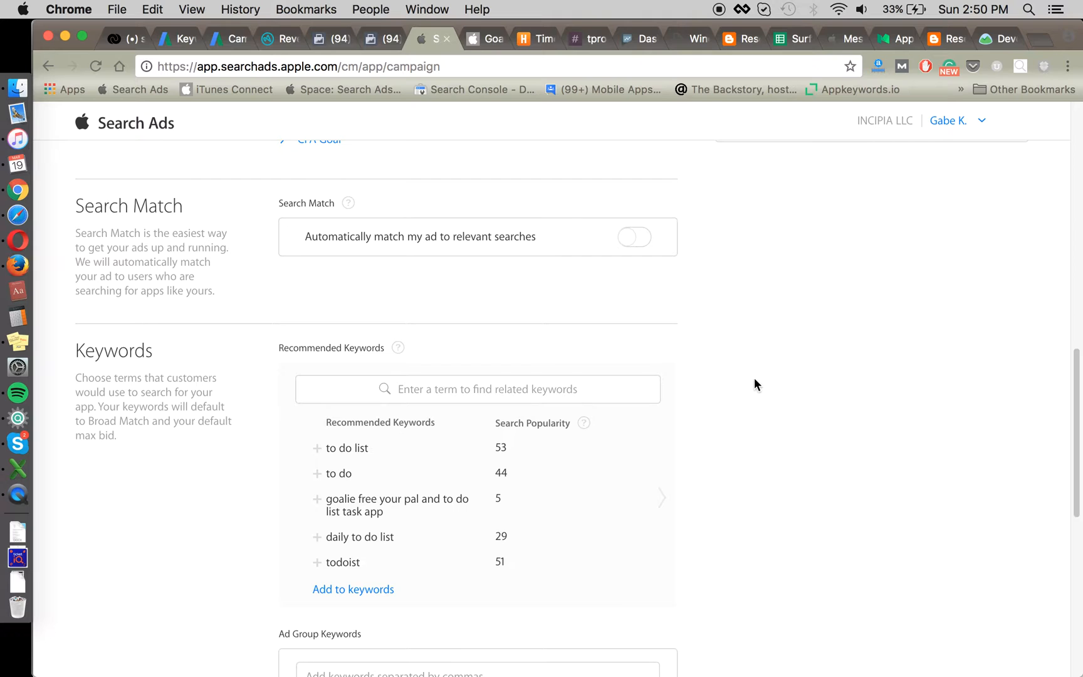
{"action": "scroll", "coordinate": [755, 379], "scroll_direction": "down", "scroll_amount": 2}
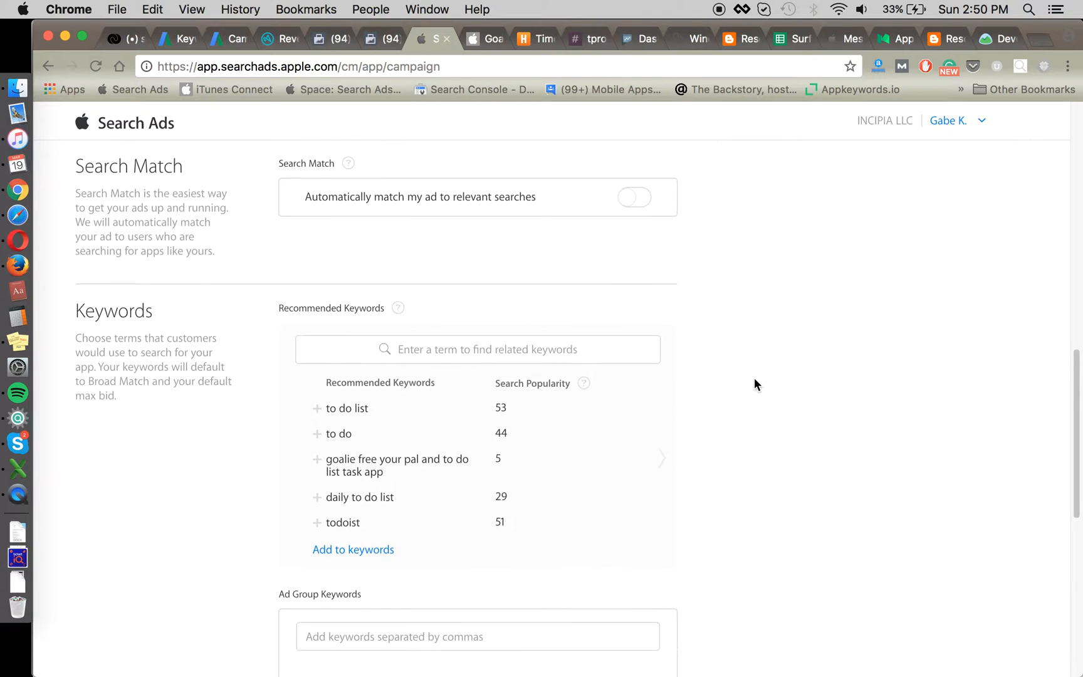
{"action": "scroll", "coordinate": [739, 389], "scroll_direction": "down", "scroll_amount": 6}
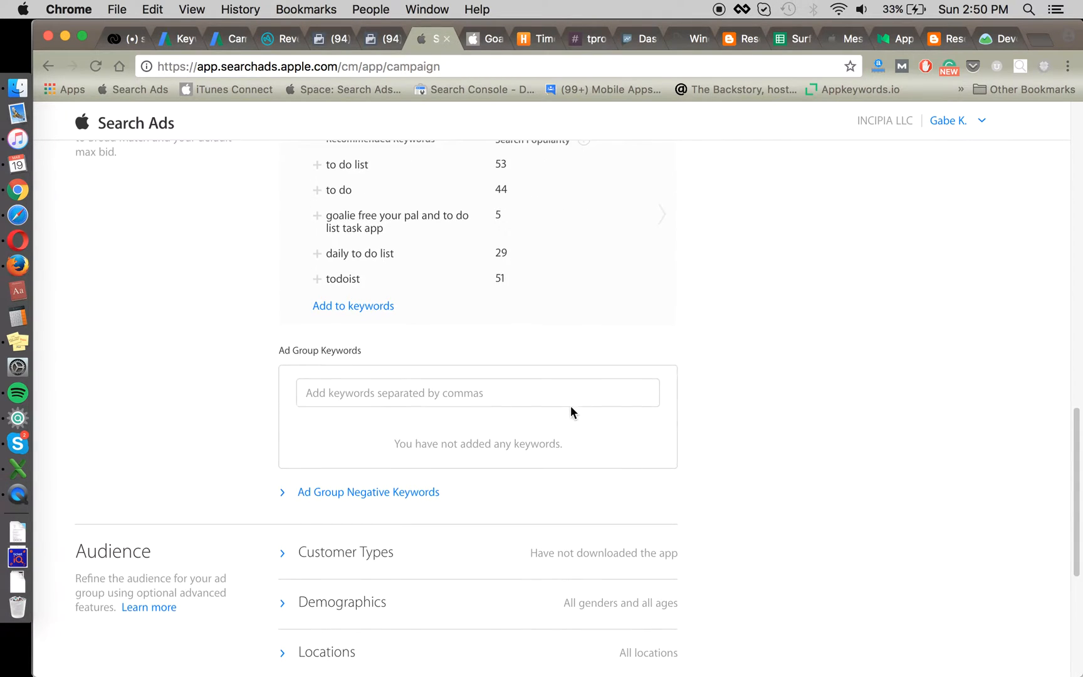
Step: Enter the keywords [goalie] and [goalie your pal] in Ad Group Keywords
{"action": "left_click", "coordinate": [420, 386]}
{"action": "type", "text": "[ga"}
{"action": "key", "text": "BackSpace"}
{"action": "type", "text": "oalie]"}
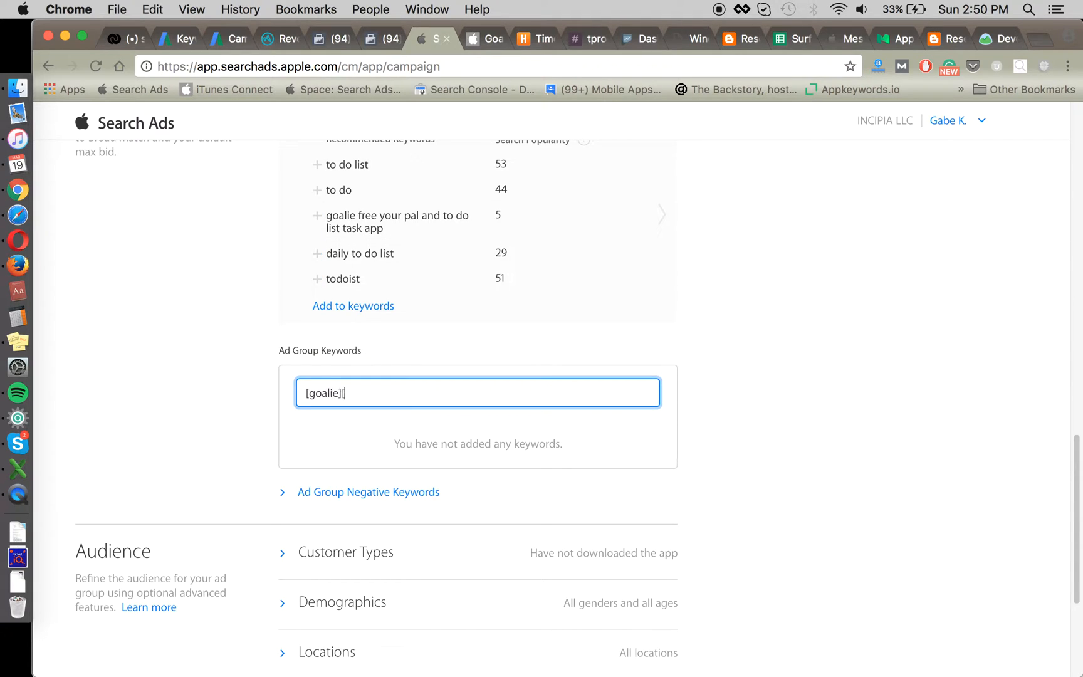
{"action": "type", "text": ",[gr"}
{"action": "key", "text": "BackSpace"}
{"action": "type", "text": "ol"}
{"action": "key", "text": "BackSpace"}
{"action": "key", "text": "BackSpace"}
{"action": "type", "text": "oalie your pal],"}
Step: Add the app title copied from the store page as a bracketed keyword
{"action": "key", "text": "ctrl+Tab"}
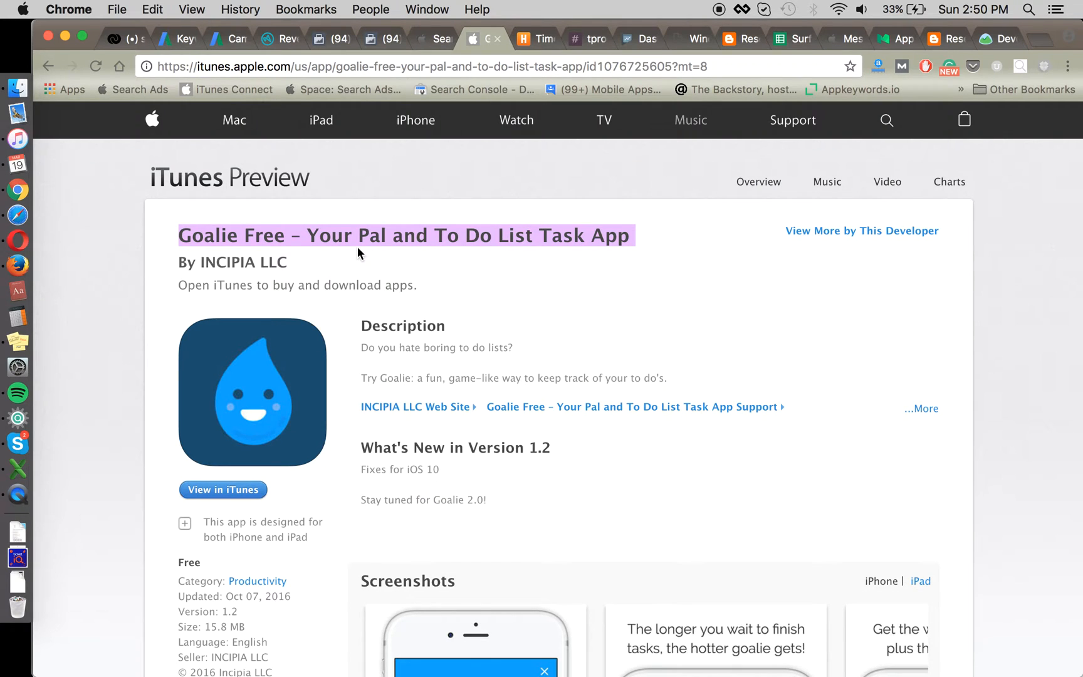
{"action": "key", "text": "ctrl+shift+Tab"}
{"action": "type", "text": "["}
{"action": "type", "text": "Goalie Free – Your Pal and To Do List Task App"}
{"action": "type", "text": "]"}
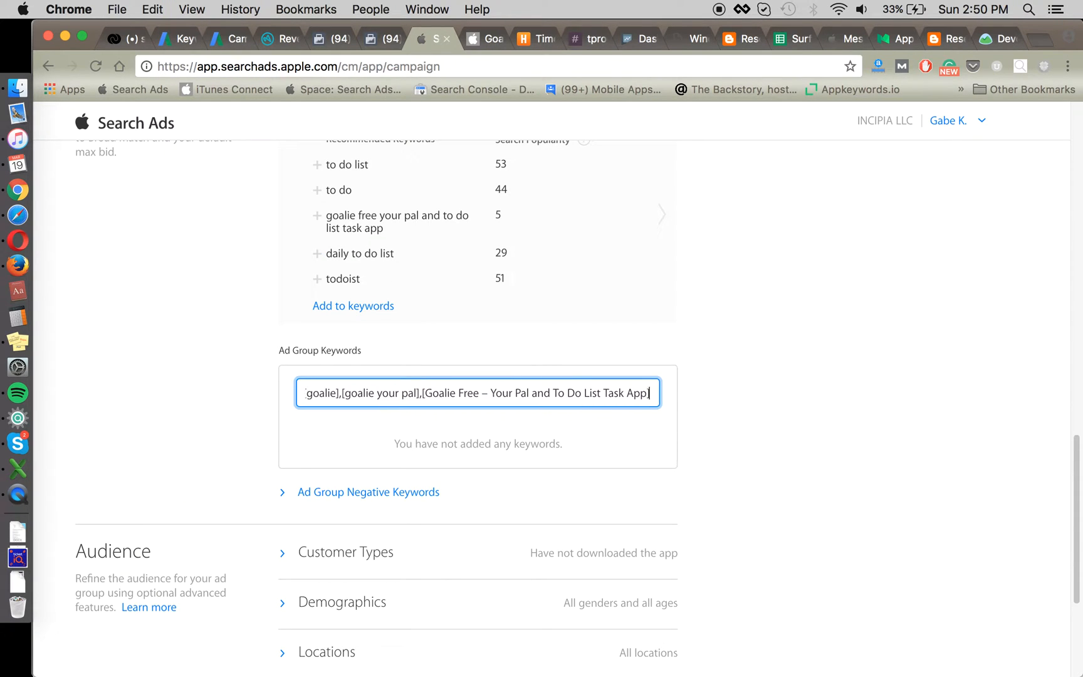
{"action": "key", "text": "Return"}
Step: Remove the [goalie] keyword and discard an extra [goalie free] entry
{"action": "scroll", "coordinate": [764, 449], "scroll_direction": "down", "scroll_amount": 3}
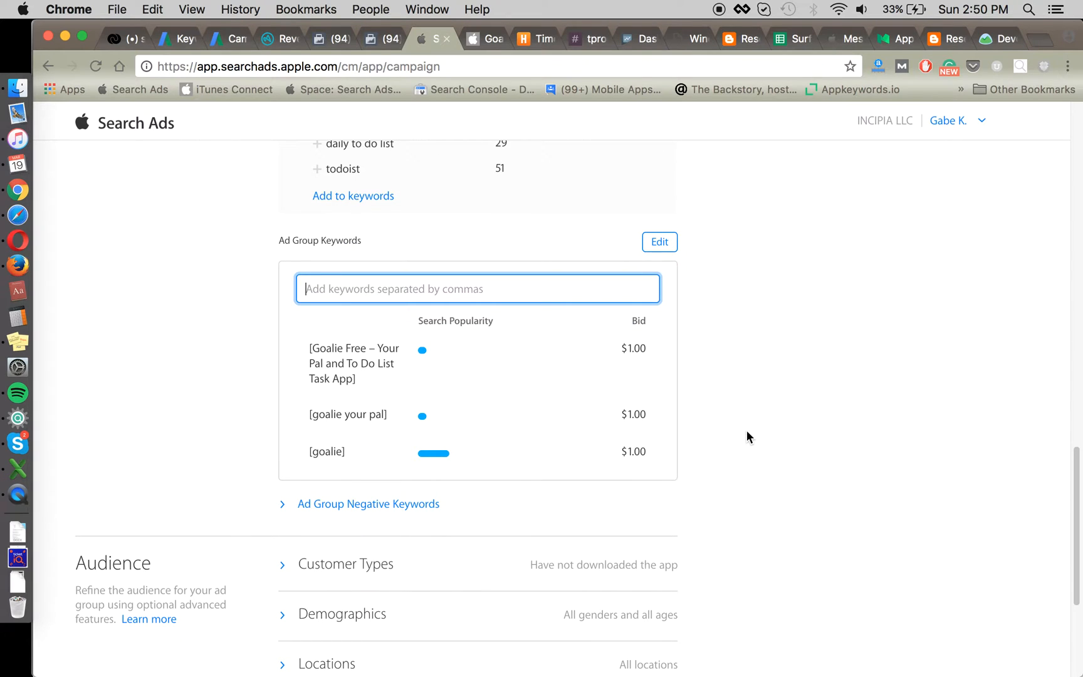
{"action": "left_click", "coordinate": [300, 451]}
{"action": "left_click", "coordinate": [454, 284]}
{"action": "type", "text": "["}
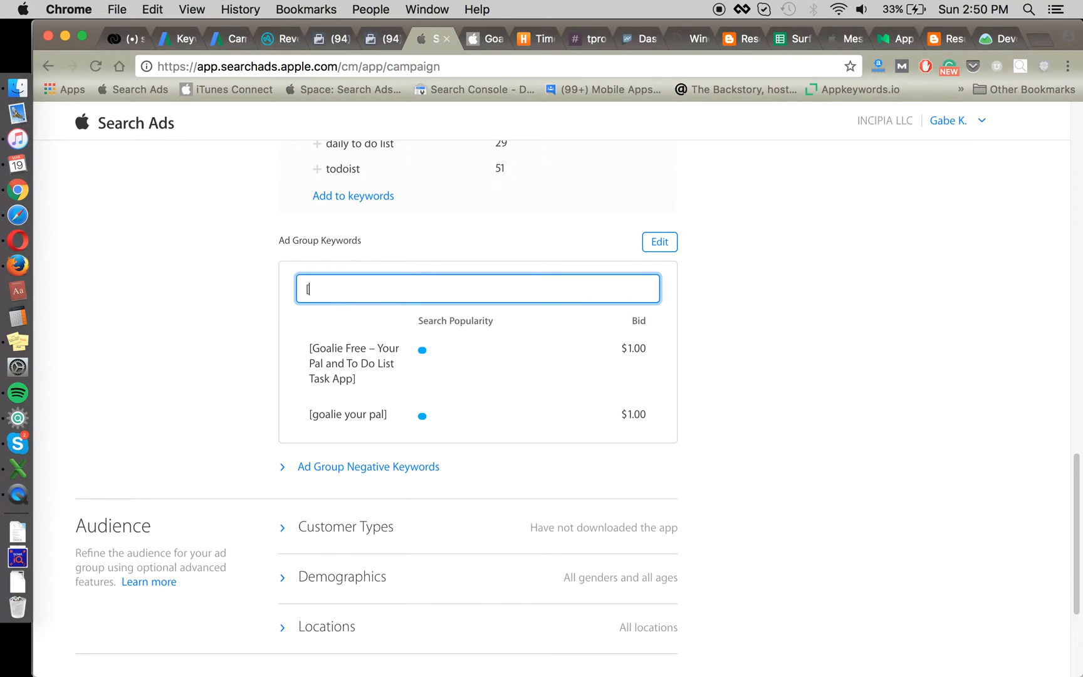
{"action": "type", "text": "goalie free]"}
{"action": "key", "text": "Return"}
Step: Leave the keyword field and start the Brand campaign from the bottom of the form
{"action": "left_click", "coordinate": [761, 350]}
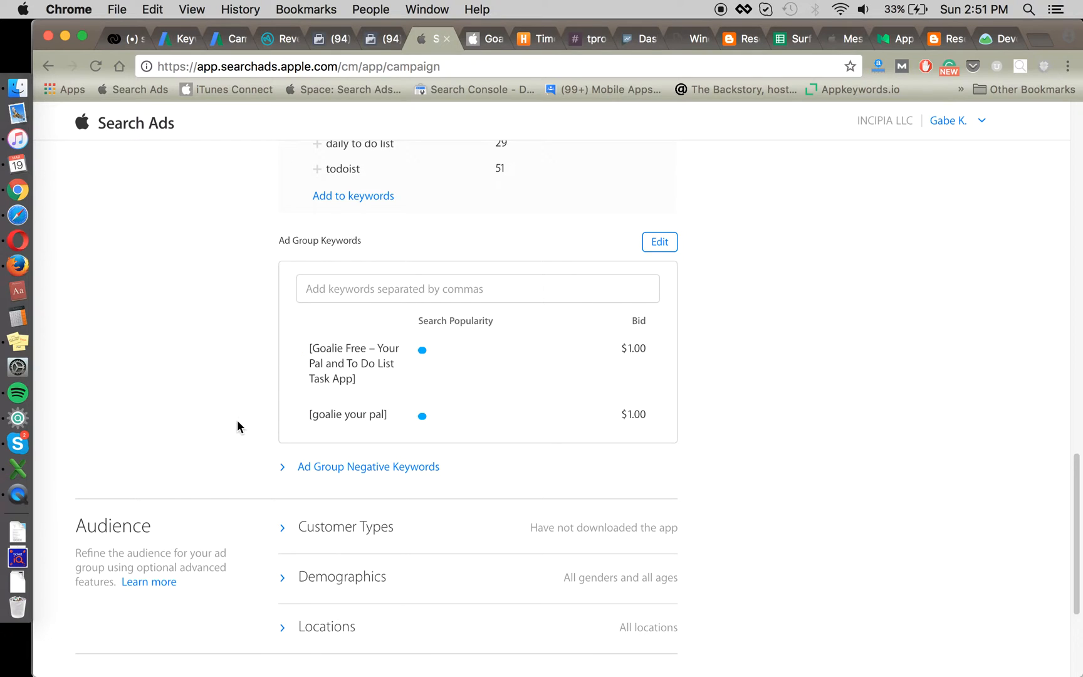
{"action": "scroll", "coordinate": [797, 480], "scroll_direction": "down", "scroll_amount": 2}
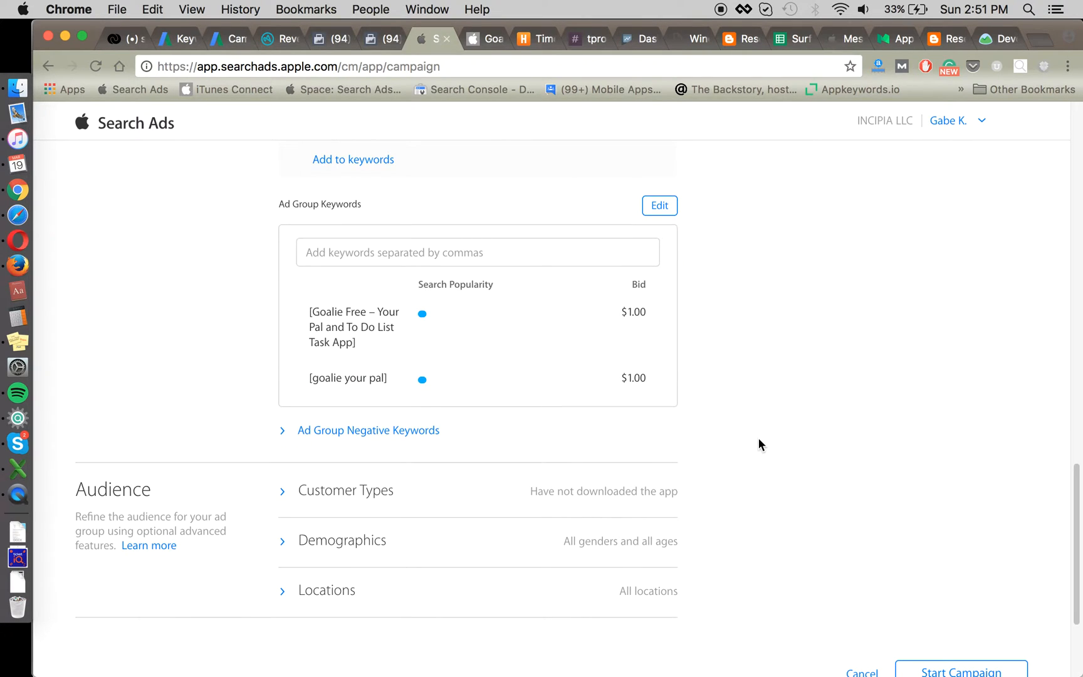
{"action": "scroll", "coordinate": [759, 438], "scroll_direction": "down", "scroll_amount": 5}
{"action": "left_click", "coordinate": [950, 544]}
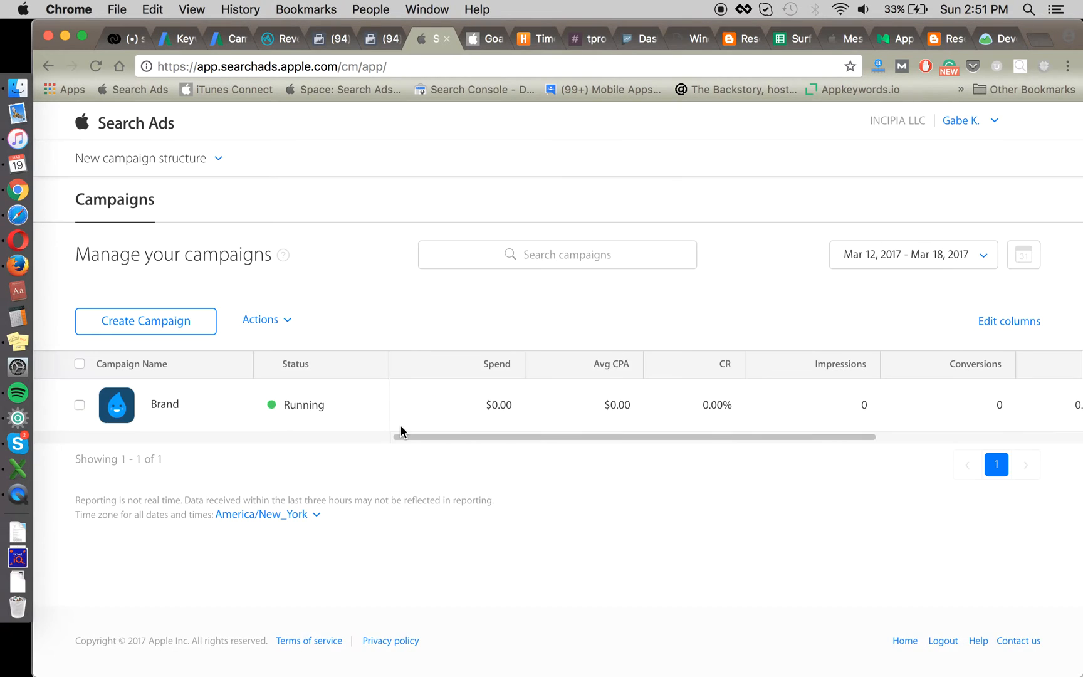
Step: Create a Goalie Free campaign named Search Match with a 1000 budget and 10 daily cap
{"action": "left_click", "coordinate": [188, 316]}
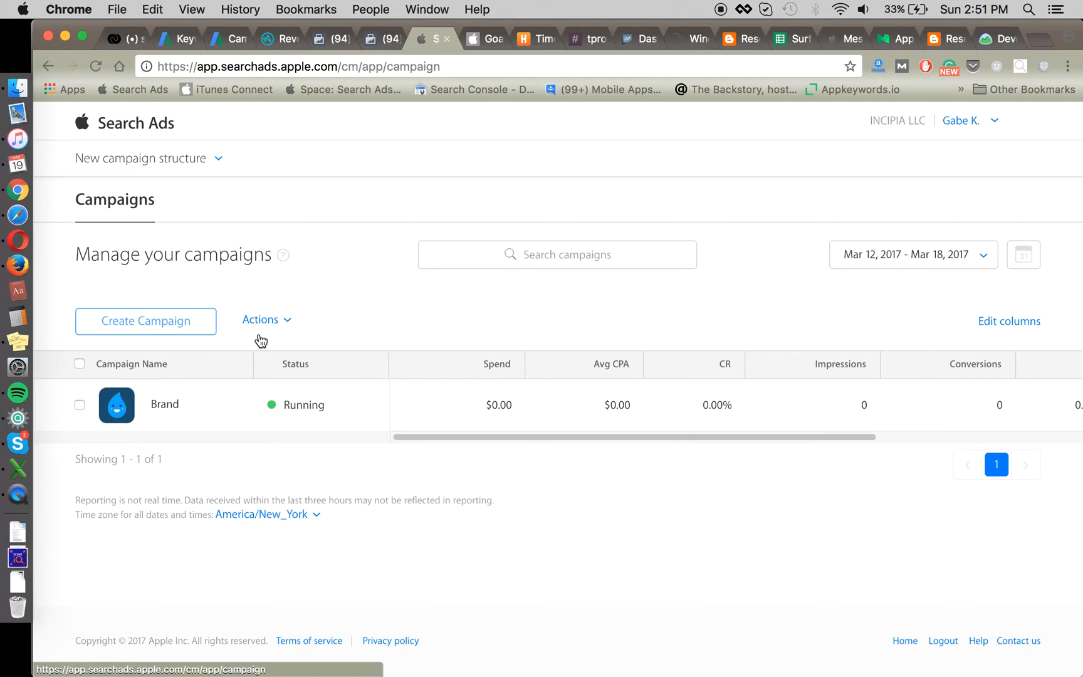
{"action": "left_click", "coordinate": [402, 312]}
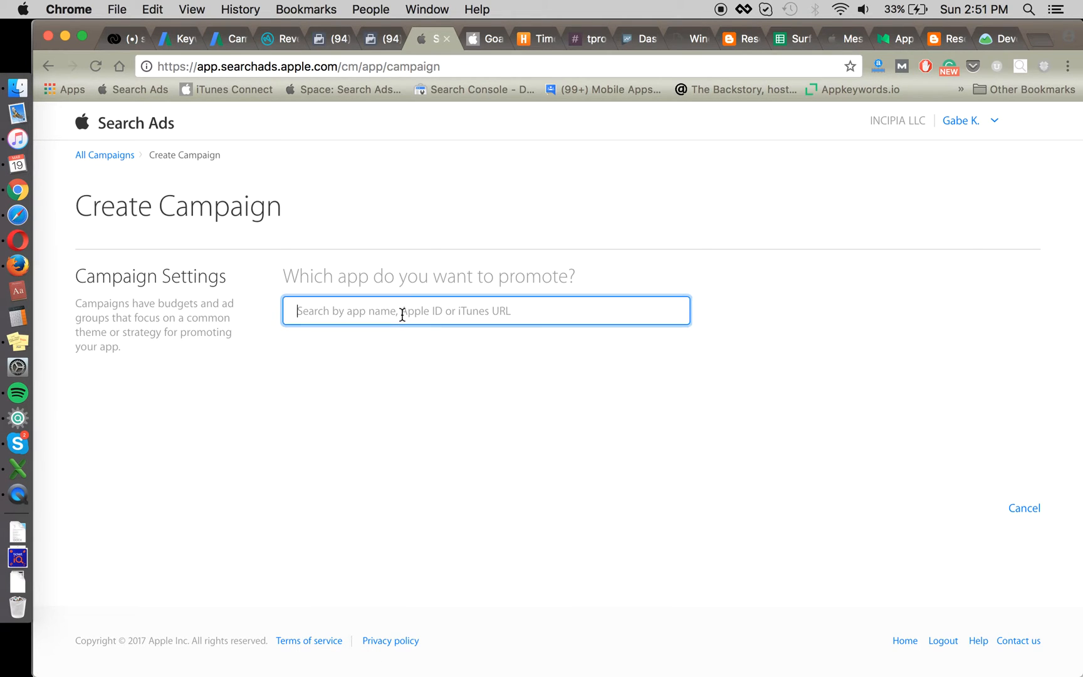
{"action": "left_click", "coordinate": [358, 399]}
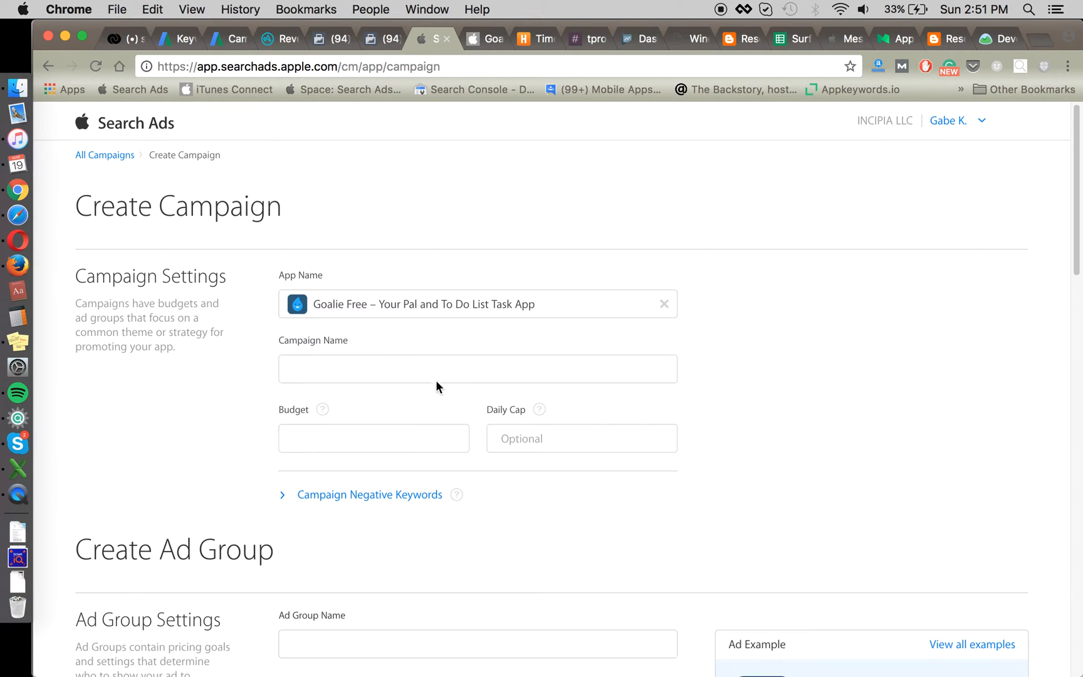
{"action": "left_click", "coordinate": [407, 354]}
{"action": "type", "text": "Search Match"}
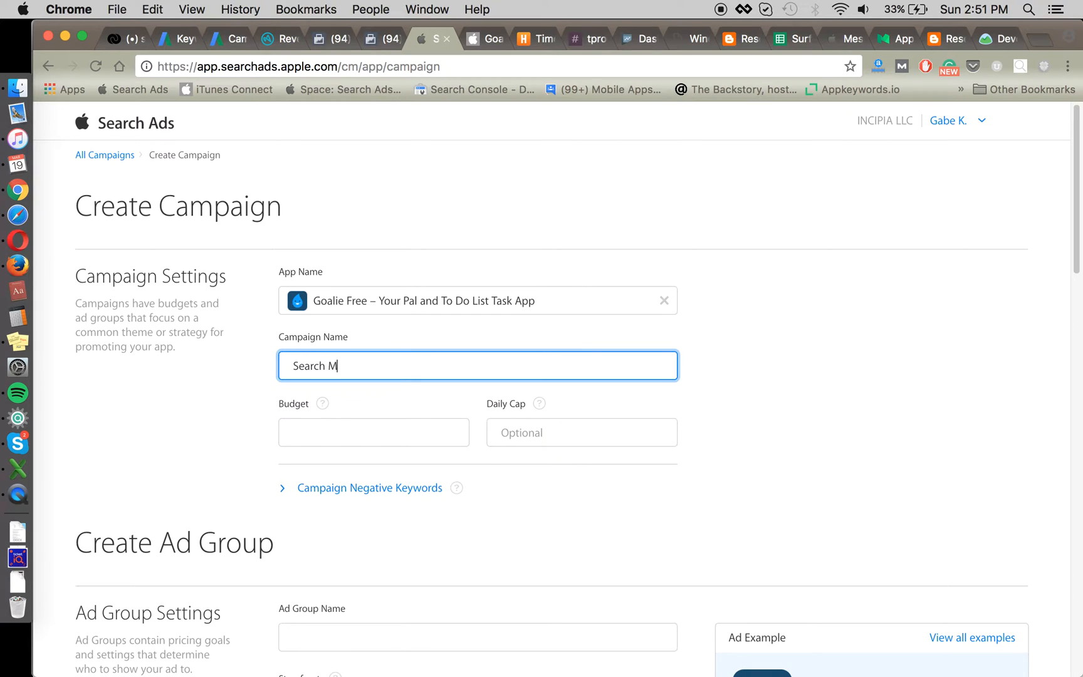
{"action": "left_click", "coordinate": [417, 432]}
{"action": "type", "text": "1000"}
{"action": "key", "text": "Tab"}
{"action": "type", "text": "10"}
{"action": "left_click", "coordinate": [168, 472]}
{"action": "scroll", "coordinate": [170, 476], "scroll_direction": "down", "scroll_amount": 3}
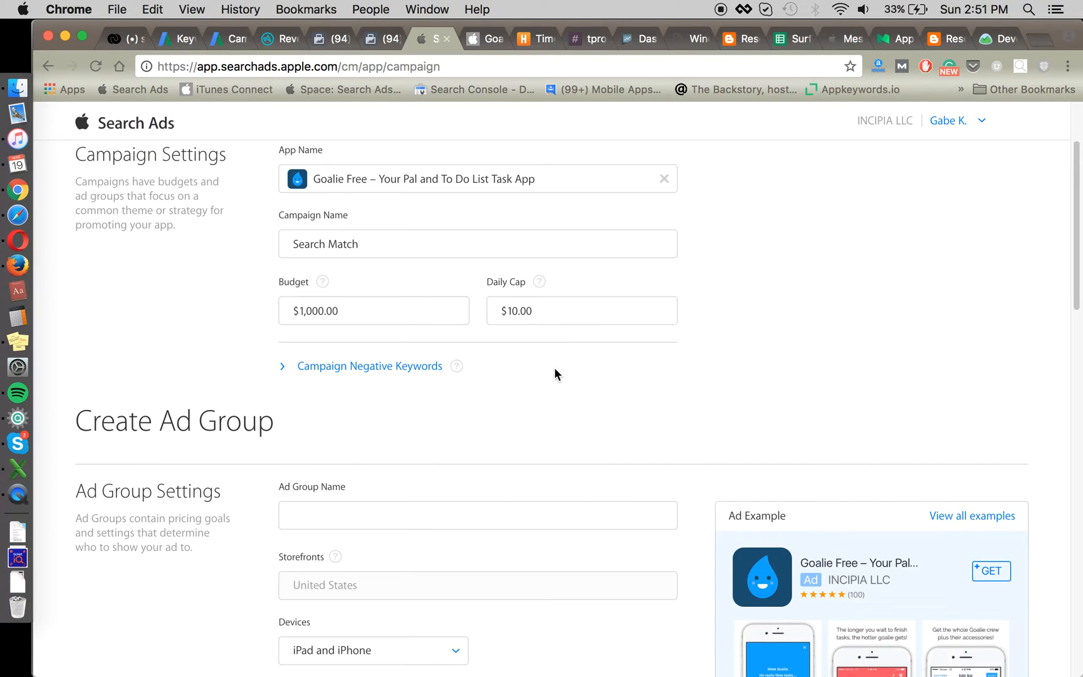
{"action": "scroll", "coordinate": [554, 370], "scroll_direction": "down", "scroll_amount": 5}
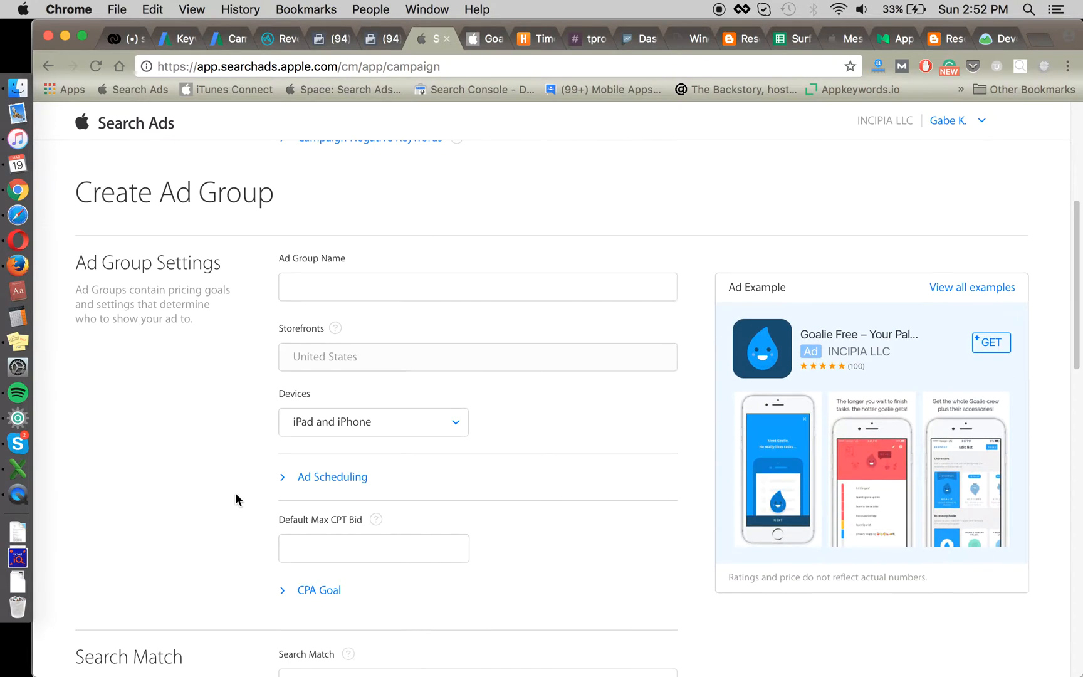
Step: Set a $2.00 default max CPT bid and name the ad group Goalie Search Match
{"action": "left_click", "coordinate": [346, 555]}
{"action": "type", "text": "2"}
{"action": "left_click", "coordinate": [225, 501]}
{"action": "left_click", "coordinate": [327, 286]}
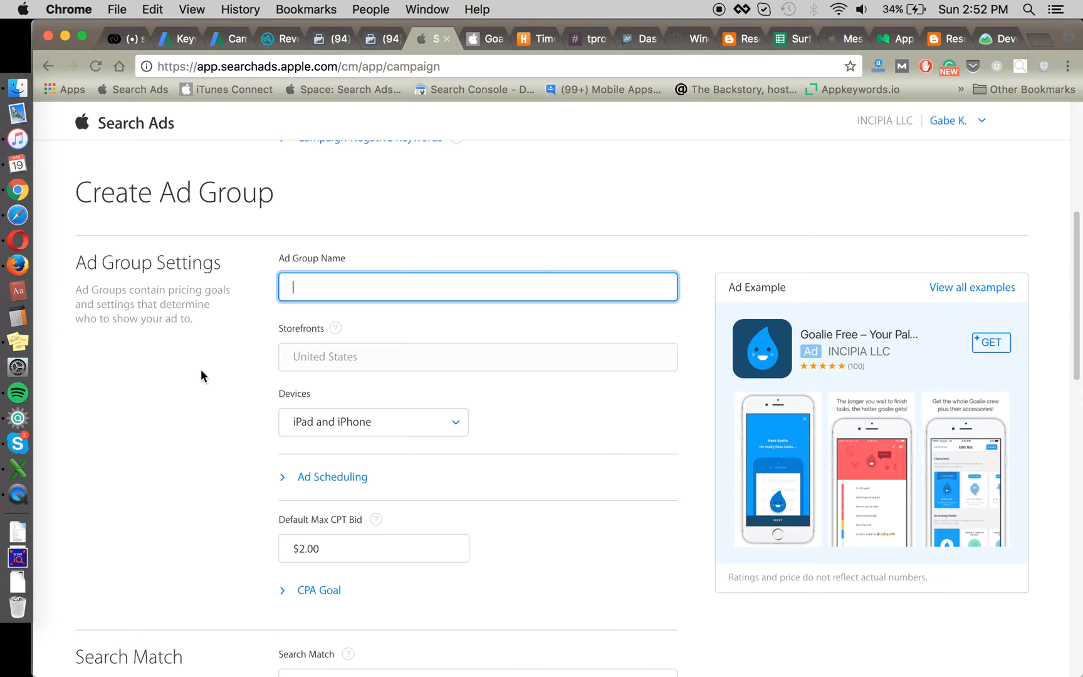
{"action": "type", "text": "Goalie Search Match"}
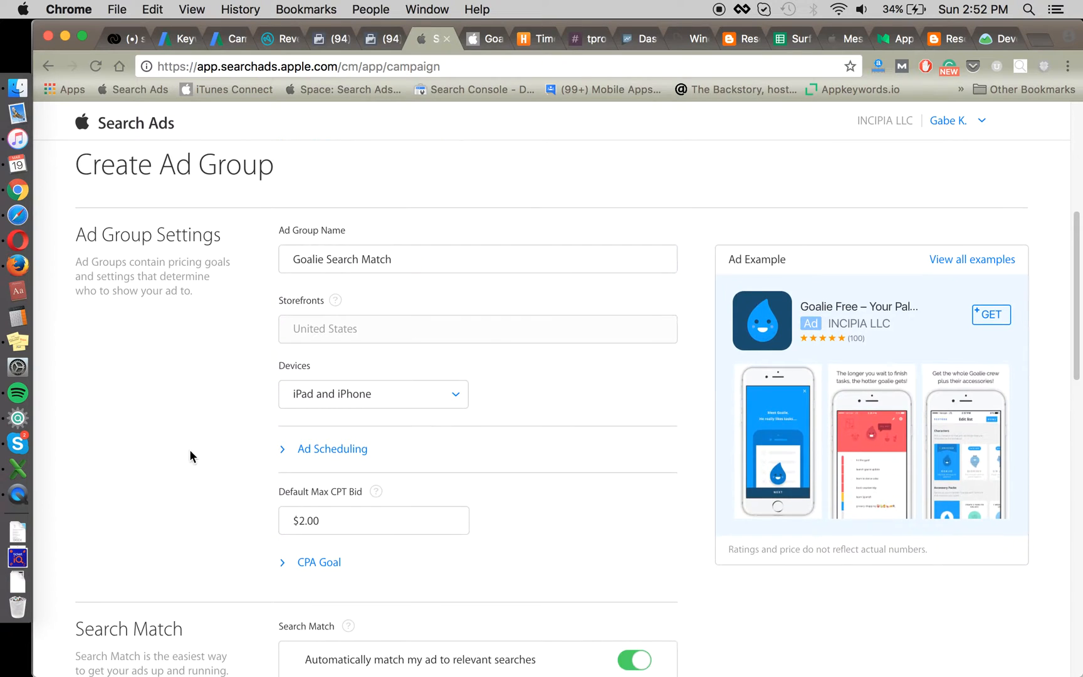
Step: Expand the CPA Goal setting and enter a $1.00 CPA goal
{"action": "scroll", "coordinate": [189, 450], "scroll_direction": "down", "scroll_amount": 5}
{"action": "left_click", "coordinate": [300, 416]}
{"action": "scroll", "coordinate": [251, 414], "scroll_direction": "down", "scroll_amount": 6}
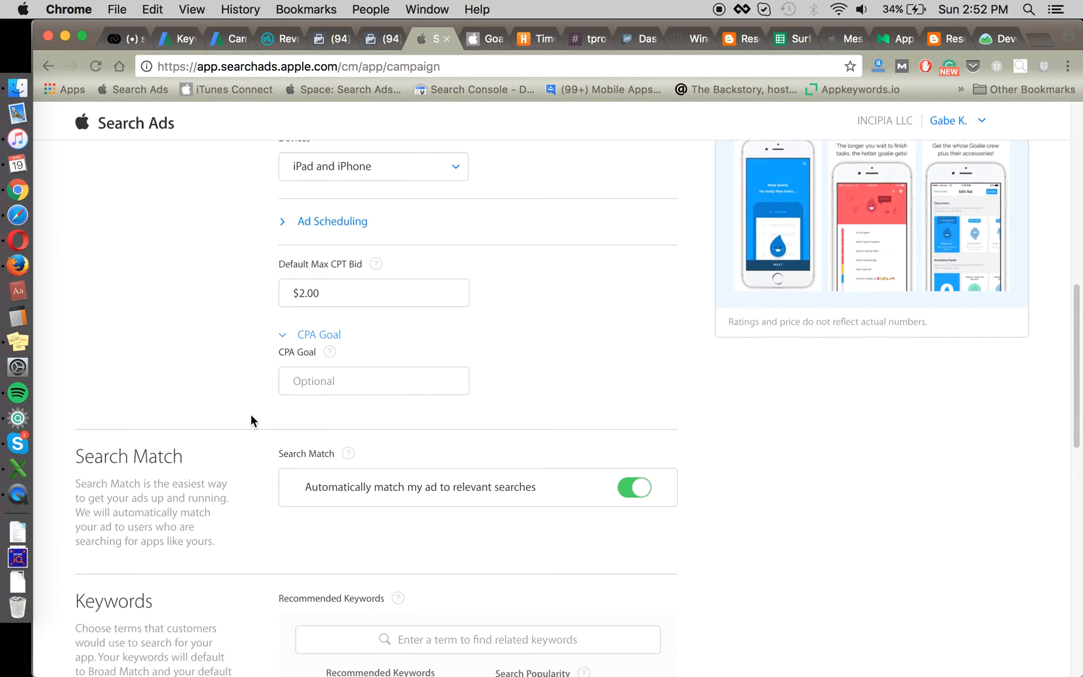
{"action": "left_click", "coordinate": [332, 257]}
{"action": "type", "text": "1"}
{"action": "left_click", "coordinate": [220, 308]}
{"action": "scroll", "coordinate": [247, 318], "scroll_direction": "up", "scroll_amount": 2}
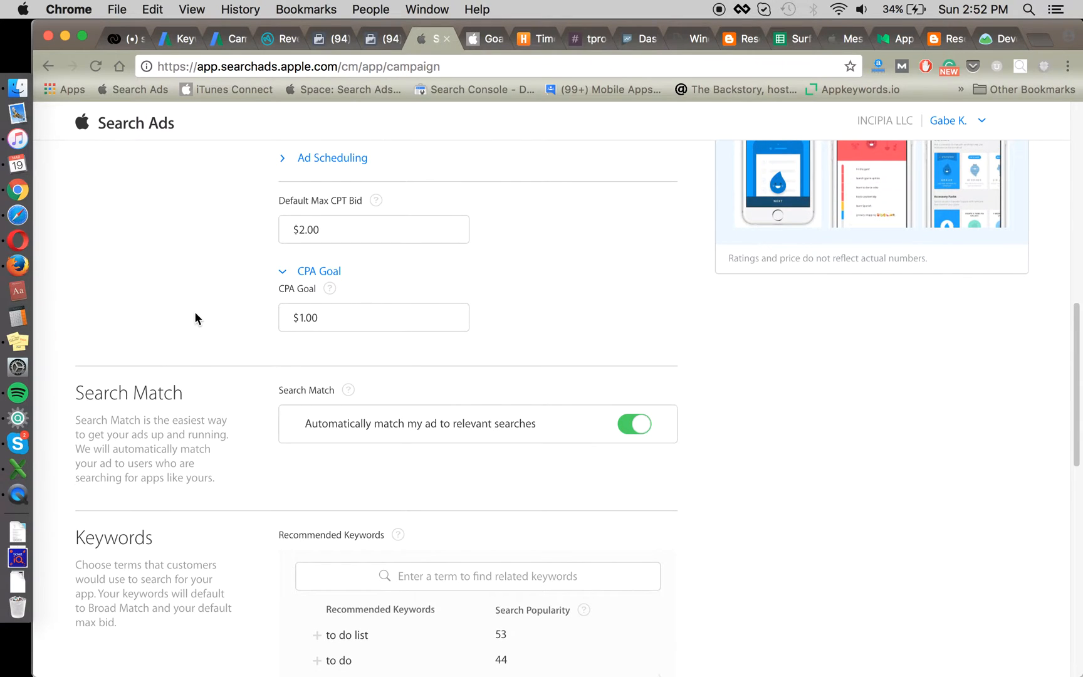
{"action": "scroll", "coordinate": [199, 321], "scroll_direction": "up", "scroll_amount": 1}
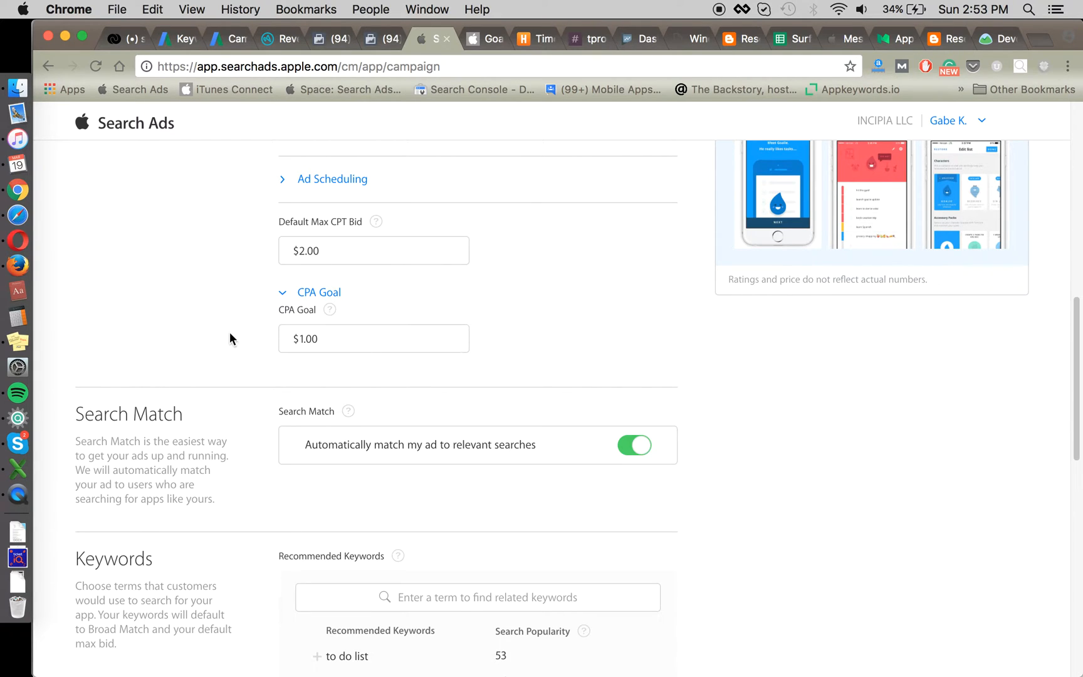
{"action": "scroll", "coordinate": [474, 288], "scroll_direction": "up", "scroll_amount": 2}
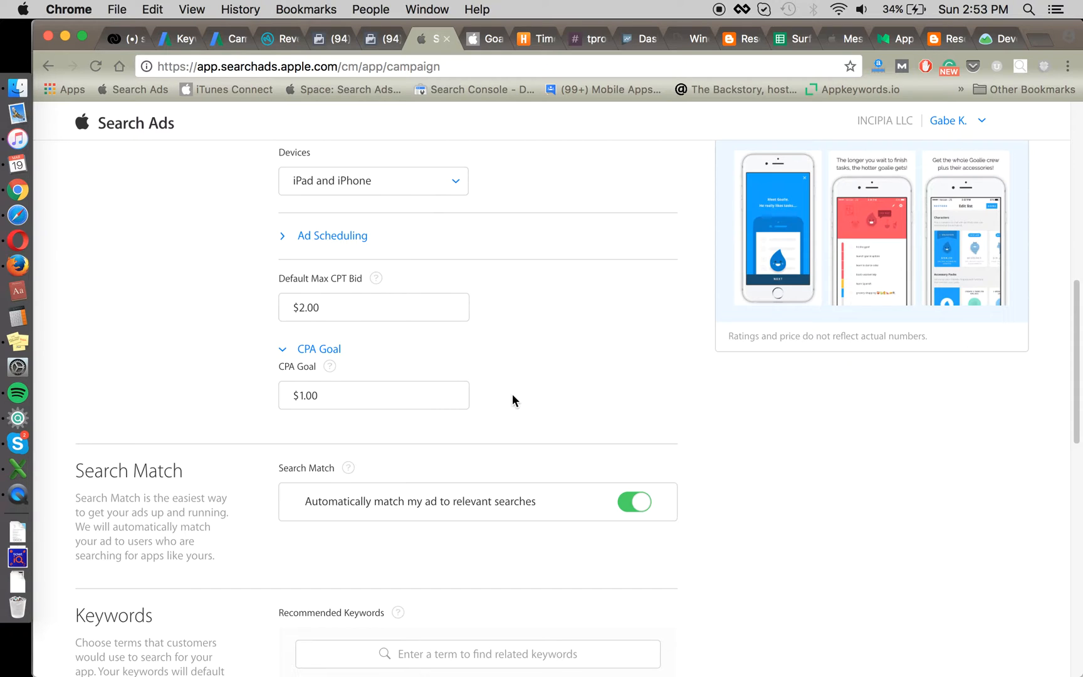
{"action": "scroll", "coordinate": [581, 376], "scroll_direction": "down", "scroll_amount": 1}
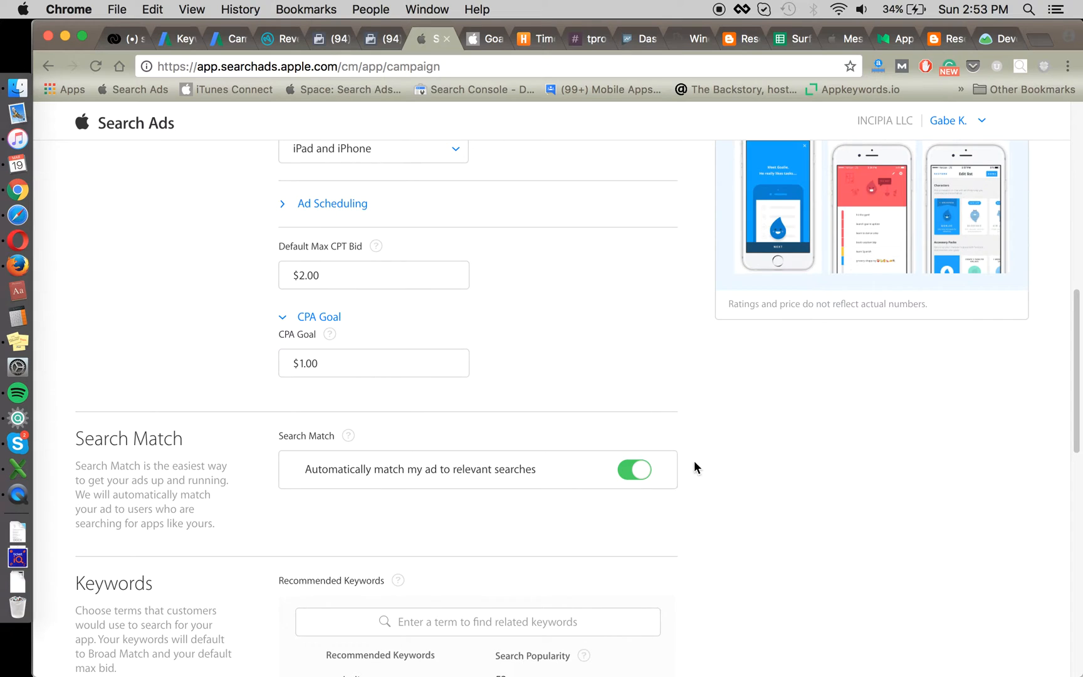
{"action": "scroll", "coordinate": [697, 480], "scroll_direction": "down", "scroll_amount": 8}
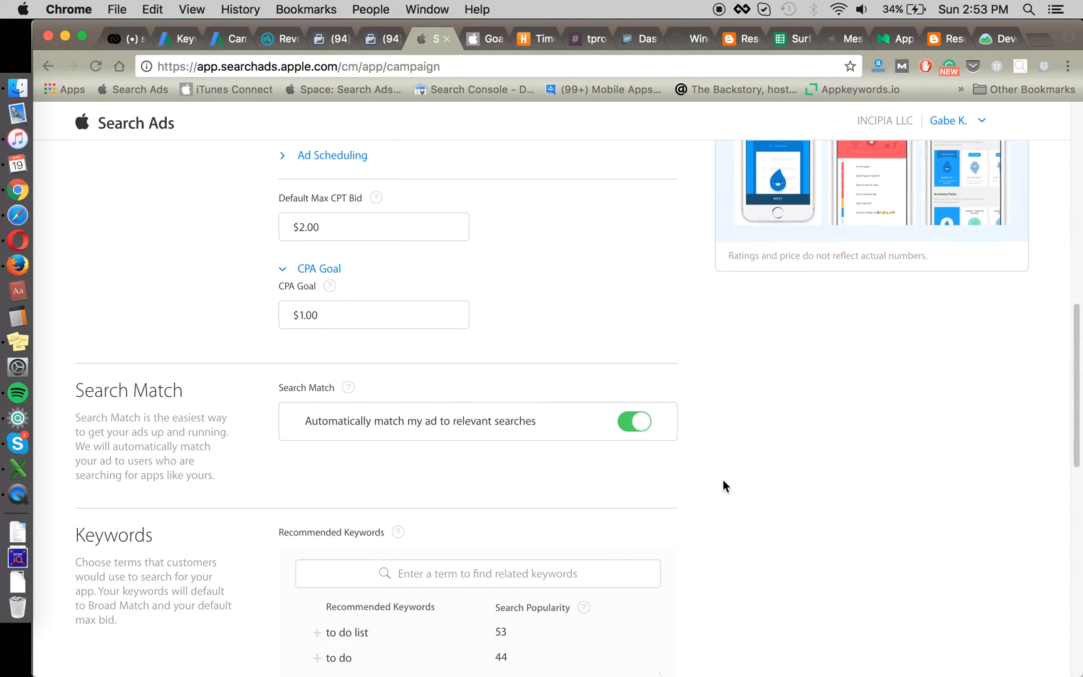
{"action": "scroll", "coordinate": [722, 446], "scroll_direction": "down", "scroll_amount": 4}
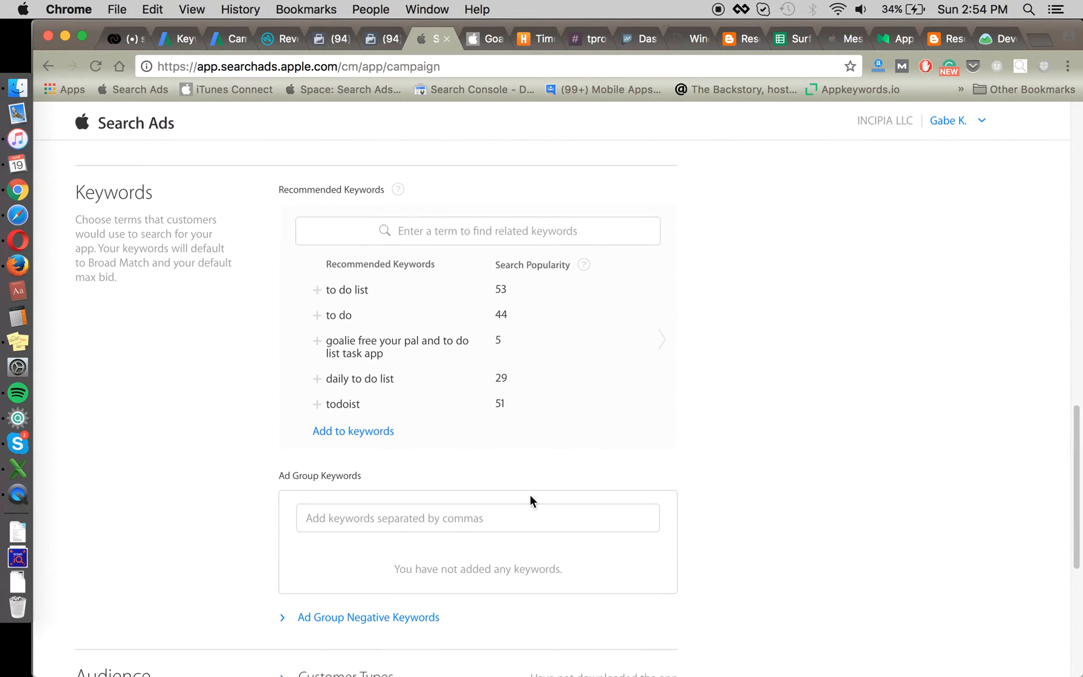
Step: Start the Search Match campaign, then begin a fresh Create Campaign form
{"action": "scroll", "coordinate": [753, 478], "scroll_direction": "down", "scroll_amount": 7}
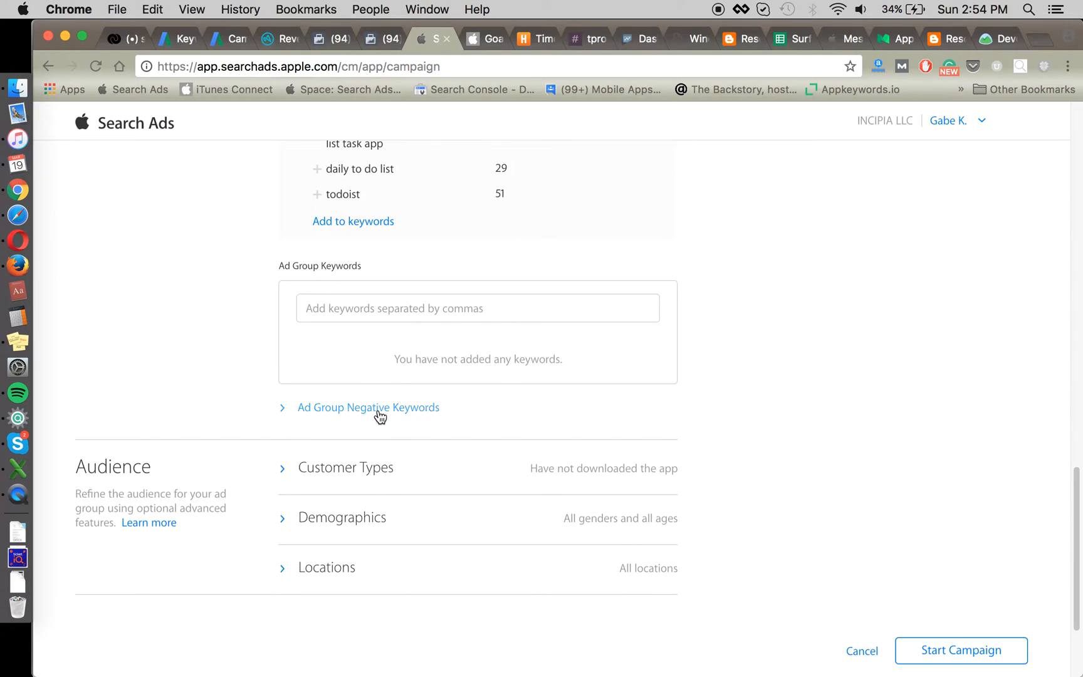
{"action": "scroll", "coordinate": [564, 376], "scroll_direction": "up", "scroll_amount": 4}
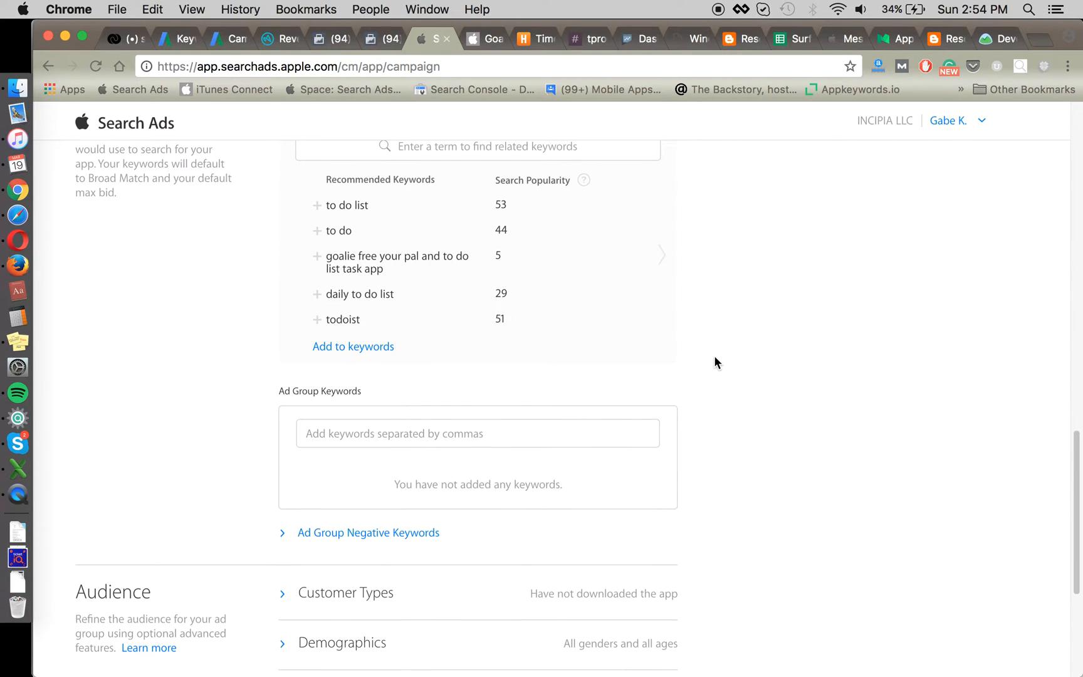
{"action": "scroll", "coordinate": [716, 362], "scroll_direction": "up", "scroll_amount": 1}
{"action": "scroll", "coordinate": [717, 362], "scroll_direction": "down", "scroll_amount": 3}
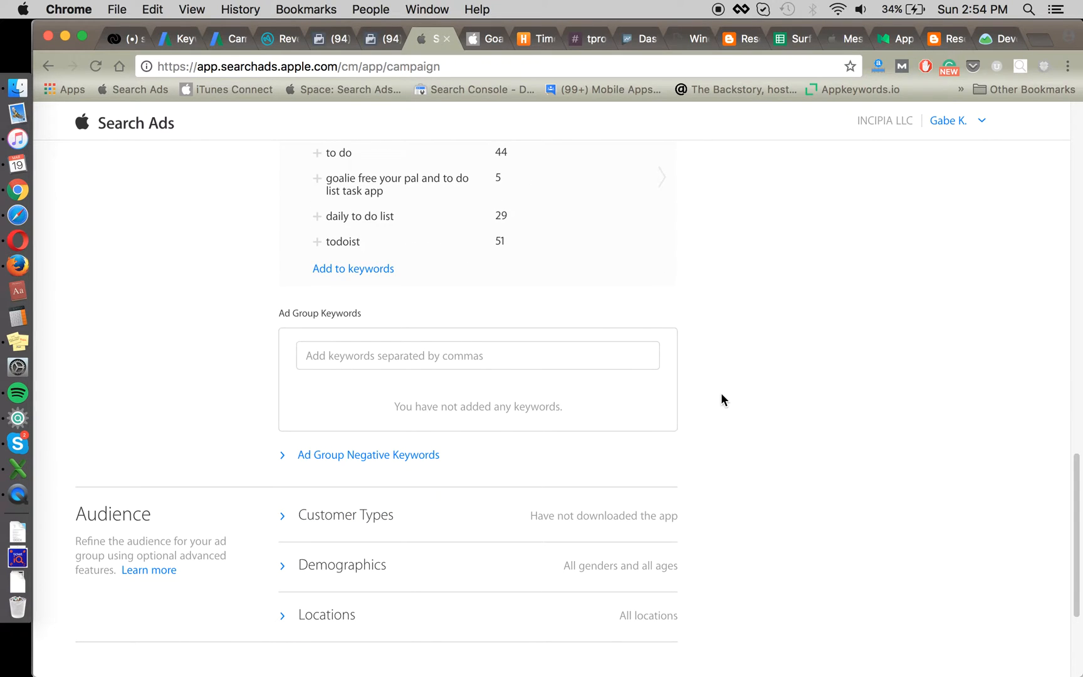
{"action": "scroll", "coordinate": [722, 399], "scroll_direction": "down", "scroll_amount": 4}
{"action": "left_click", "coordinate": [949, 588]}
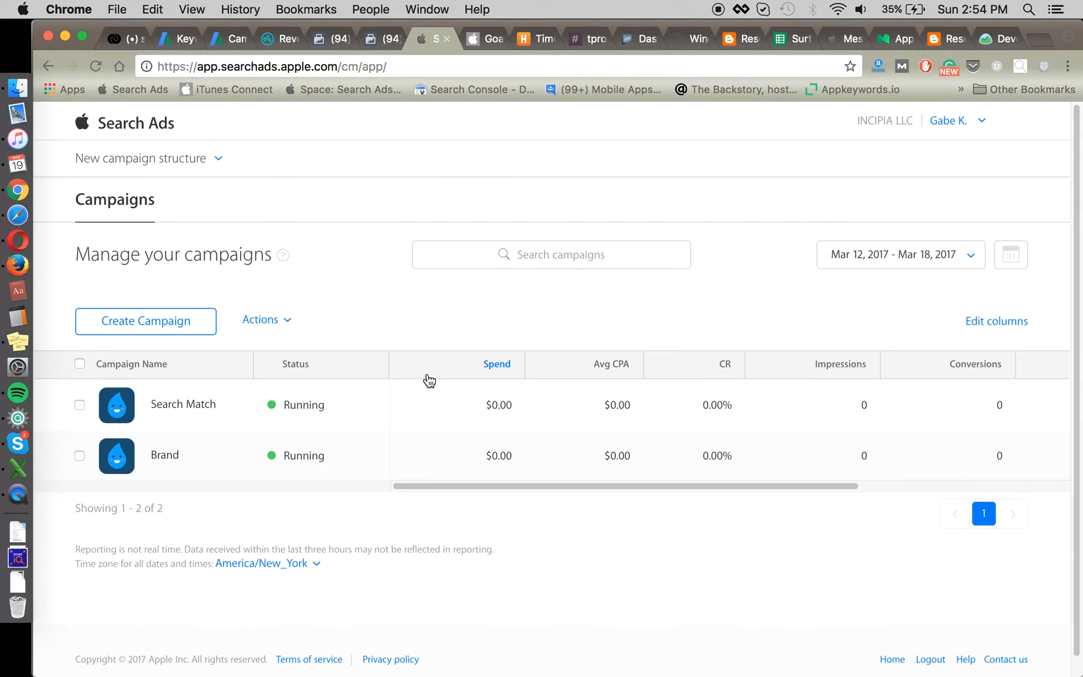
{"action": "left_click", "coordinate": [189, 322]}
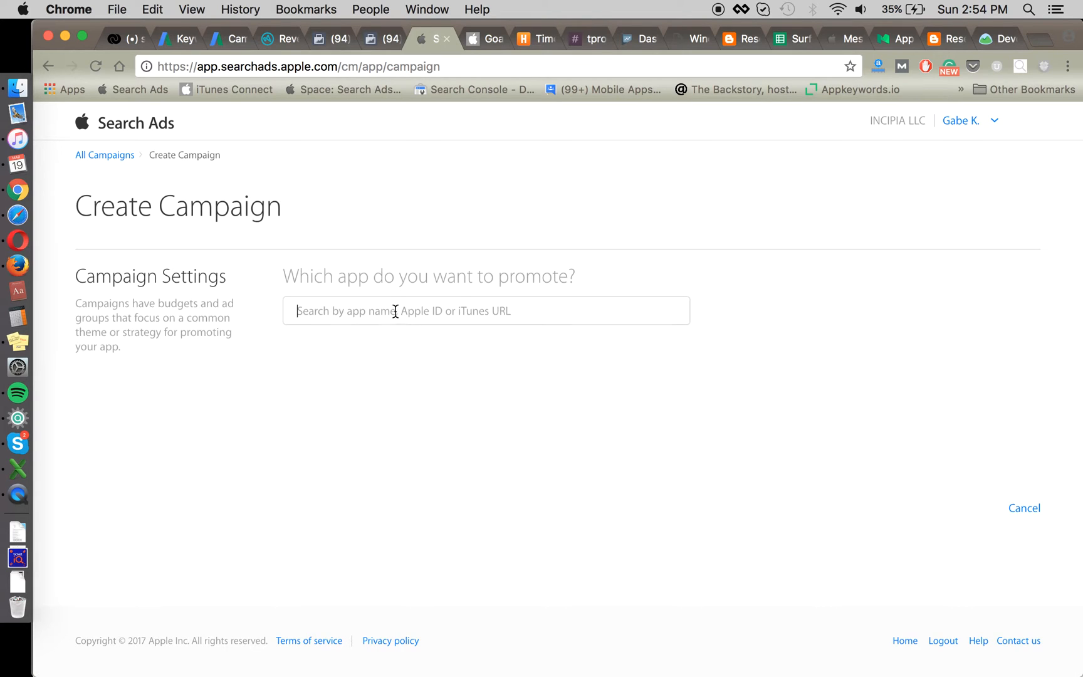
Step: Create a Goalie Free campaign named Non-Brand with a 1000 budget and 20 daily cap
{"action": "left_click", "coordinate": [394, 311]}
{"action": "left_click", "coordinate": [376, 397]}
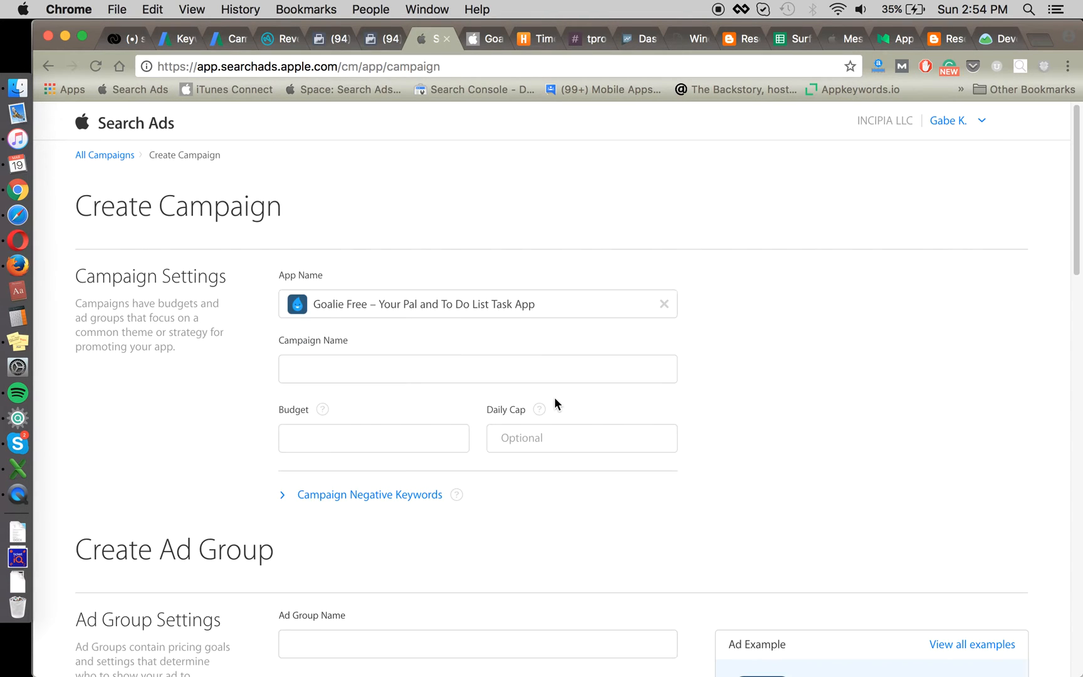
{"action": "left_click", "coordinate": [419, 355]}
{"action": "type", "text": "Non-B"}
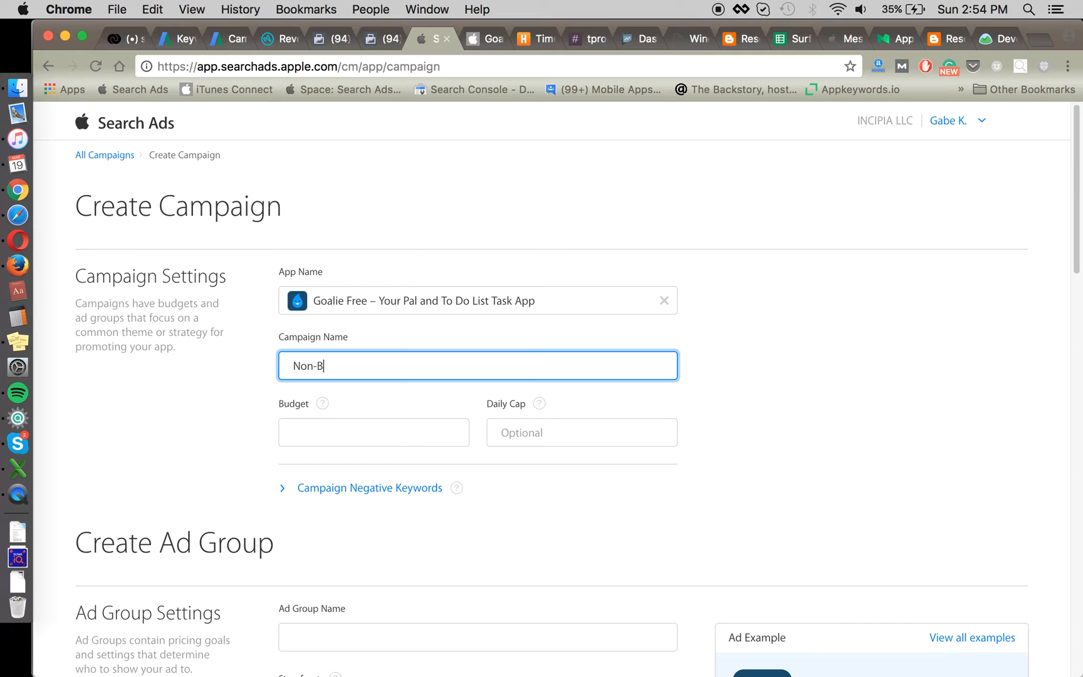
{"action": "type", "text": "rand"}
{"action": "left_click", "coordinate": [374, 435]}
{"action": "type", "text": "1000"}
{"action": "key", "text": "Tab"}
{"action": "type", "text": "1"}
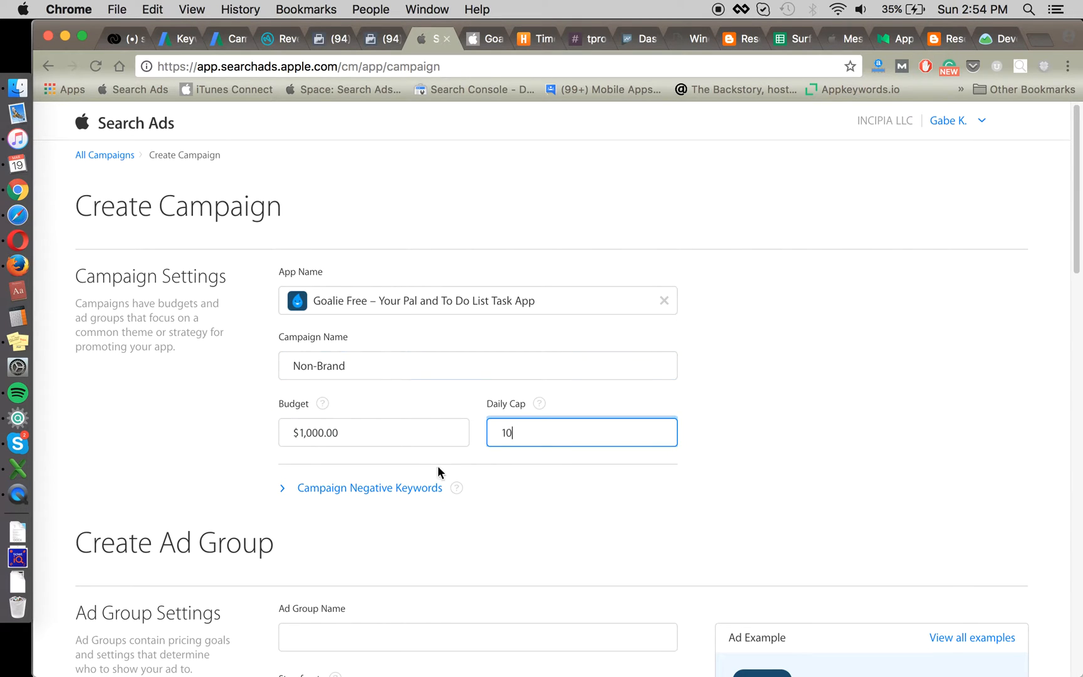
{"action": "key", "text": "BackSpace"}
{"action": "type", "text": "20"}
{"action": "left_click", "coordinate": [539, 508]}
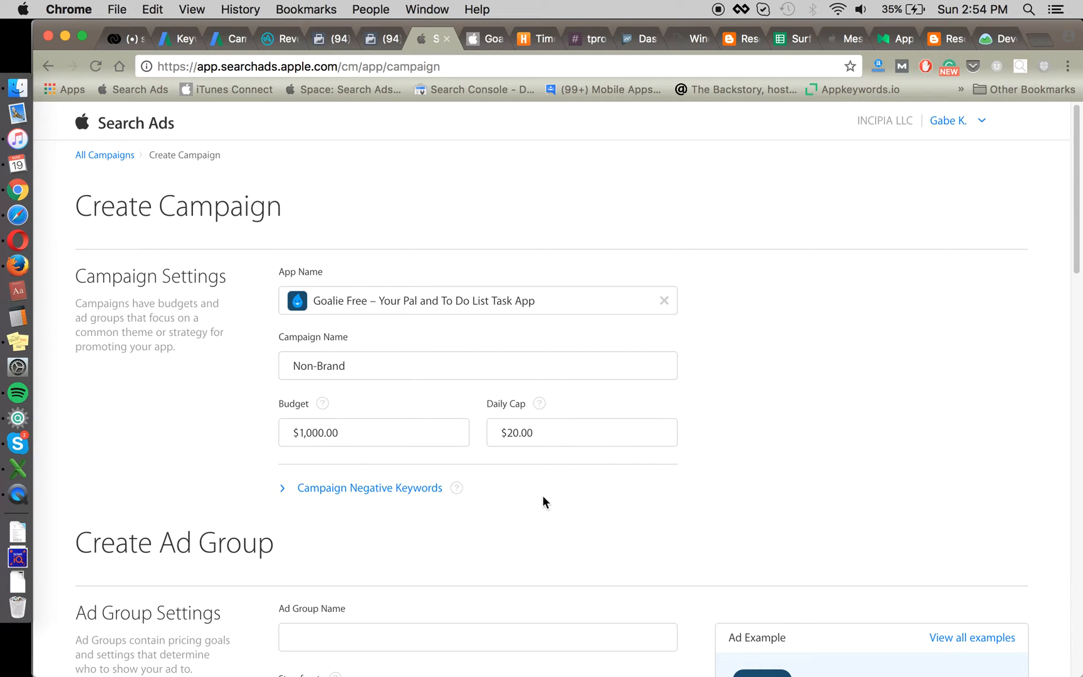
{"action": "scroll", "coordinate": [238, 502], "scroll_direction": "down", "scroll_amount": 5}
Step: Name the ad group Non-brand Exact
{"action": "scroll", "coordinate": [225, 470], "scroll_direction": "down", "scroll_amount": 1}
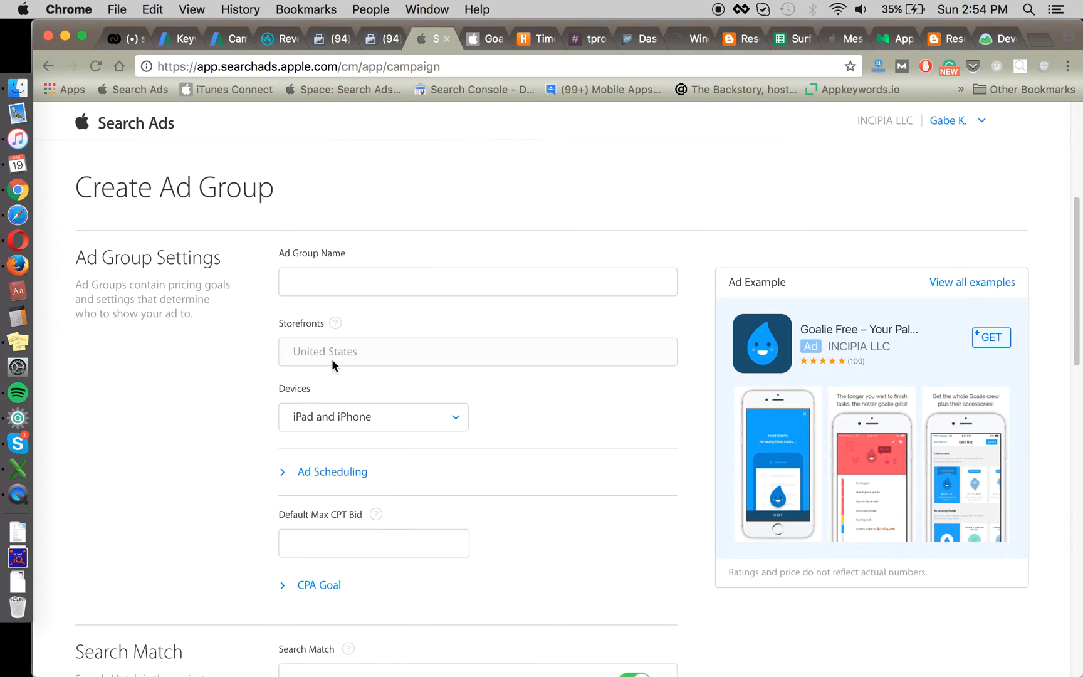
{"action": "left_click", "coordinate": [356, 284]}
{"action": "type", "text": "N"}
{"action": "key", "text": "BackSpace"}
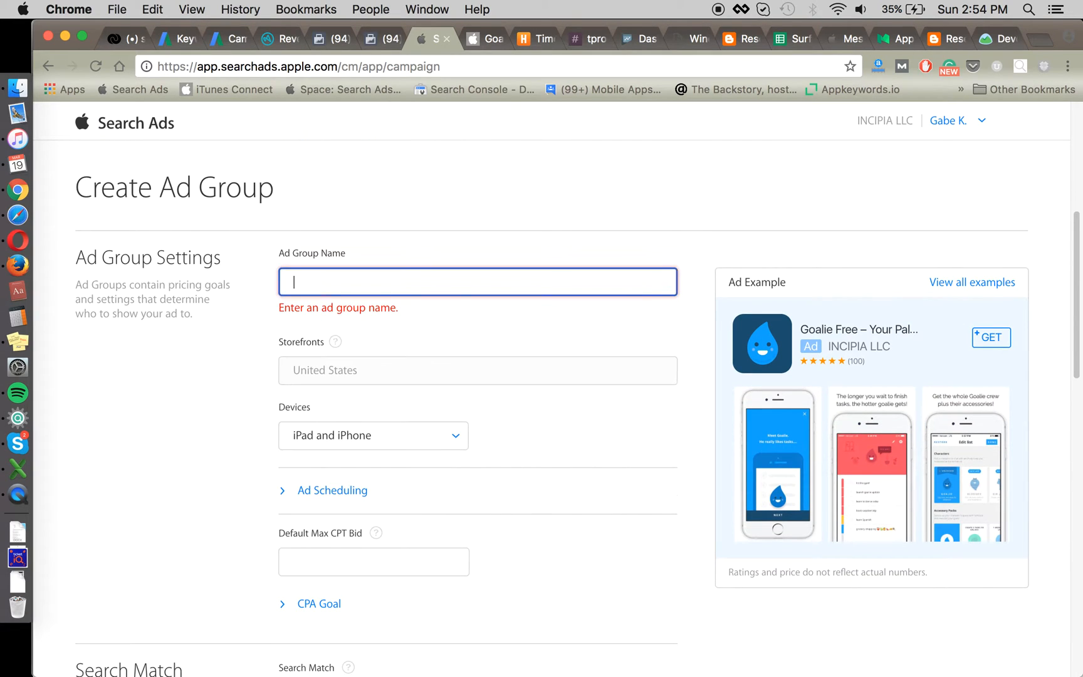
{"action": "type", "text": "Non-"}
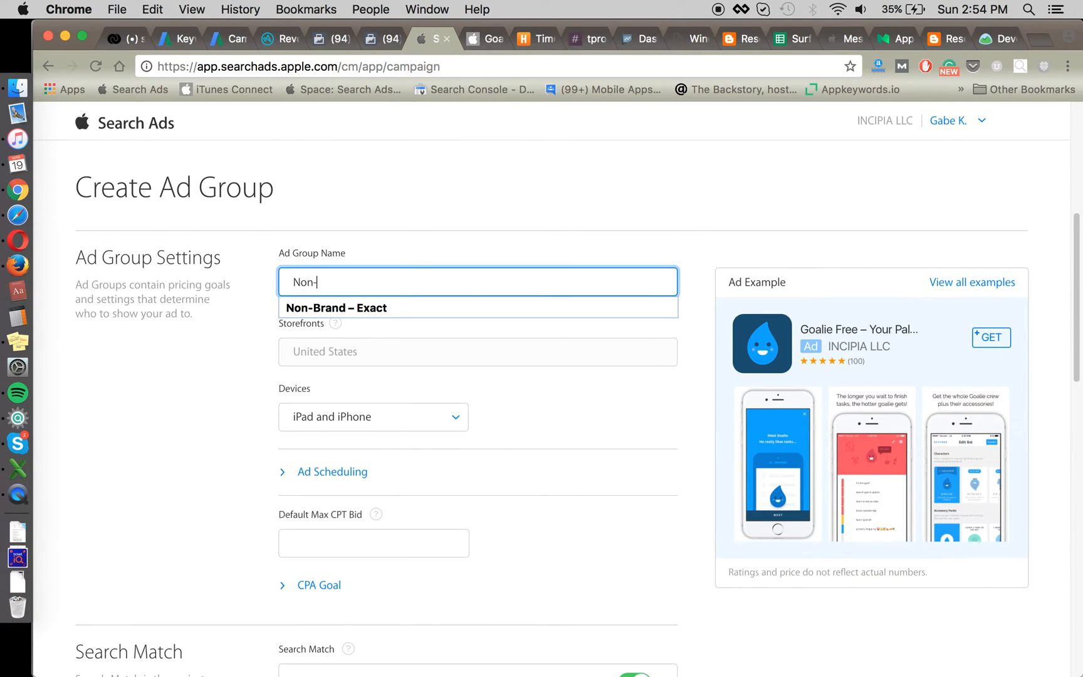
{"action": "type", "text": "brand Exact"}
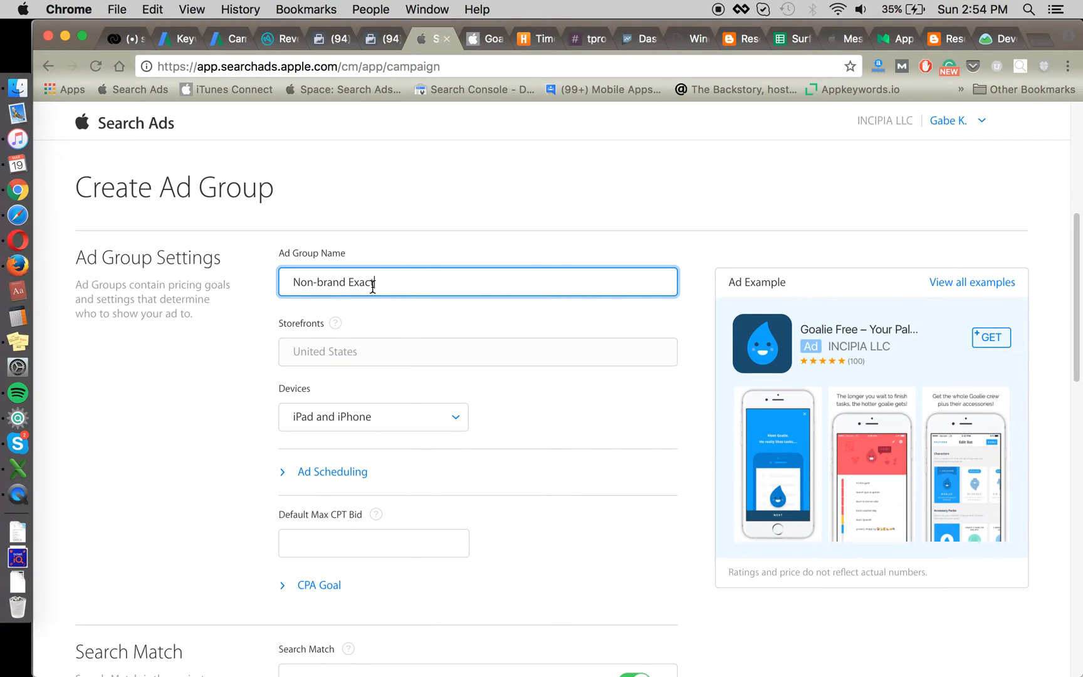
{"action": "left_click", "coordinate": [250, 361]}
Step: Enter a $1.00 default max CPT bid, reveal the CPA goal field, and review the settings
{"action": "scroll", "coordinate": [214, 432], "scroll_direction": "down", "scroll_amount": 3}
{"action": "left_click", "coordinate": [332, 448]}
{"action": "type", "text": "1"}
{"action": "left_click", "coordinate": [220, 440]}
{"action": "scroll", "coordinate": [233, 447], "scroll_direction": "down", "scroll_amount": 2}
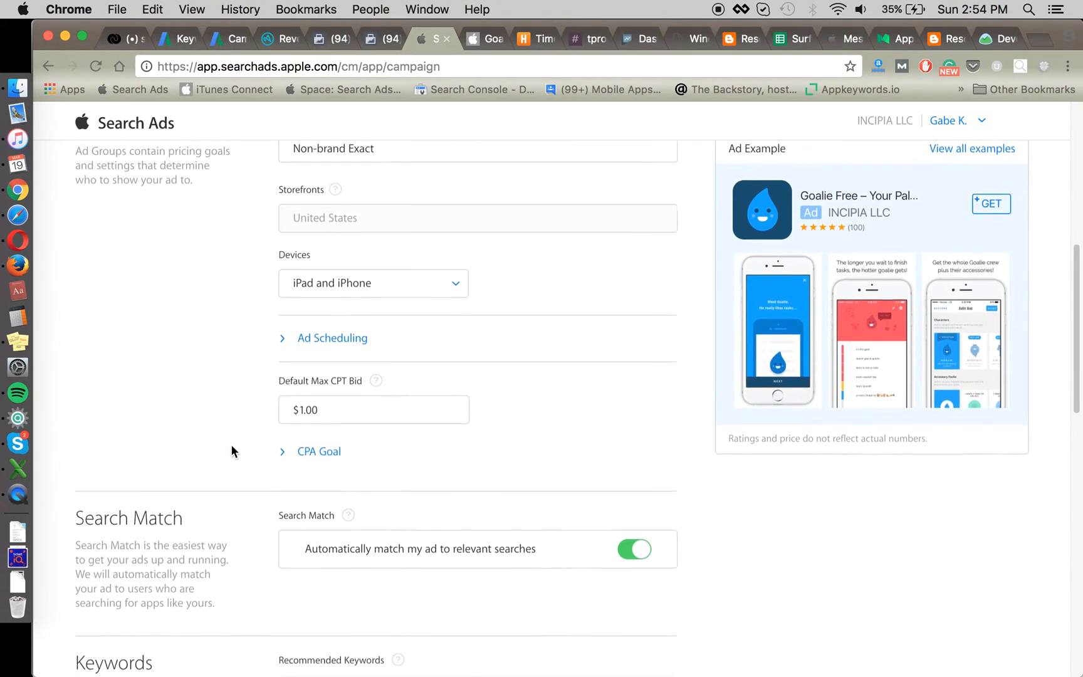
{"action": "left_click", "coordinate": [314, 439]}
{"action": "scroll", "coordinate": [279, 424], "scroll_direction": "down", "scroll_amount": 5}
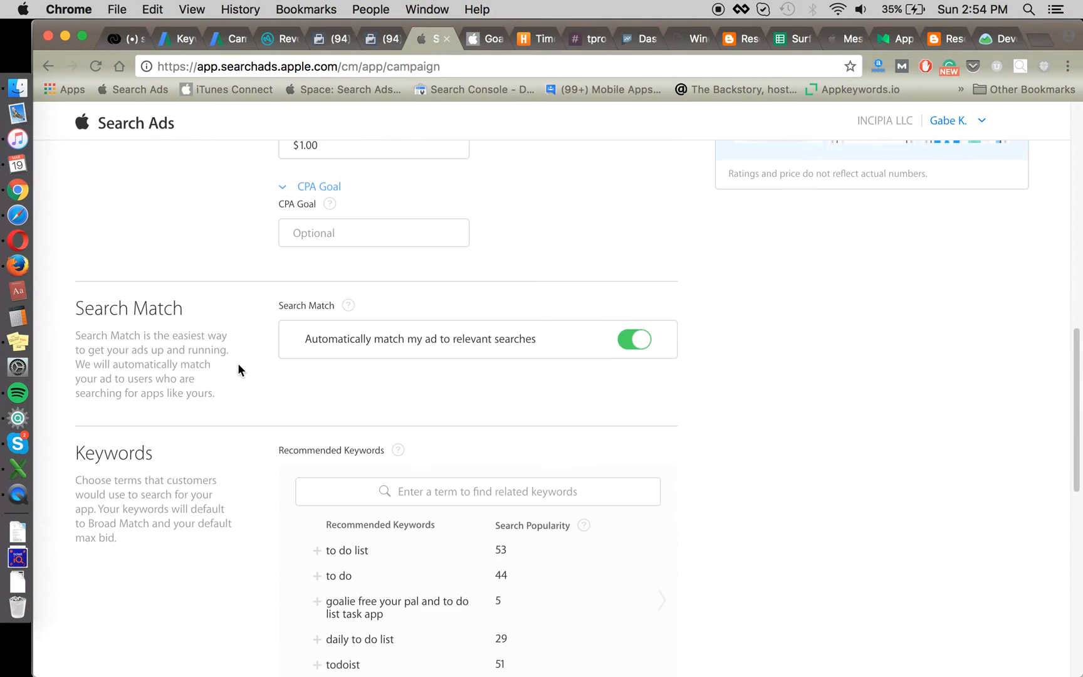
{"action": "scroll", "coordinate": [242, 358], "scroll_direction": "up", "scroll_amount": 3}
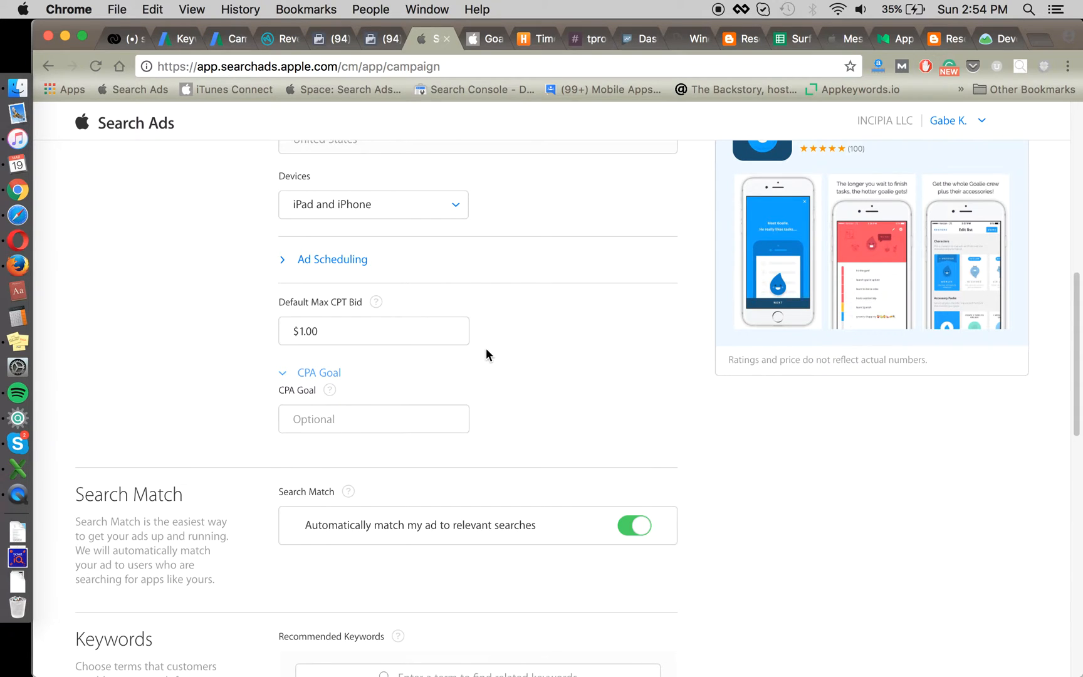
{"action": "scroll", "coordinate": [486, 349], "scroll_direction": "up", "scroll_amount": 3}
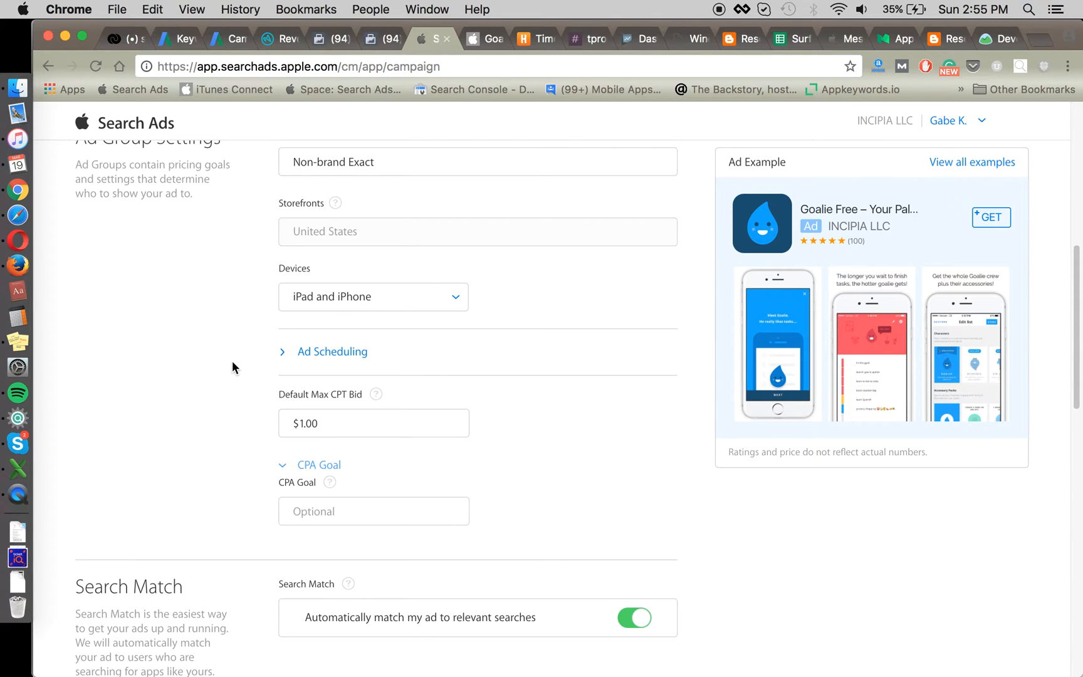
{"action": "scroll", "coordinate": [235, 356], "scroll_direction": "up", "scroll_amount": 1}
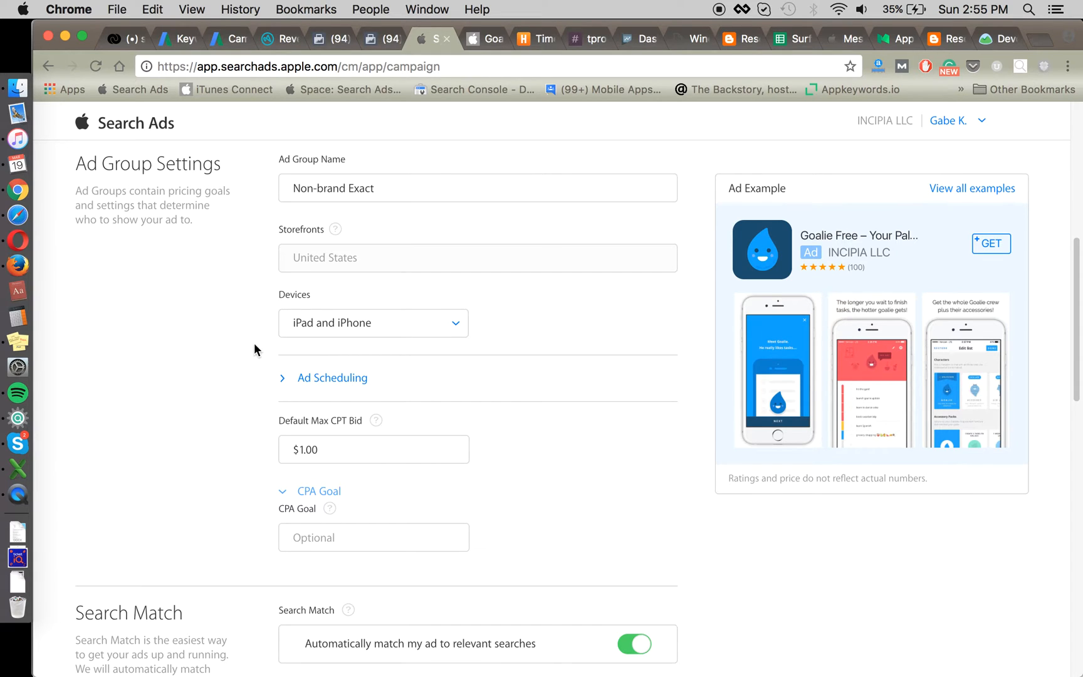
{"action": "scroll", "coordinate": [244, 370], "scroll_direction": "down", "scroll_amount": 3}
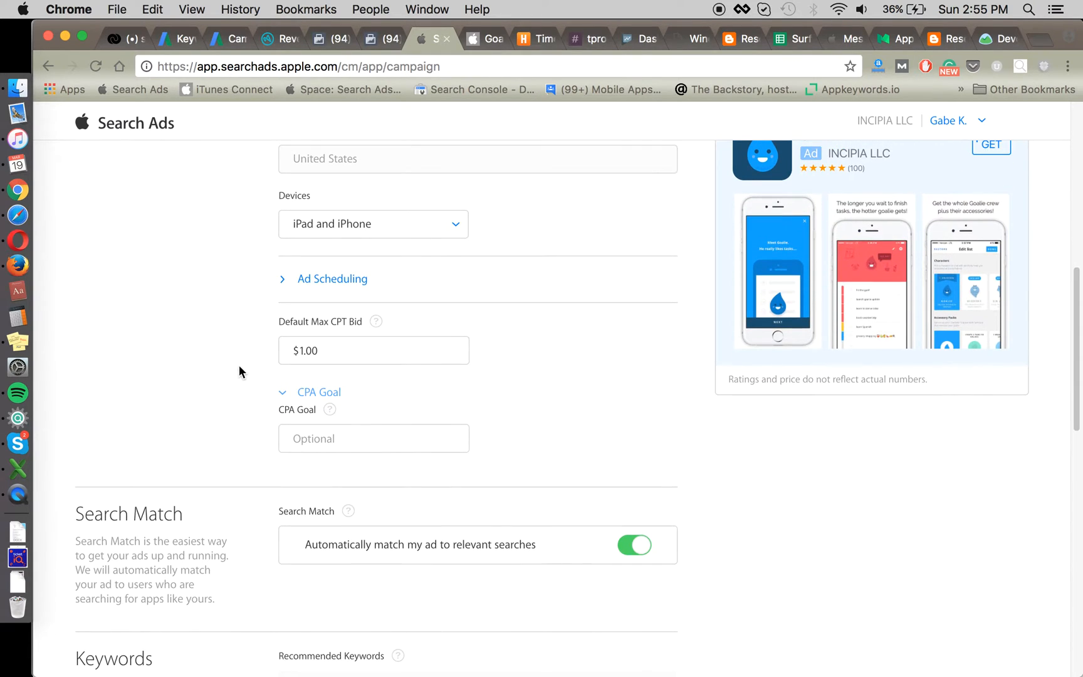
{"action": "scroll", "coordinate": [480, 304], "scroll_direction": "up", "scroll_amount": 2}
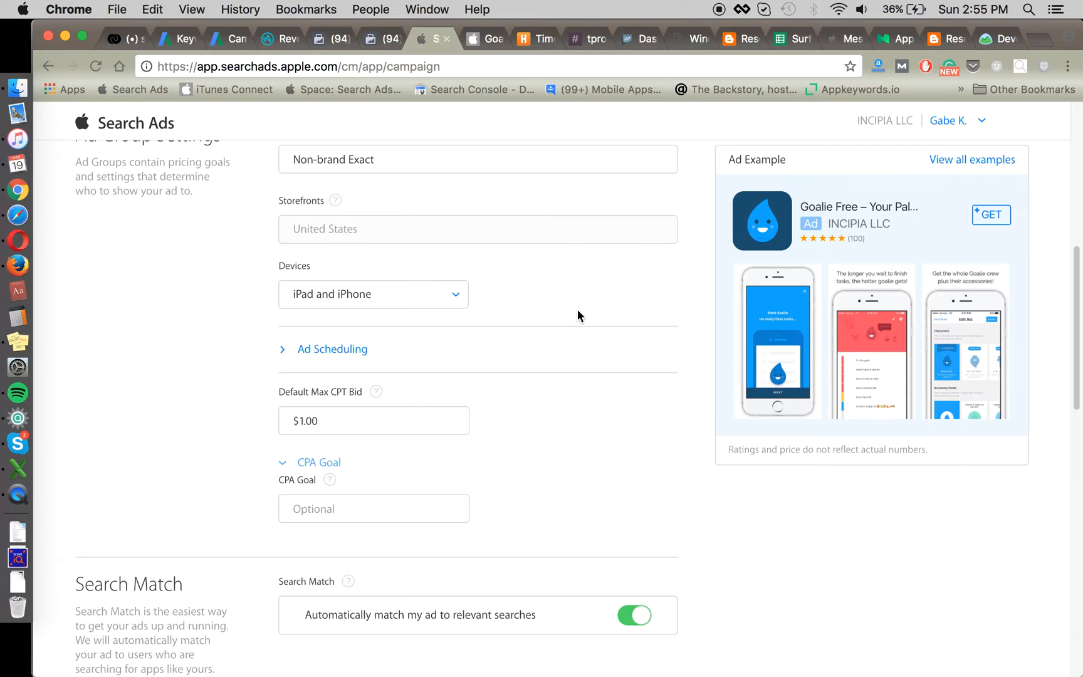
Step: Leave the CPA goal blank and replace the $1.00 default max CPT bid with 2
{"action": "left_click", "coordinate": [372, 508]}
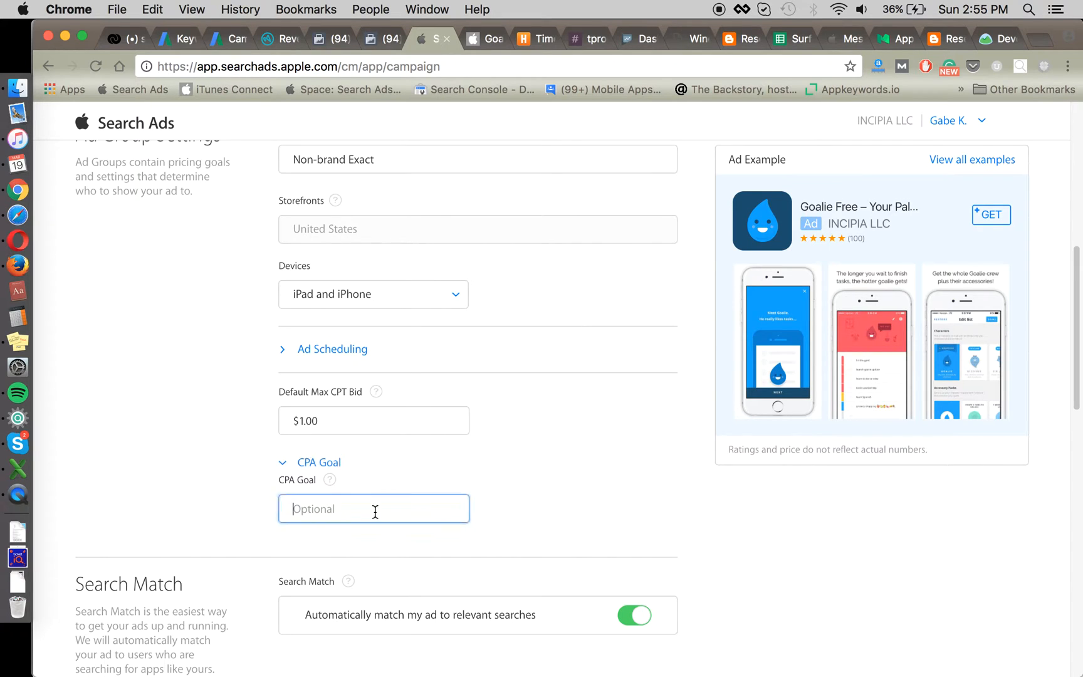
{"action": "left_click", "coordinate": [537, 419]}
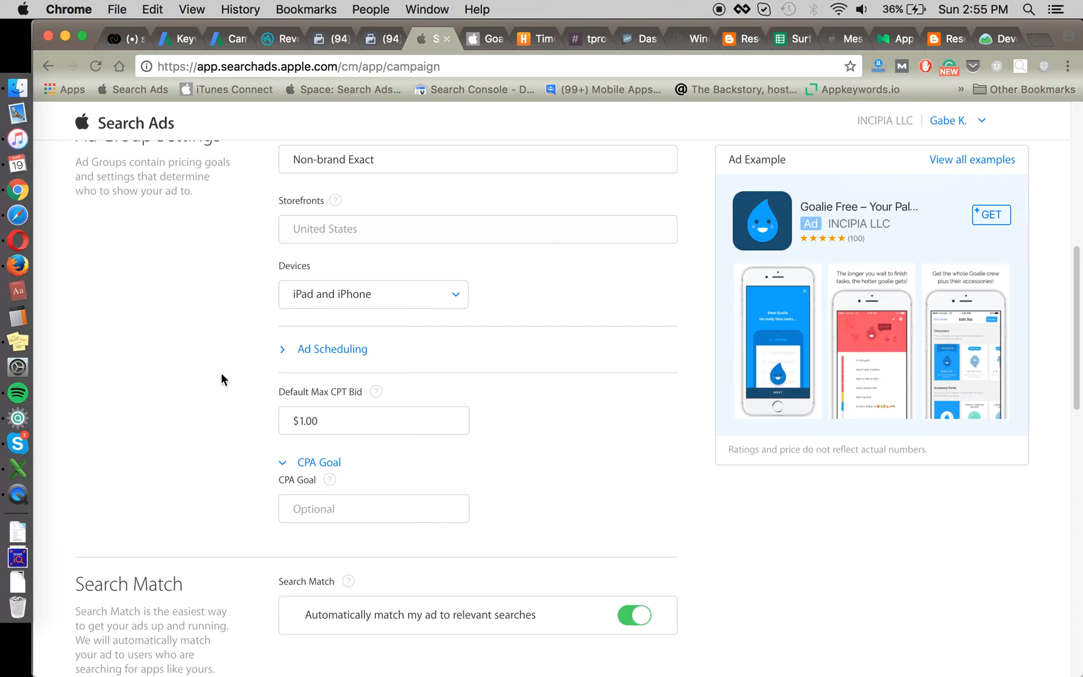
{"action": "scroll", "coordinate": [580, 426], "scroll_direction": "up", "scroll_amount": 1}
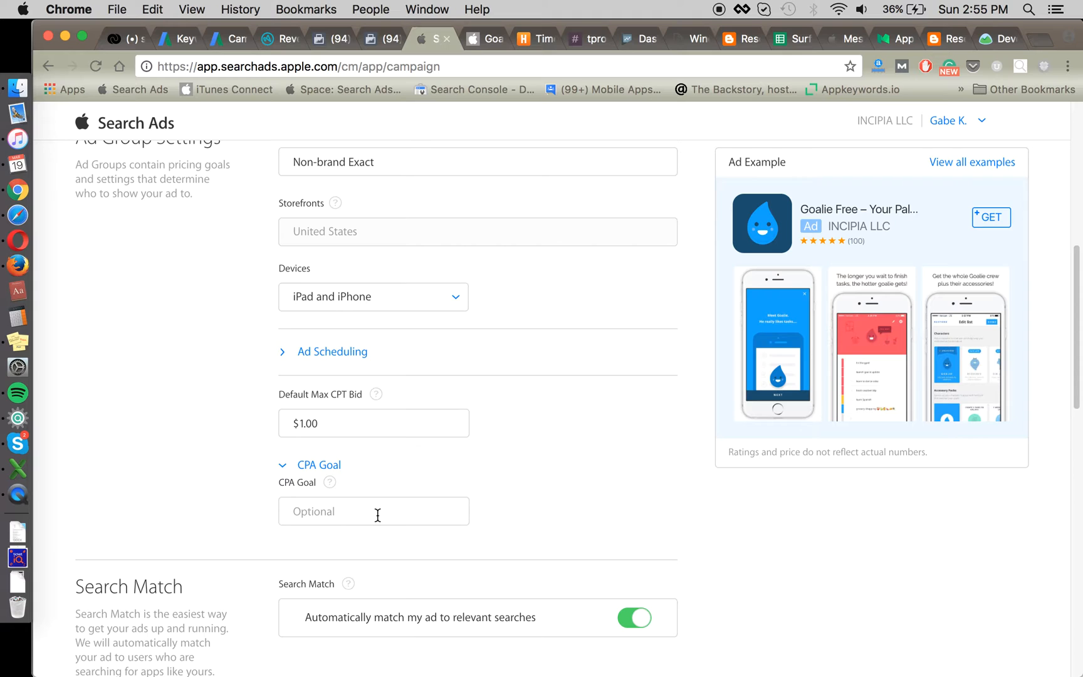
{"action": "scroll", "coordinate": [525, 479], "scroll_direction": "down", "scroll_amount": 1}
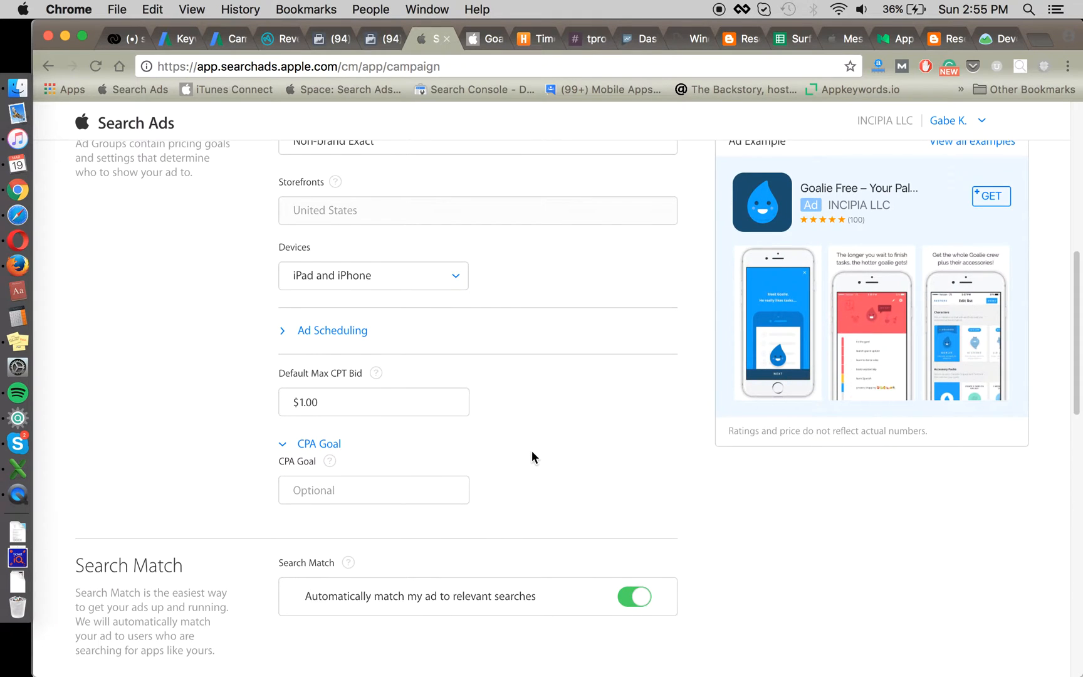
{"action": "scroll", "coordinate": [533, 451], "scroll_direction": "down", "scroll_amount": 2}
{"action": "left_click", "coordinate": [416, 345]}
{"action": "key", "text": "super+a"}
{"action": "type", "text": "2"}
{"action": "left_click", "coordinate": [540, 395]}
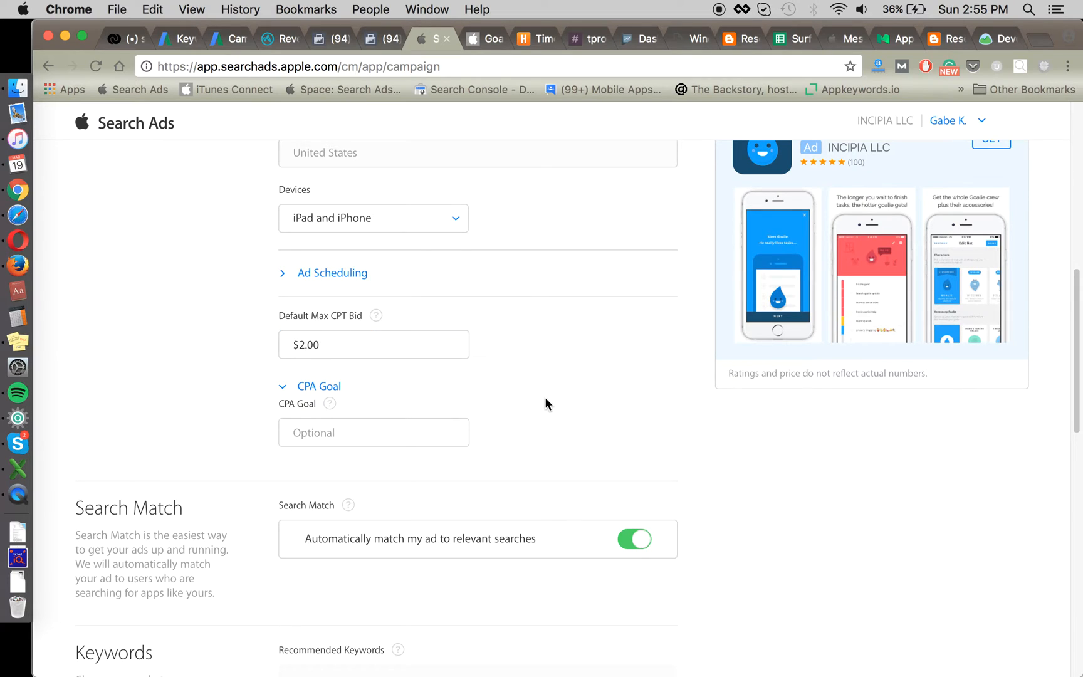
{"action": "scroll", "coordinate": [636, 401], "scroll_direction": "down", "scroll_amount": 2}
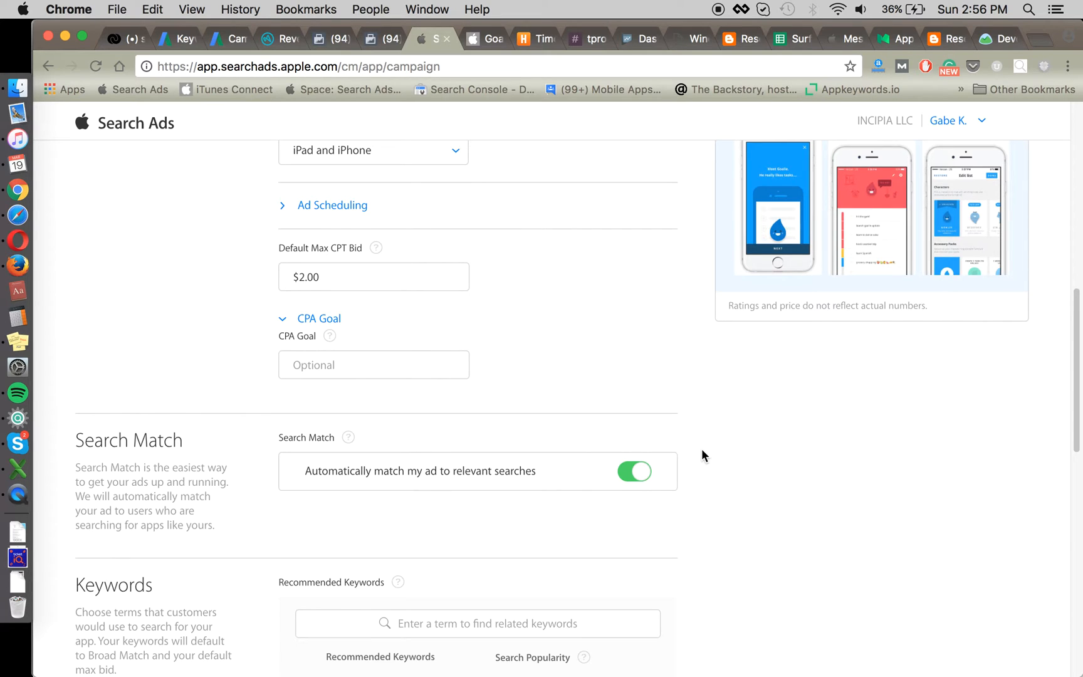
Step: Turn off Search Match for the Non-brand Exact ad group
{"action": "left_click", "coordinate": [642, 472]}
{"action": "scroll", "coordinate": [727, 427], "scroll_direction": "down", "scroll_amount": 1}
{"action": "scroll", "coordinate": [726, 429], "scroll_direction": "down", "scroll_amount": 5}
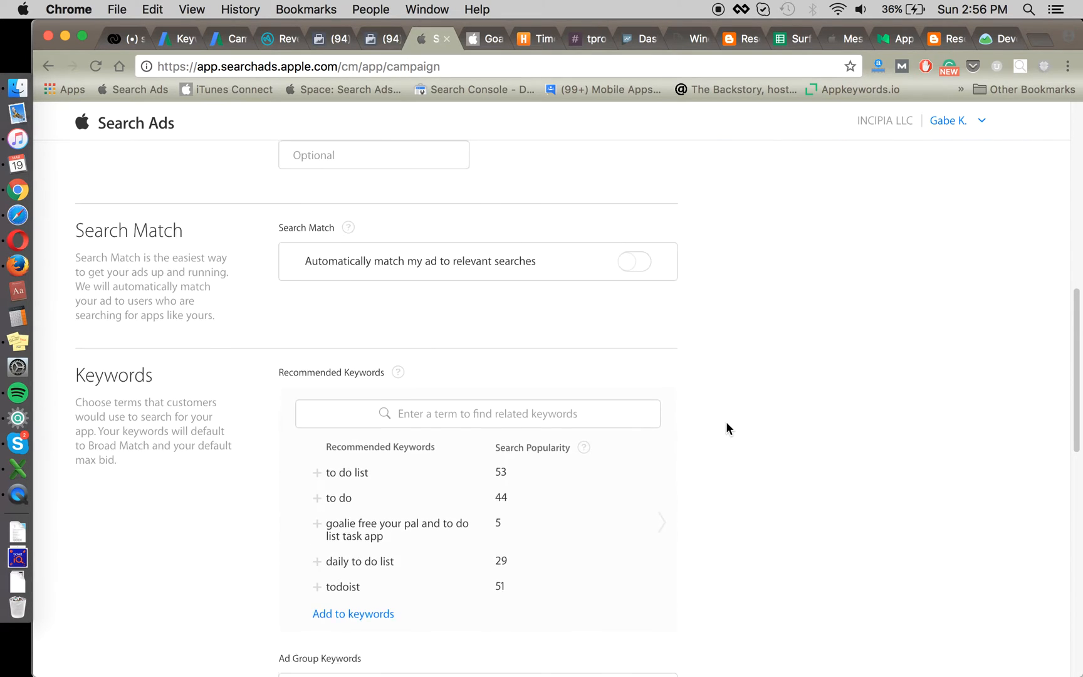
{"action": "scroll", "coordinate": [719, 300], "scroll_direction": "down", "scroll_amount": 2}
Step: Add exact-match keywords [to do list], [to do app], [task app], [task list app], [task list], selecting the list first
{"action": "left_click", "coordinate": [486, 464]}
{"action": "type", "text": "[to do list],[to do app],[task app"}
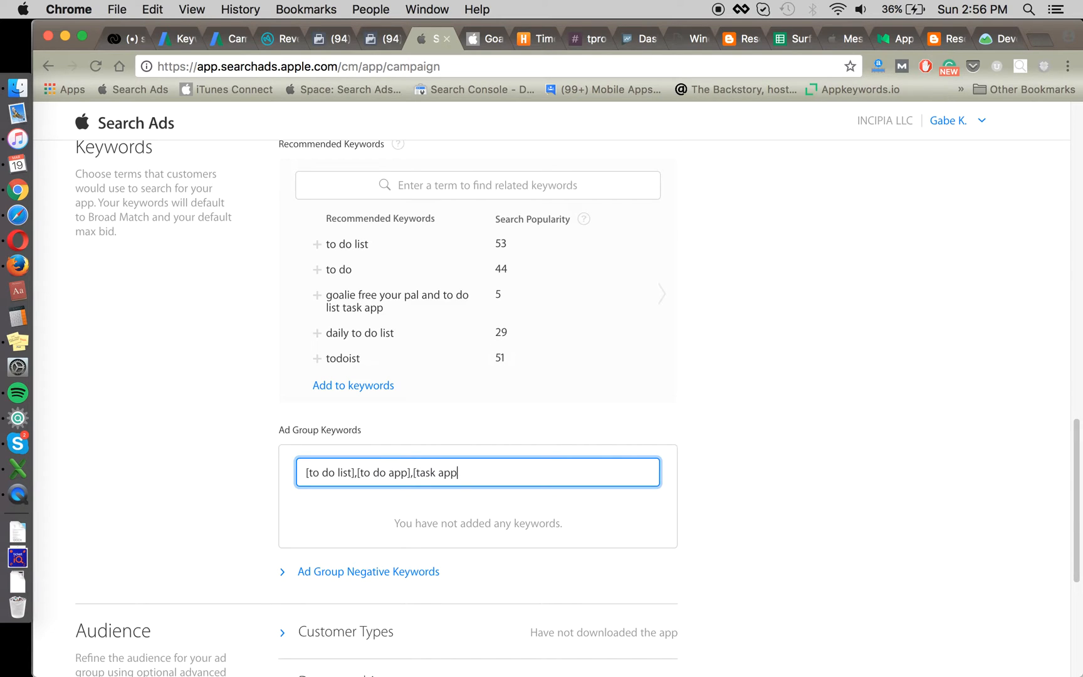
{"action": "type", "text": "],[task list app],[task list]"}
{"action": "key", "text": "super+a"}
{"action": "key", "text": "super+c"}
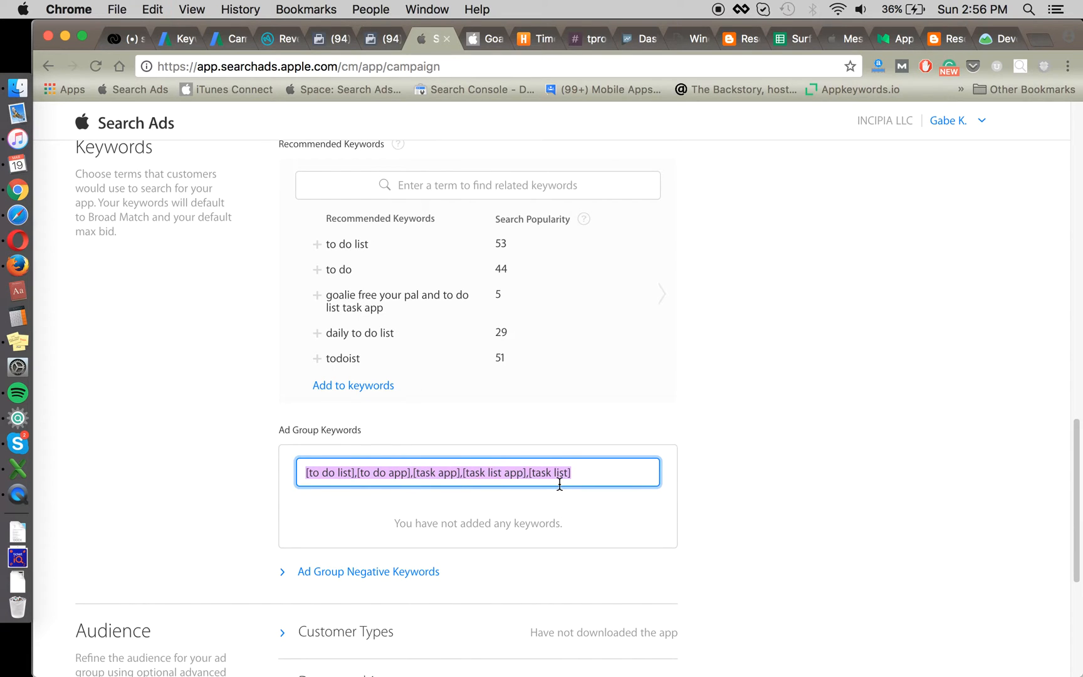
{"action": "scroll", "coordinate": [418, 359], "scroll_direction": "up", "scroll_amount": 2}
{"action": "key", "text": "Return"}
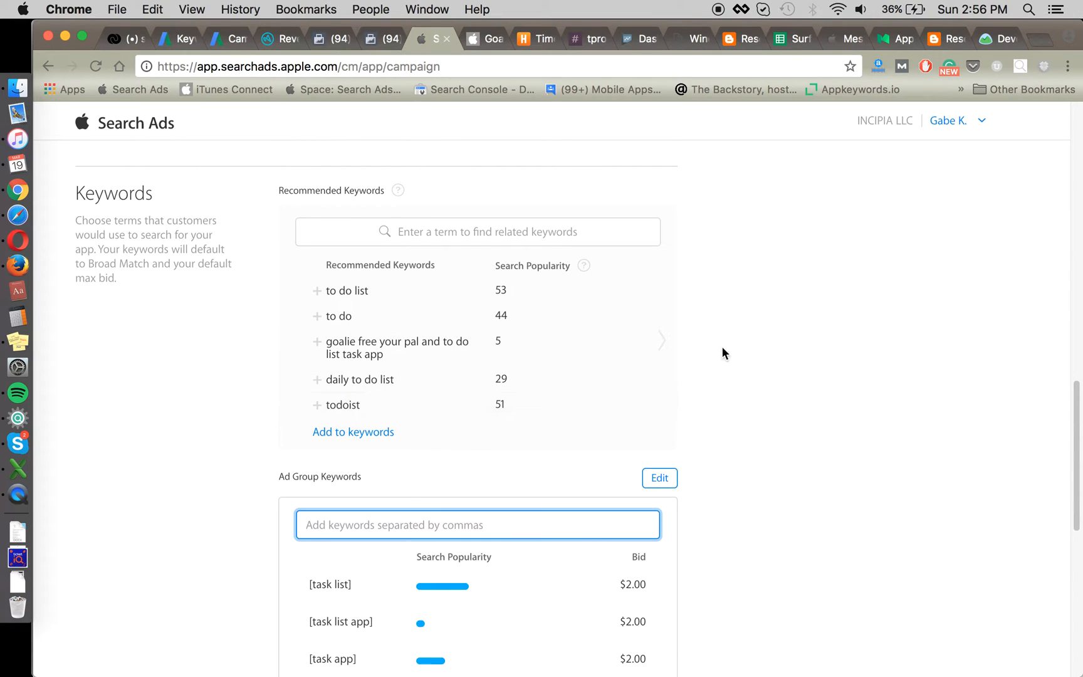
{"action": "left_click", "coordinate": [663, 337]}
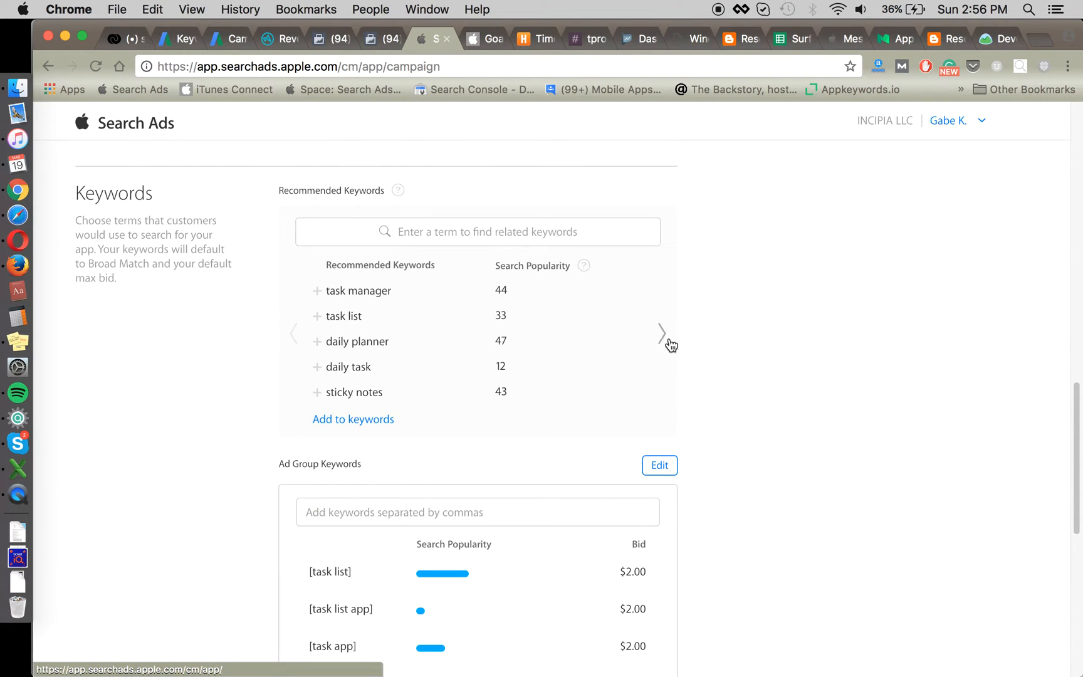
{"action": "left_click", "coordinate": [664, 337]}
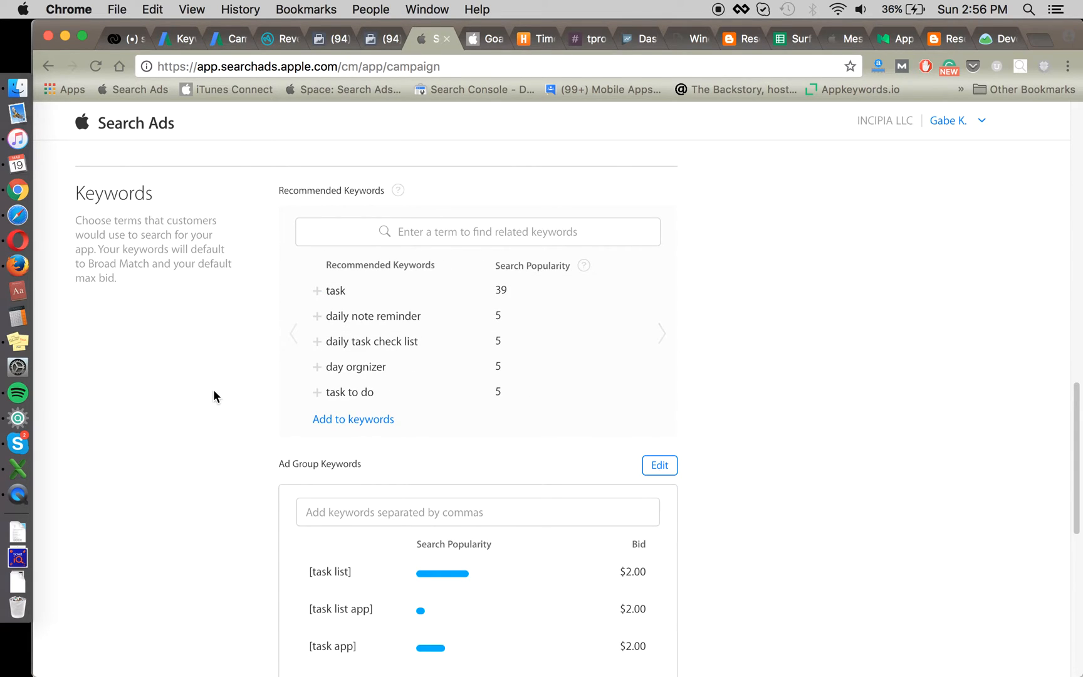
{"action": "scroll", "coordinate": [213, 392], "scroll_direction": "down", "scroll_amount": 2}
{"action": "scroll", "coordinate": [198, 393], "scroll_direction": "down", "scroll_amount": 1}
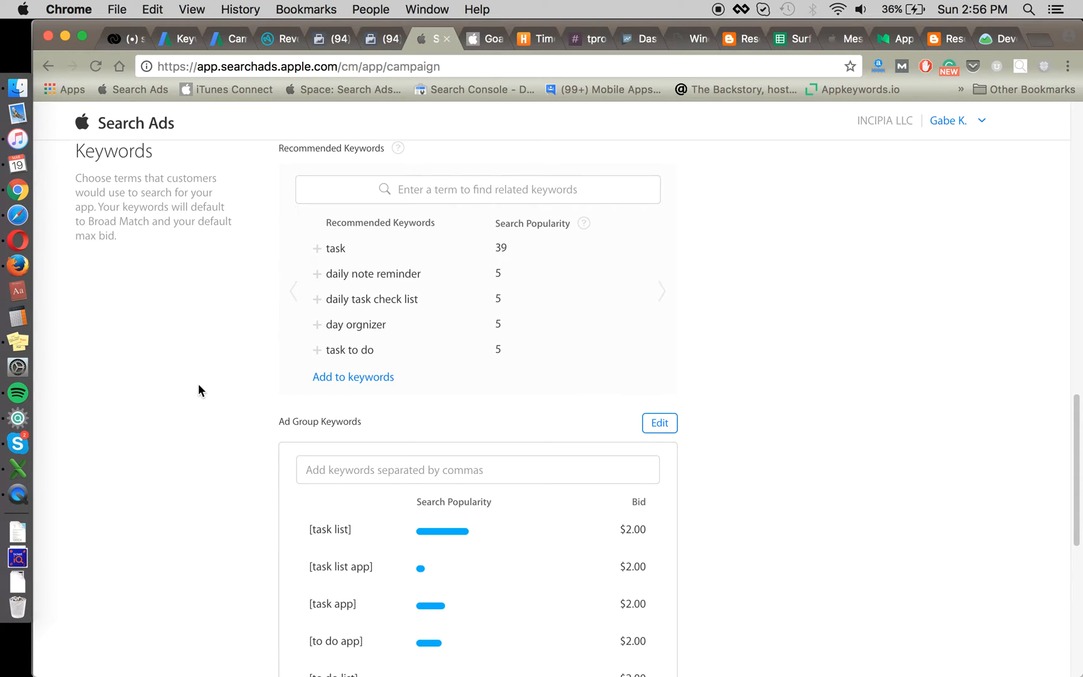
{"action": "scroll", "coordinate": [198, 385], "scroll_direction": "down", "scroll_amount": 5}
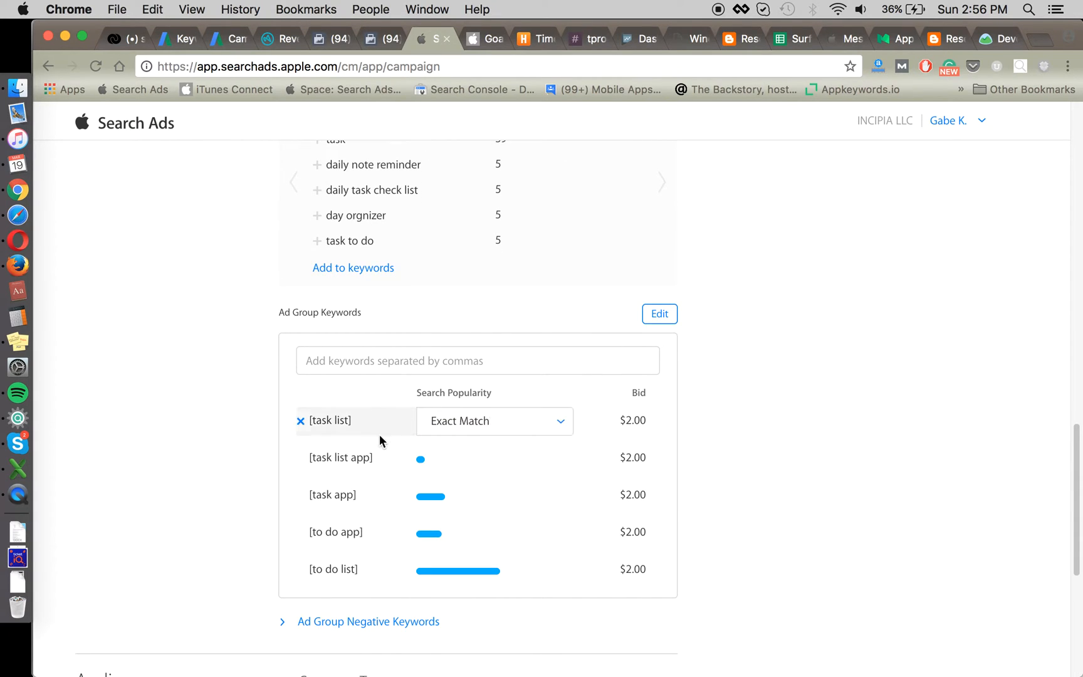
{"action": "scroll", "coordinate": [423, 395], "scroll_direction": "up", "scroll_amount": 4}
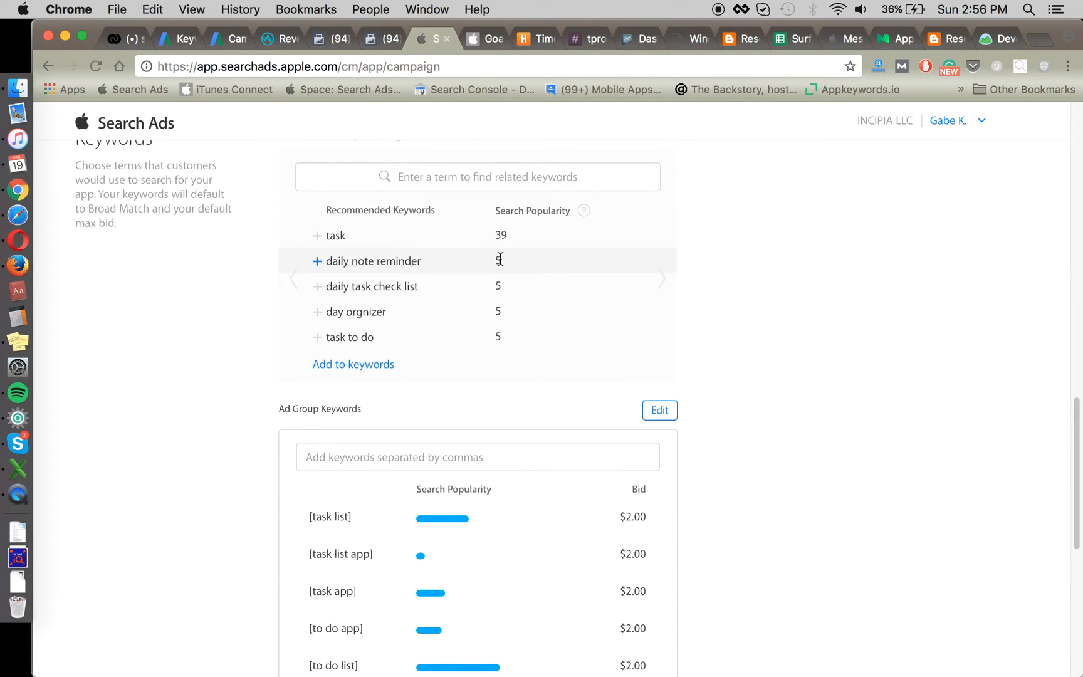
{"action": "scroll", "coordinate": [471, 541], "scroll_direction": "down", "scroll_amount": 1}
{"action": "scroll", "coordinate": [477, 544], "scroll_direction": "down", "scroll_amount": 1}
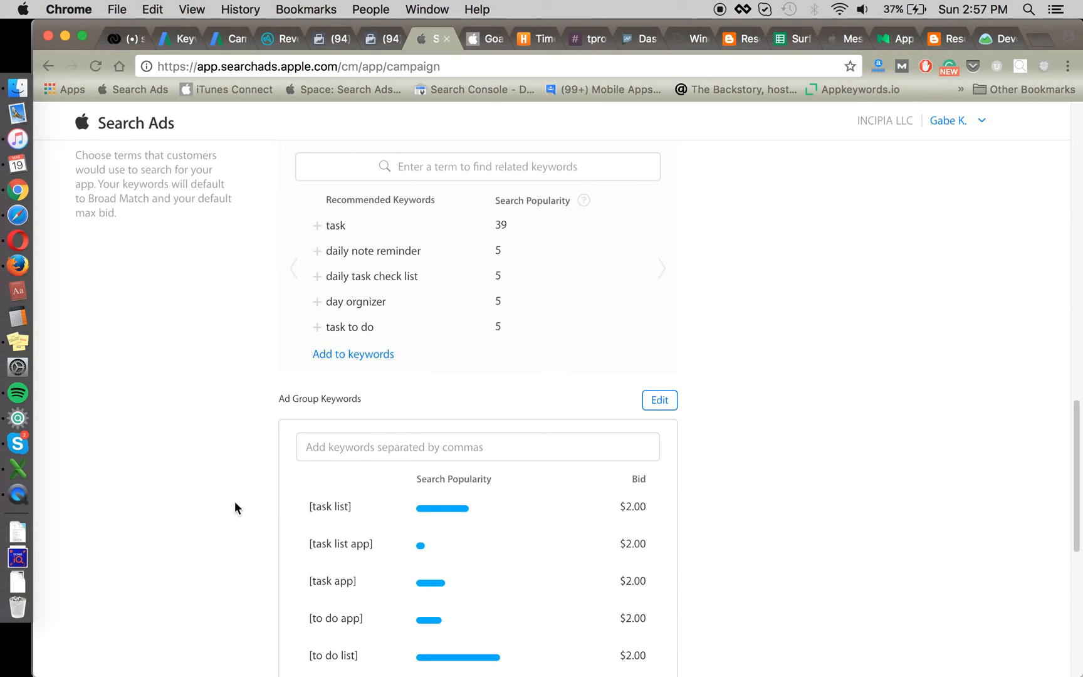
{"action": "scroll", "coordinate": [235, 501], "scroll_direction": "down", "scroll_amount": 1}
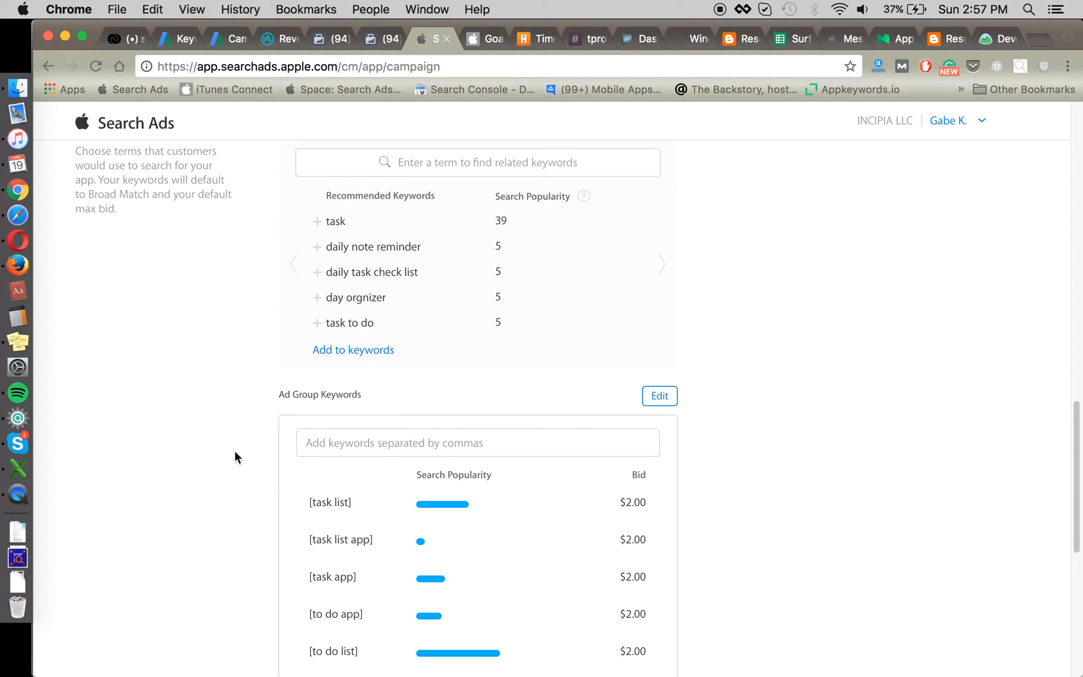
{"action": "scroll", "coordinate": [219, 434], "scroll_direction": "down", "scroll_amount": 6}
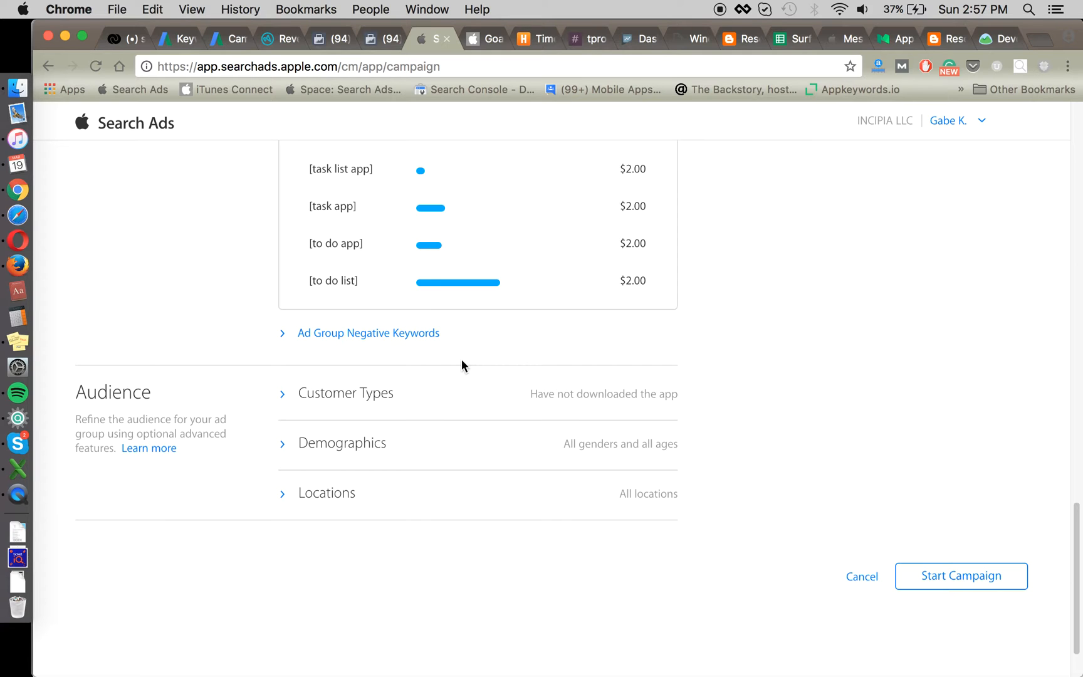
{"action": "scroll", "coordinate": [734, 373], "scroll_direction": "up", "scroll_amount": 2}
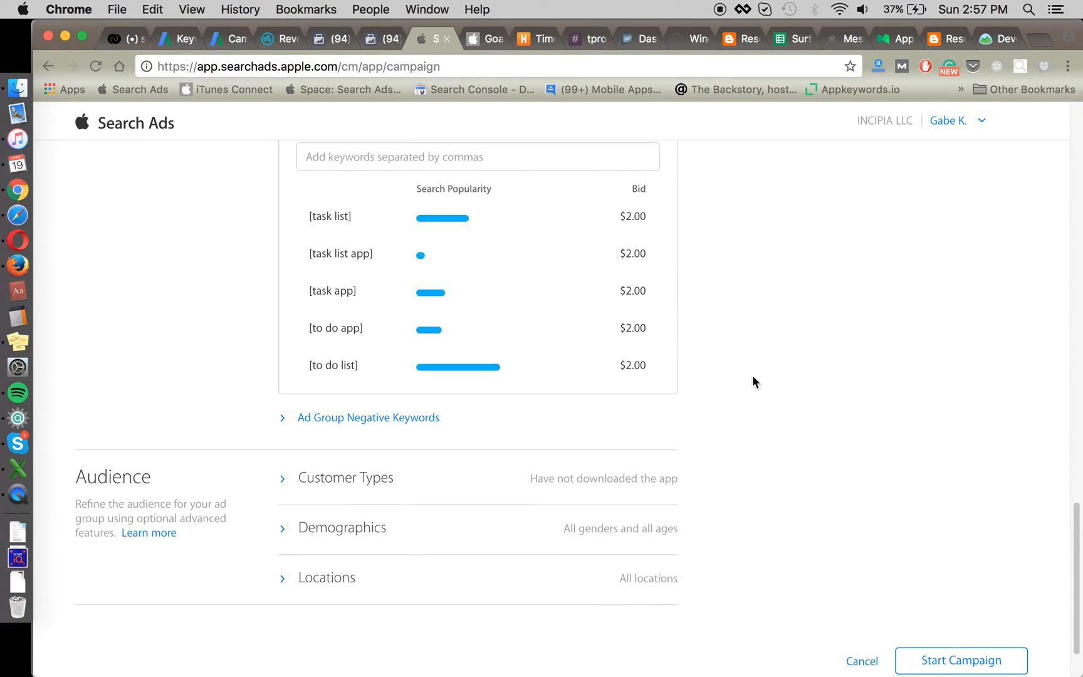
{"action": "scroll", "coordinate": [943, 529], "scroll_direction": "down", "scroll_amount": 1}
Step: Start the Non-Brand campaign, then paste the bracketed keyword list into Excel cell D15
{"action": "left_click", "coordinate": [950, 616]}
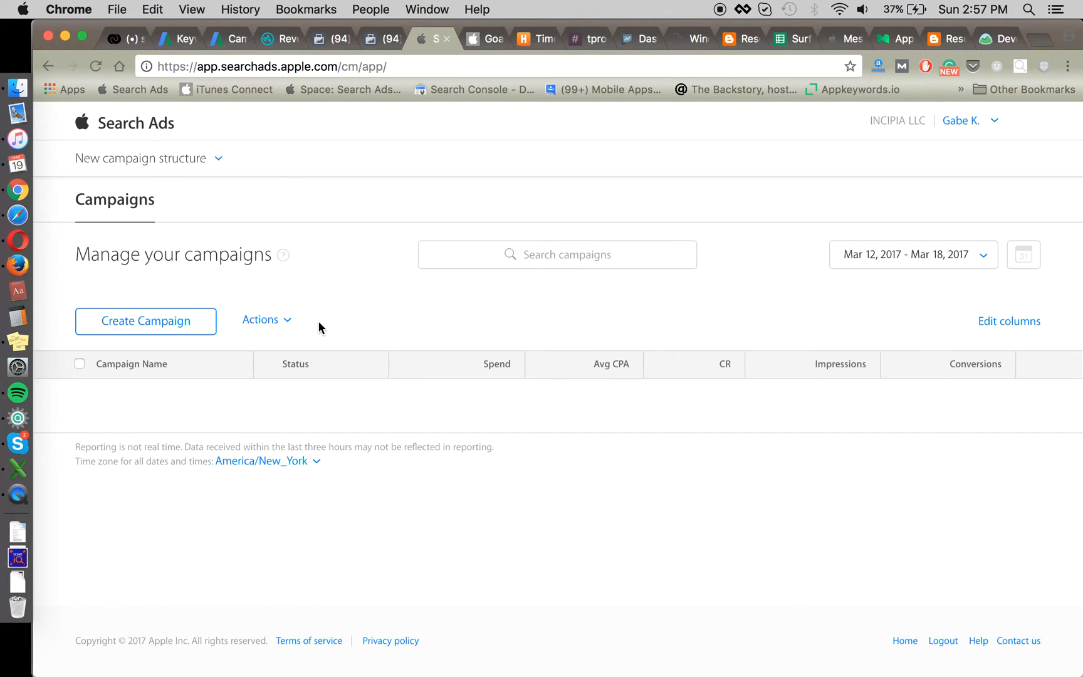
{"action": "left_click", "coordinate": [28, 461]}
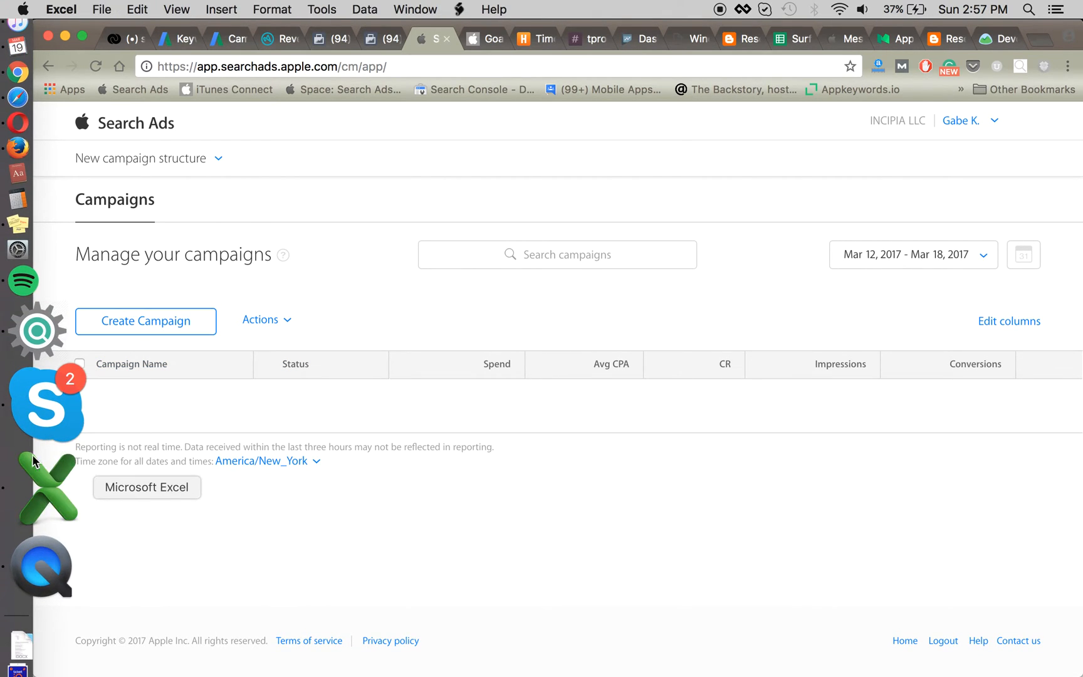
{"action": "left_click", "coordinate": [259, 353]}
{"action": "key", "text": "super+v"}
Step: Open the Non-Brand campaign in Search Ads to see its Non-brand Exact ad group
{"action": "key", "text": "super+Tab"}
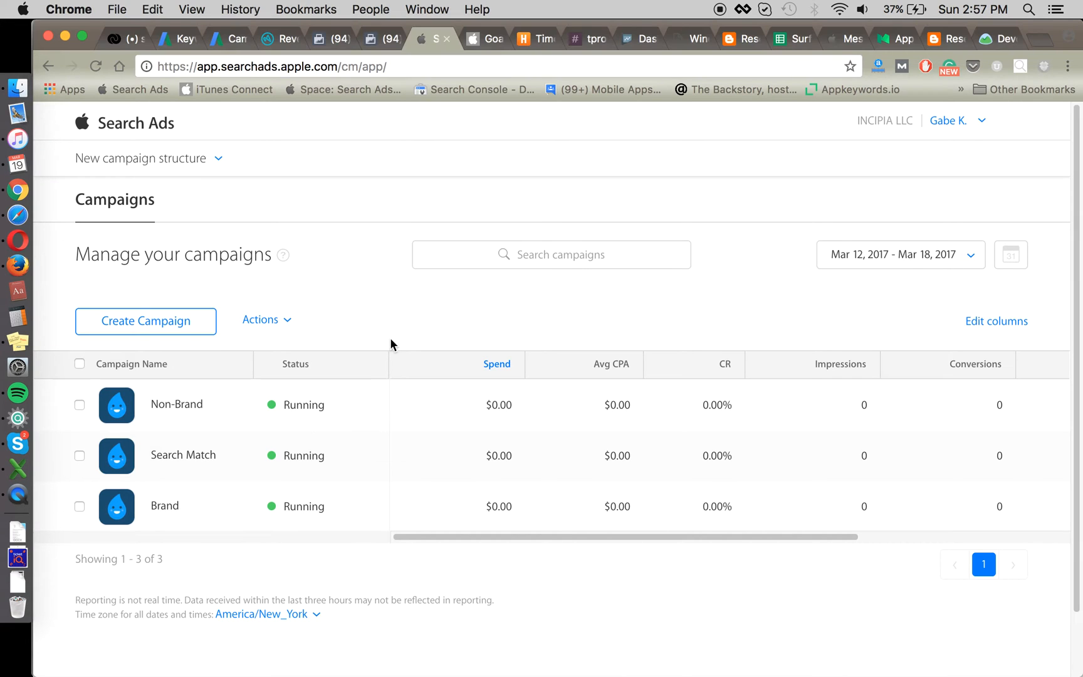
{"action": "left_click", "coordinate": [179, 408]}
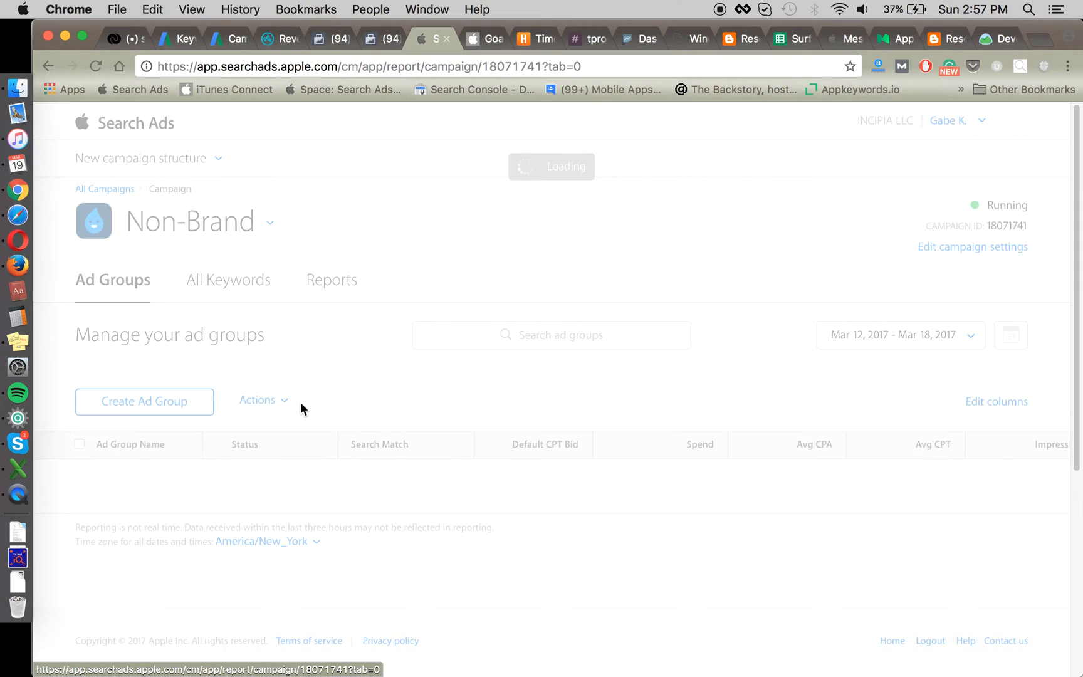
{"action": "scroll", "coordinate": [373, 359], "scroll_direction": "down", "scroll_amount": 2}
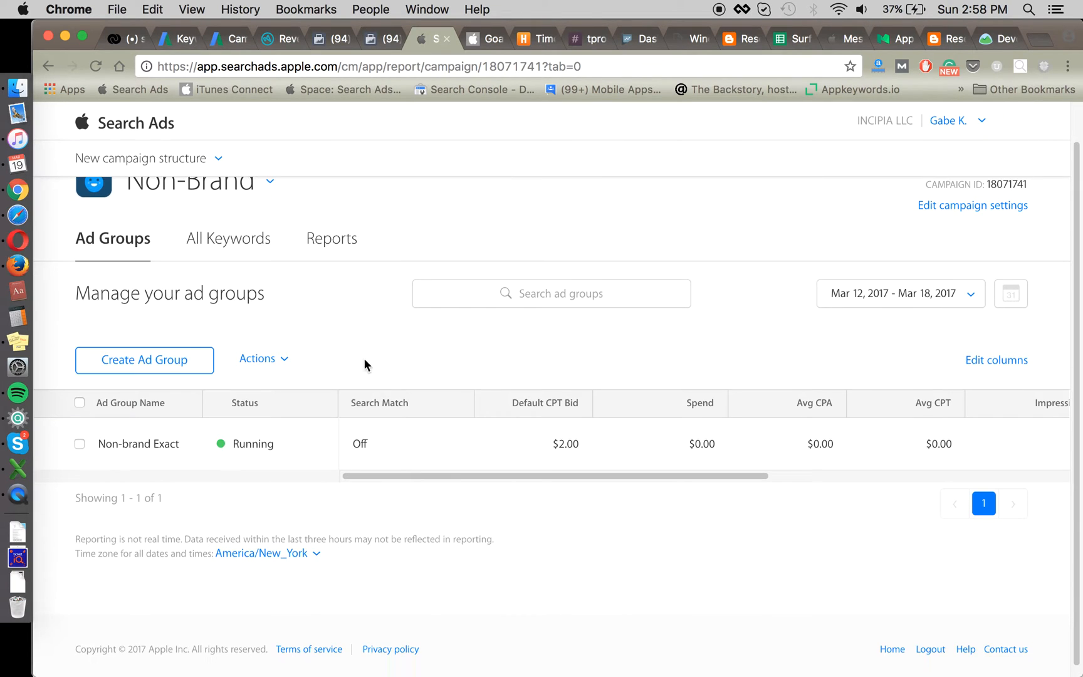
Step: Create a new ad group in Non-Brand named 'Non-Brand Broad'
{"action": "left_click", "coordinate": [174, 367]}
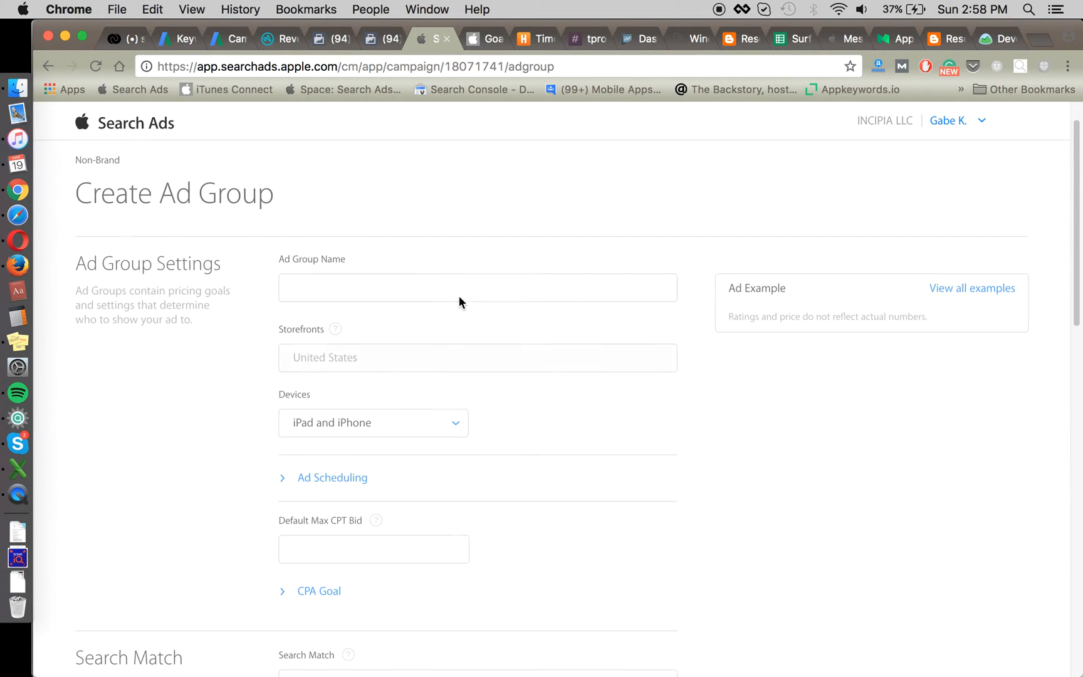
{"action": "left_click", "coordinate": [430, 283]}
{"action": "type", "text": "Non-"}
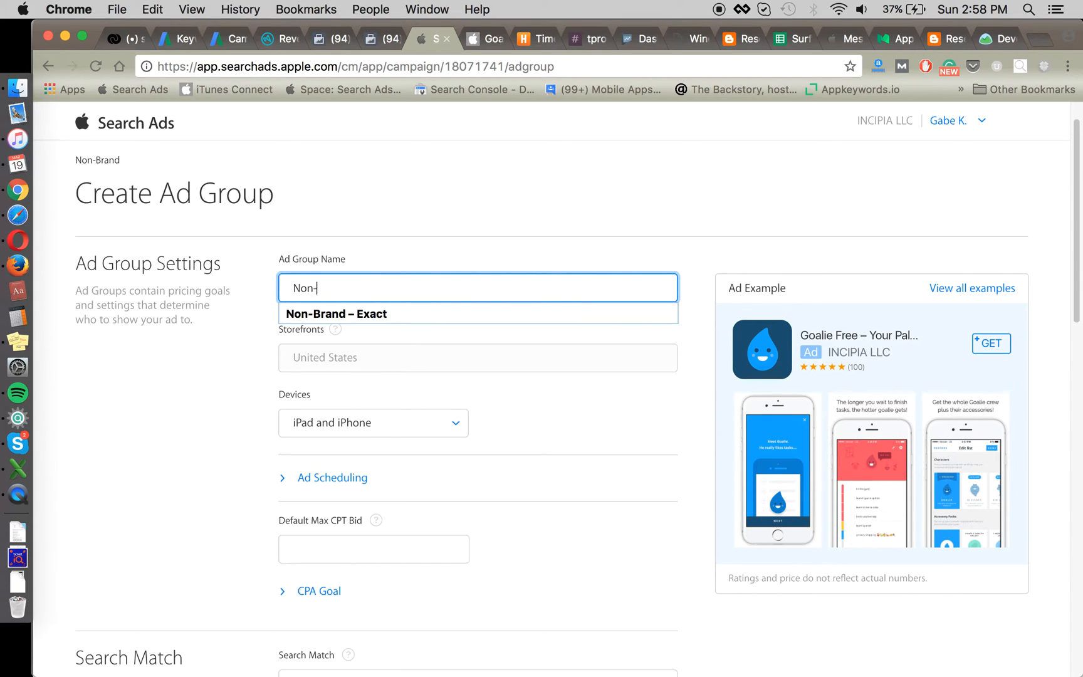
{"action": "type", "text": "Brand Broad"}
{"action": "left_click", "coordinate": [210, 450]}
Step: Set the ad group's CPA goal to $1.00
{"action": "scroll", "coordinate": [251, 450], "scroll_direction": "down", "scroll_amount": 3}
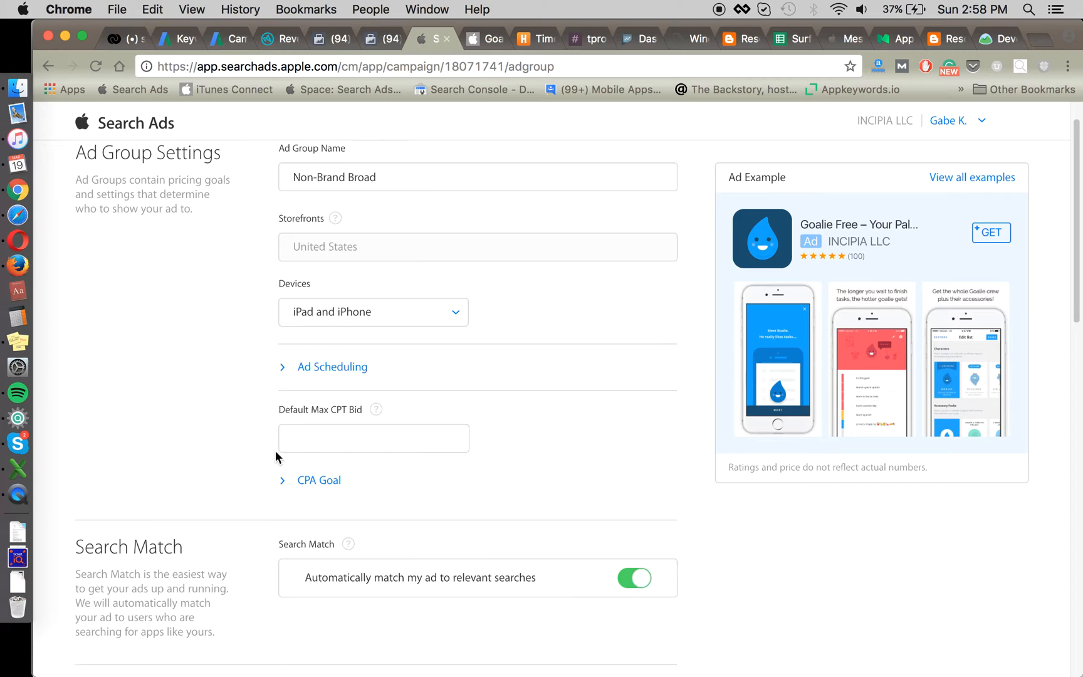
{"action": "left_click", "coordinate": [320, 467]}
{"action": "scroll", "coordinate": [199, 410], "scroll_direction": "up", "scroll_amount": 1}
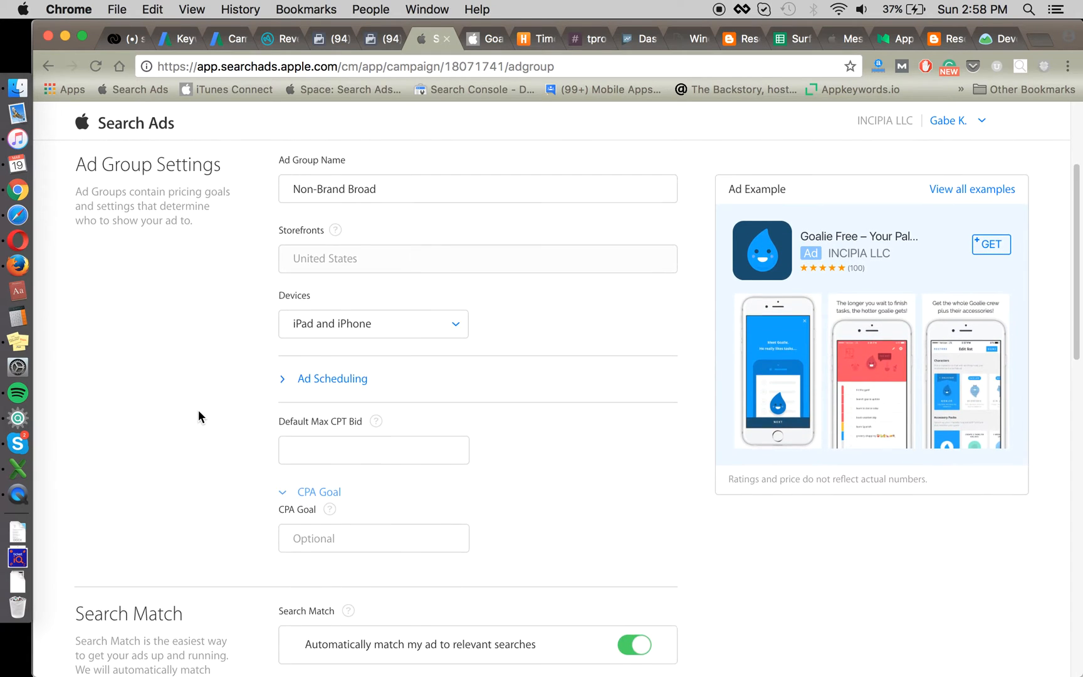
{"action": "scroll", "coordinate": [336, 470], "scroll_direction": "down", "scroll_amount": 2}
{"action": "scroll", "coordinate": [335, 475], "scroll_direction": "down", "scroll_amount": 5}
{"action": "left_click", "coordinate": [358, 483]}
{"action": "left_click", "coordinate": [301, 237]}
{"action": "type", "text": "1"}
{"action": "left_click", "coordinate": [197, 250]}
Step: Set the default max CPT bid to $1.00
{"action": "scroll", "coordinate": [196, 249], "scroll_direction": "up", "scroll_amount": 2}
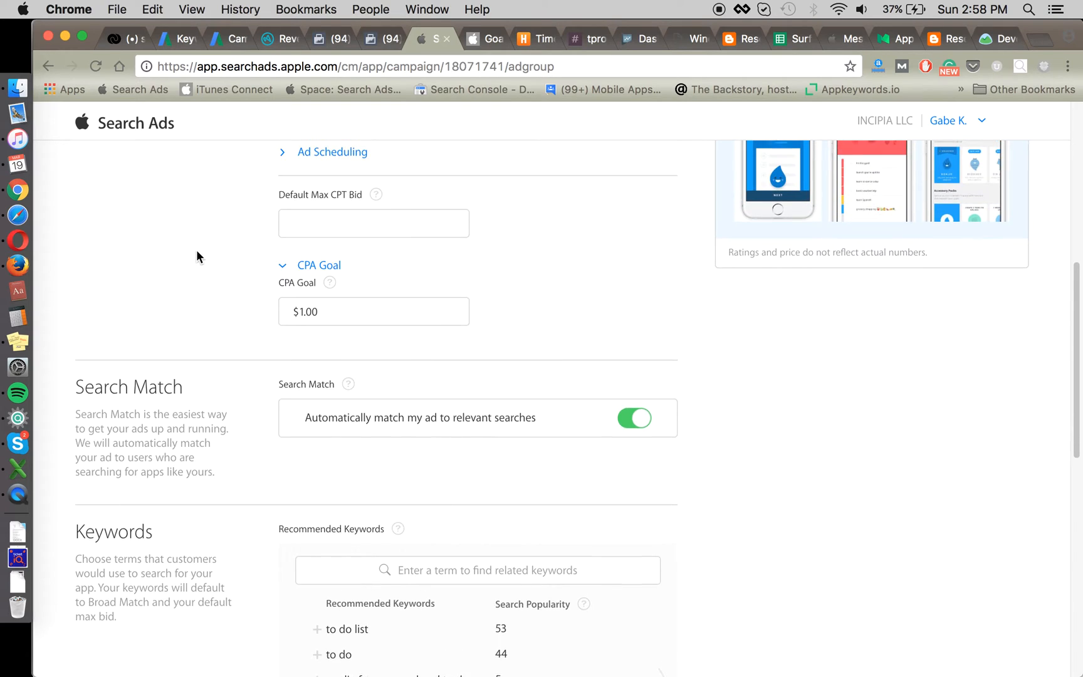
{"action": "left_click", "coordinate": [310, 233]}
{"action": "type", "text": "1"}
{"action": "left_click", "coordinate": [201, 362]}
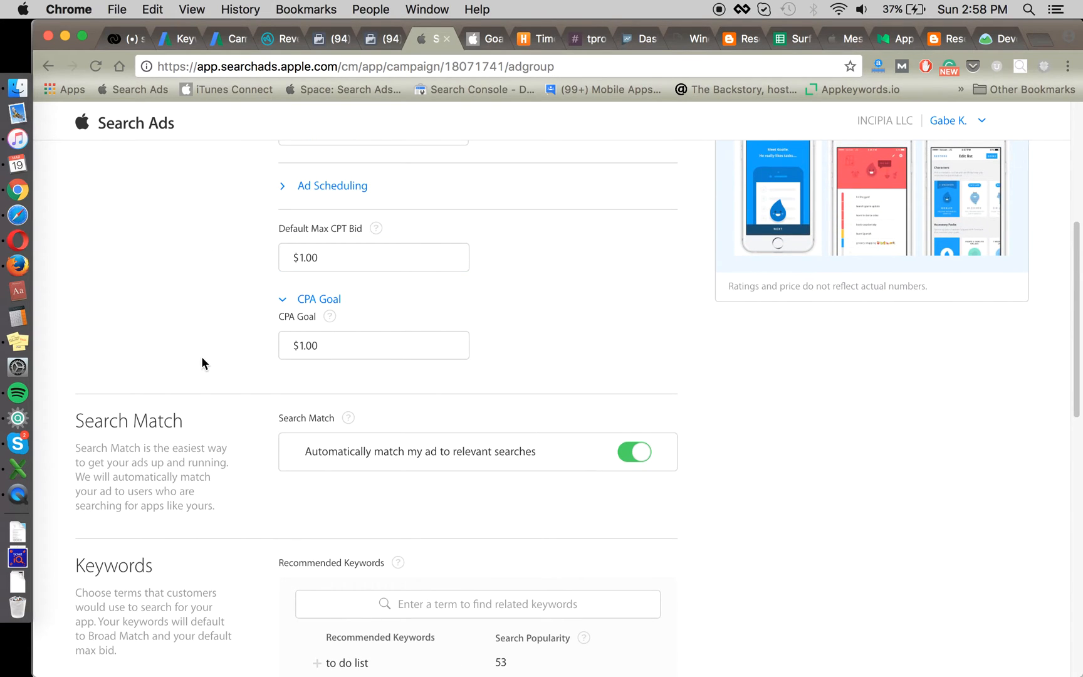
Step: Switch off Search Match for the Non-Brand Broad ad group
{"action": "scroll", "coordinate": [732, 429], "scroll_direction": "down", "scroll_amount": 1}
{"action": "left_click", "coordinate": [638, 379]}
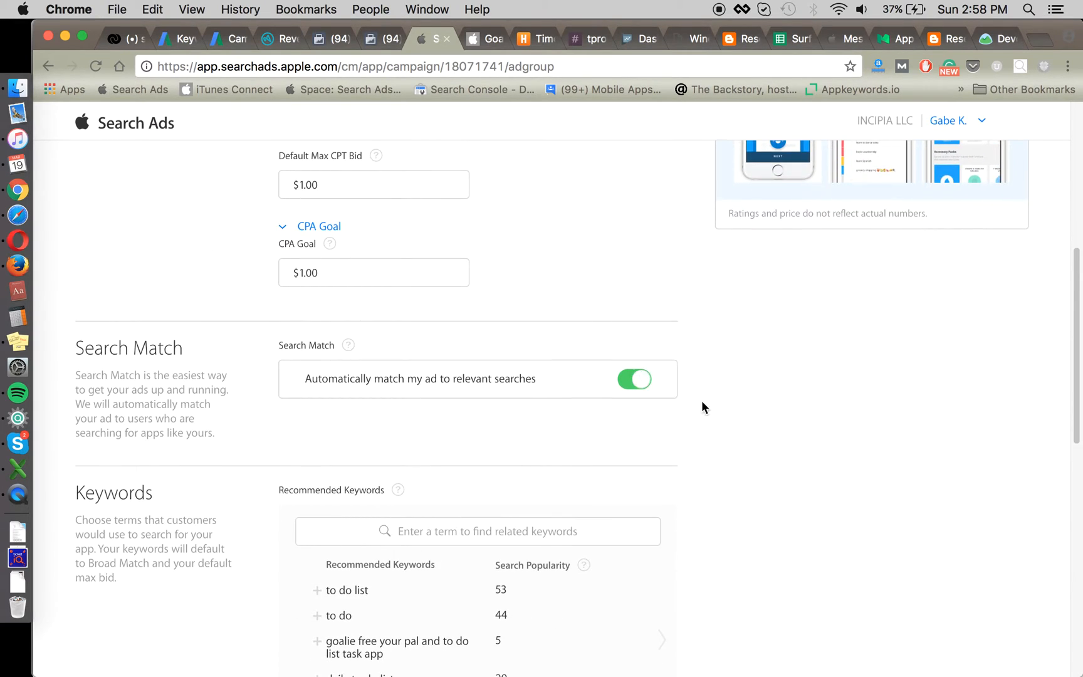
{"action": "scroll", "coordinate": [718, 429], "scroll_direction": "down", "scroll_amount": 1}
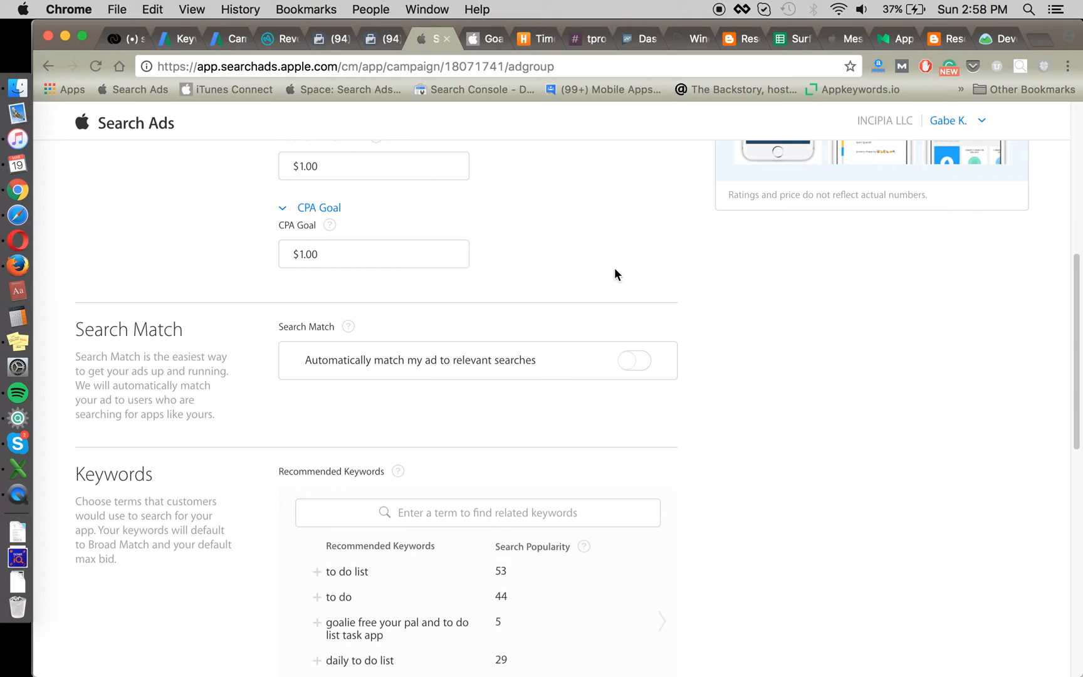
{"action": "scroll", "coordinate": [705, 309], "scroll_direction": "down", "scroll_amount": 5}
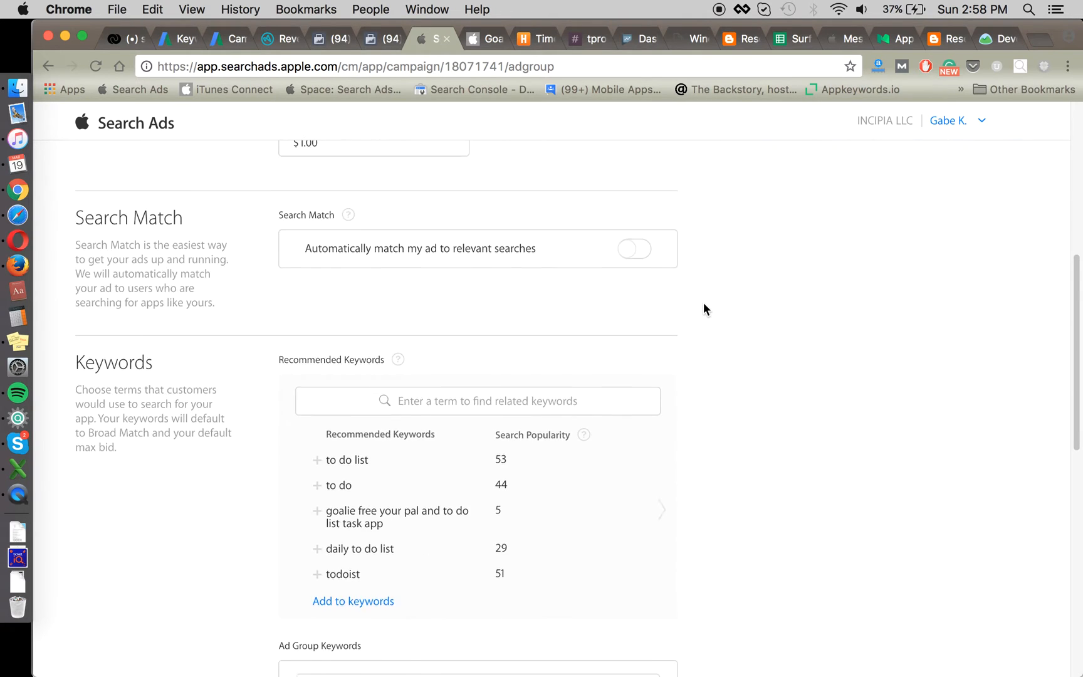
{"action": "scroll", "coordinate": [708, 311], "scroll_direction": "down", "scroll_amount": 1}
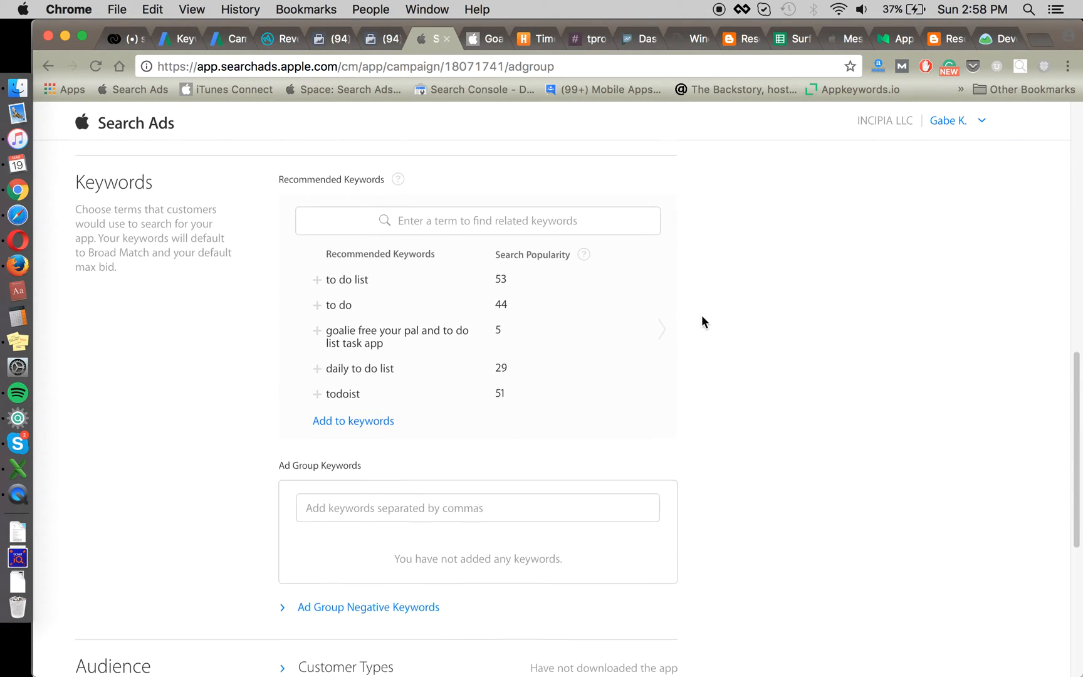
{"action": "scroll", "coordinate": [697, 311], "scroll_direction": "down", "scroll_amount": 1}
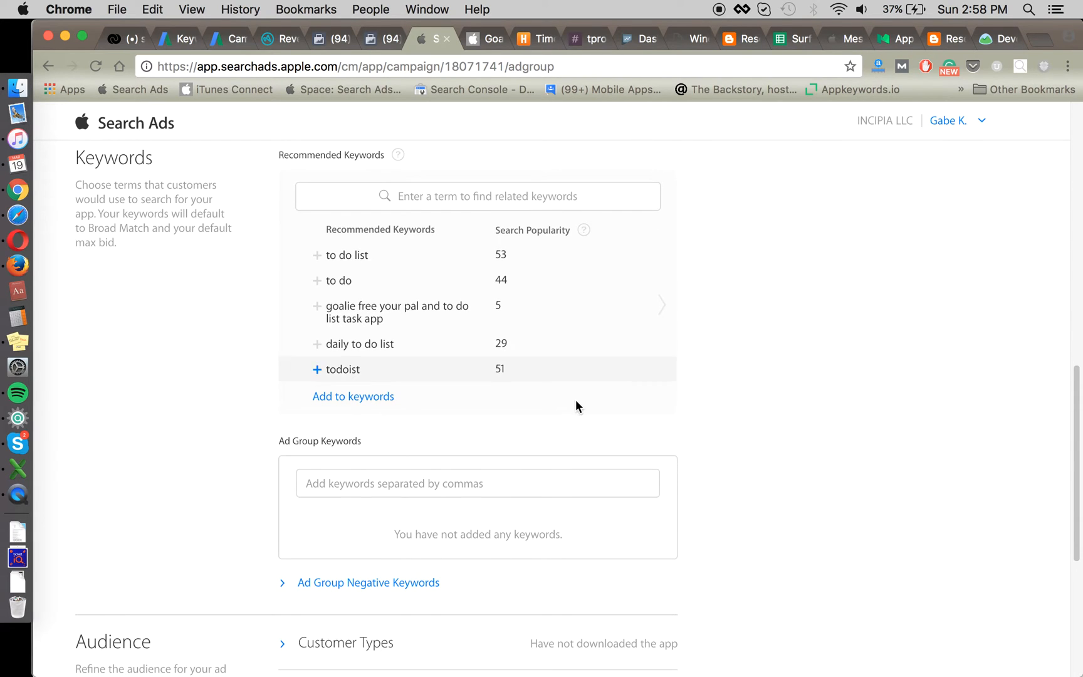
Step: Copy the D15 keyword list into D16, undoing a sheet-wide '[' replacement
{"action": "key", "text": "super+c"}
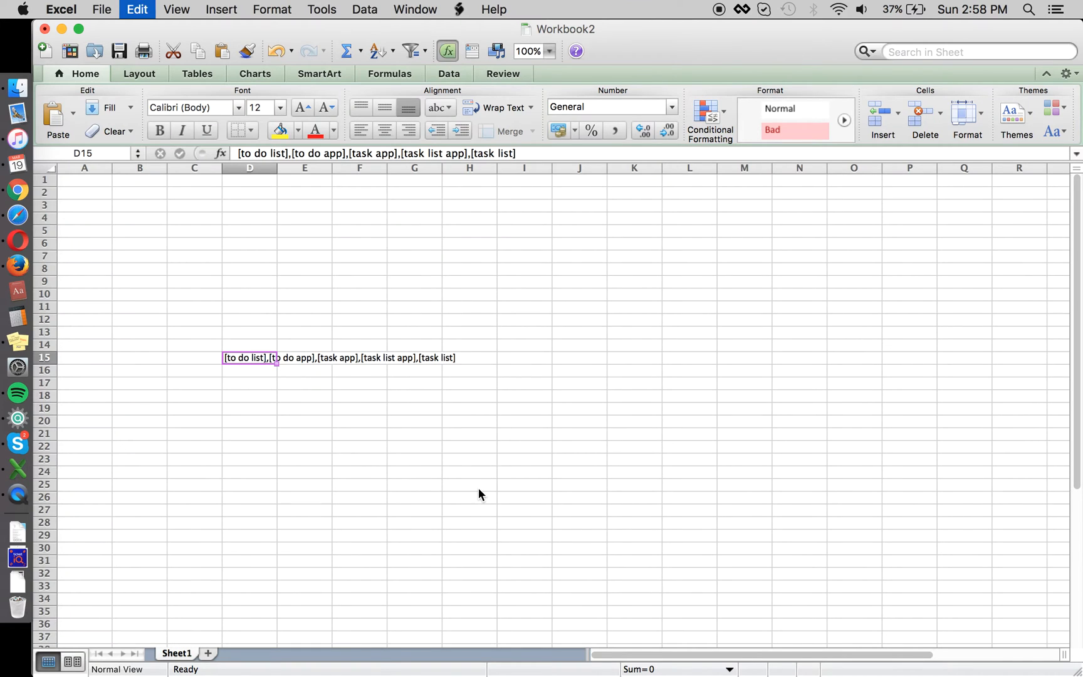
{"action": "key", "text": "Down"}
{"action": "key", "text": "super+v"}
{"action": "key", "text": "super+f"}
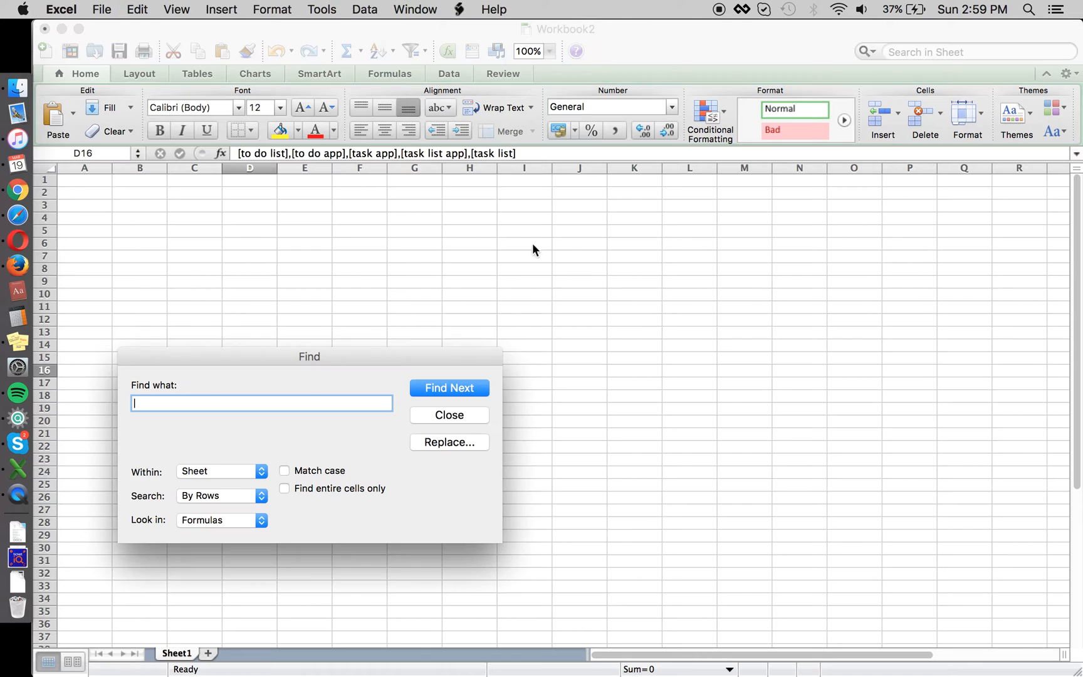
{"action": "left_click", "coordinate": [422, 442]}
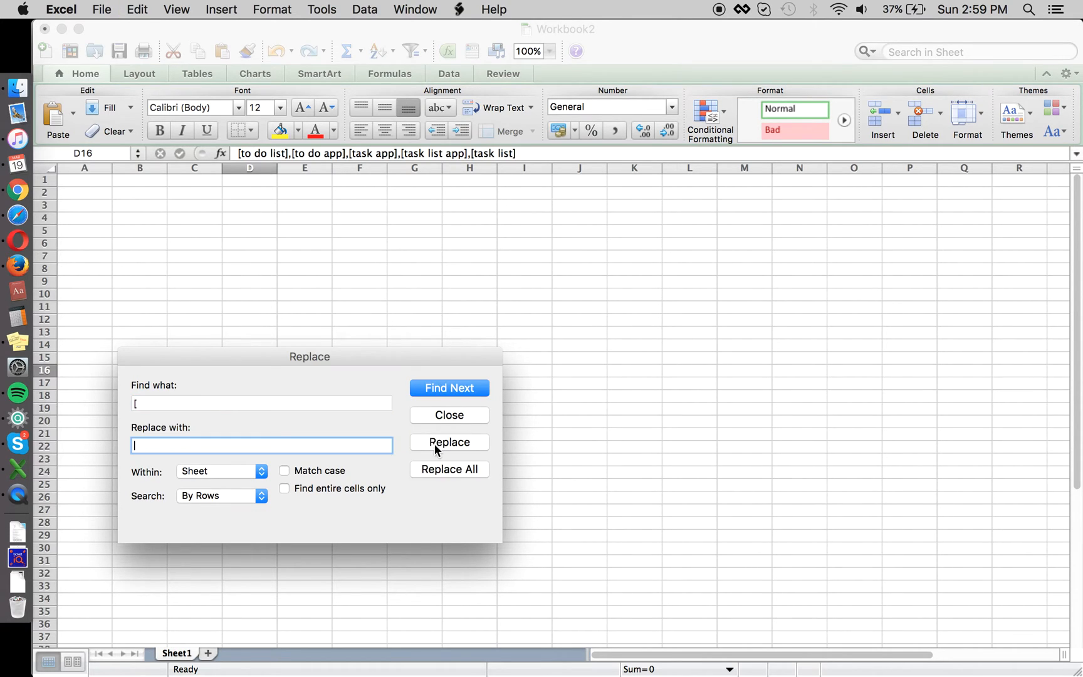
{"action": "left_click", "coordinate": [442, 469]}
{"action": "key", "text": "Return"}
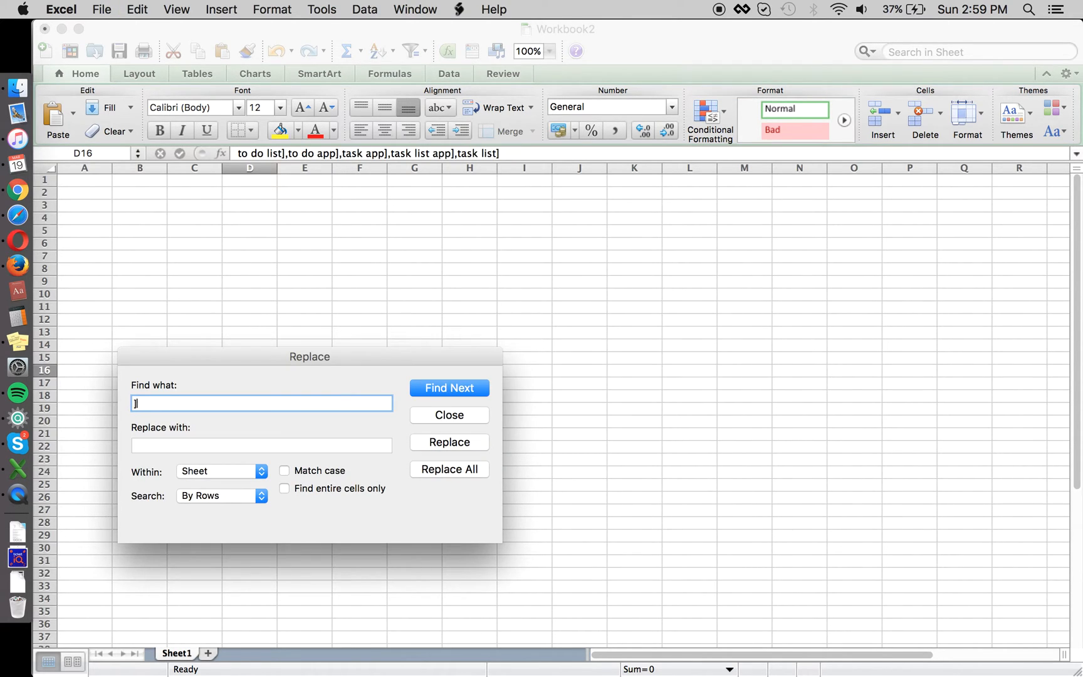
{"action": "key", "text": "Escape"}
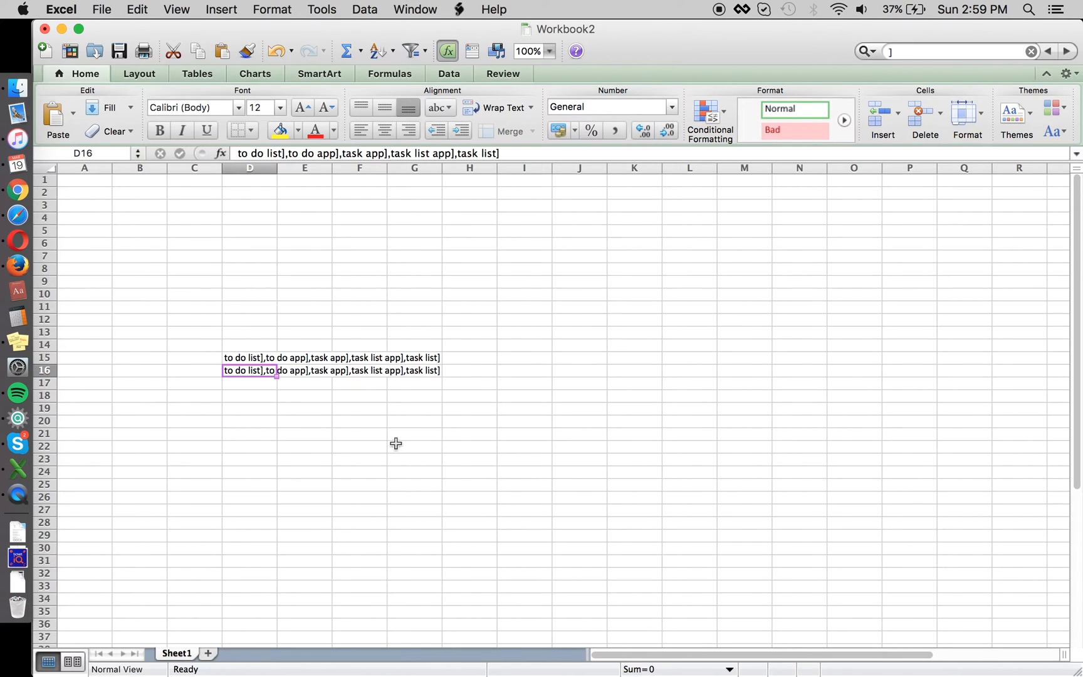
{"action": "key", "text": "super+z"}
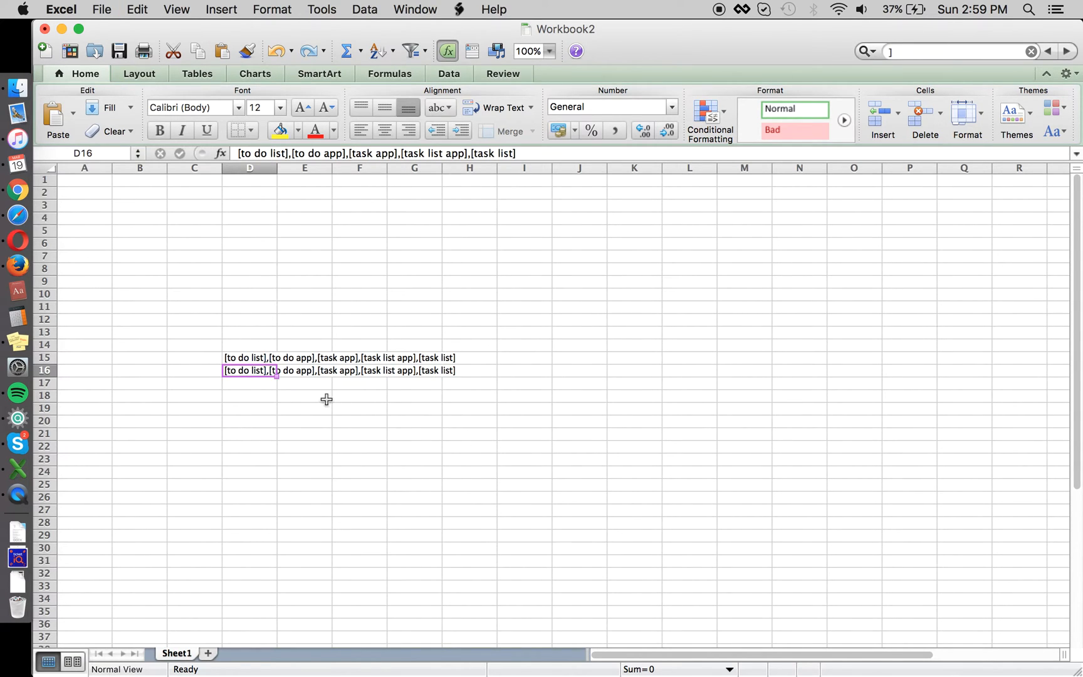
Step: Paste the D16 keyword list into cell A1 of a new Sheet2
{"action": "key", "text": "super+c"}
{"action": "left_click", "coordinate": [208, 654]}
{"action": "key", "text": "super+v"}
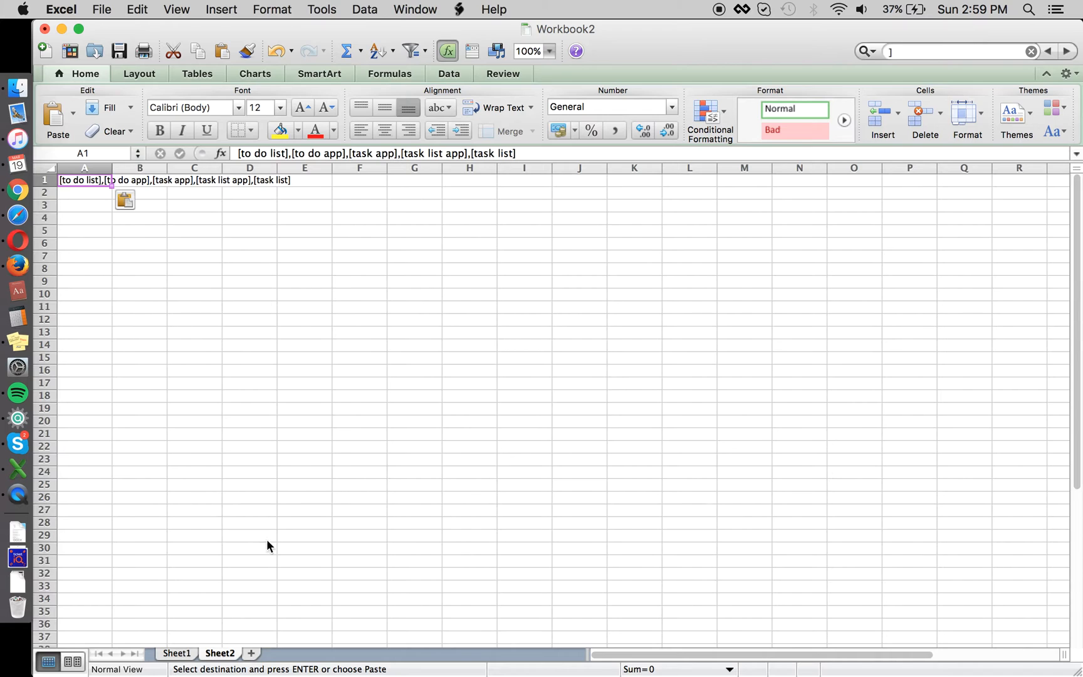
Step: Remove every ']' from the Sheet2 keyword list with Replace All
{"action": "key", "text": "super+f"}
{"action": "left_click", "coordinate": [455, 447]}
{"action": "left_click", "coordinate": [461, 469]}
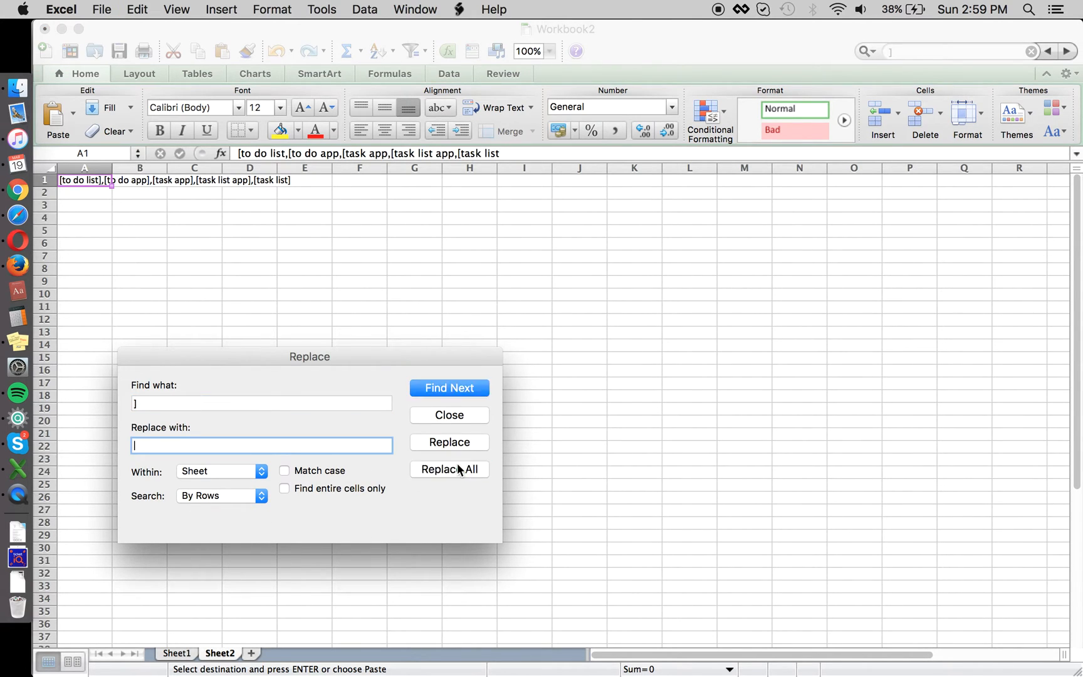
{"action": "left_click", "coordinate": [345, 395]}
{"action": "left_click", "coordinate": [346, 401]}
{"action": "key", "text": "BackSpace"}
{"action": "type", "text": "]"}
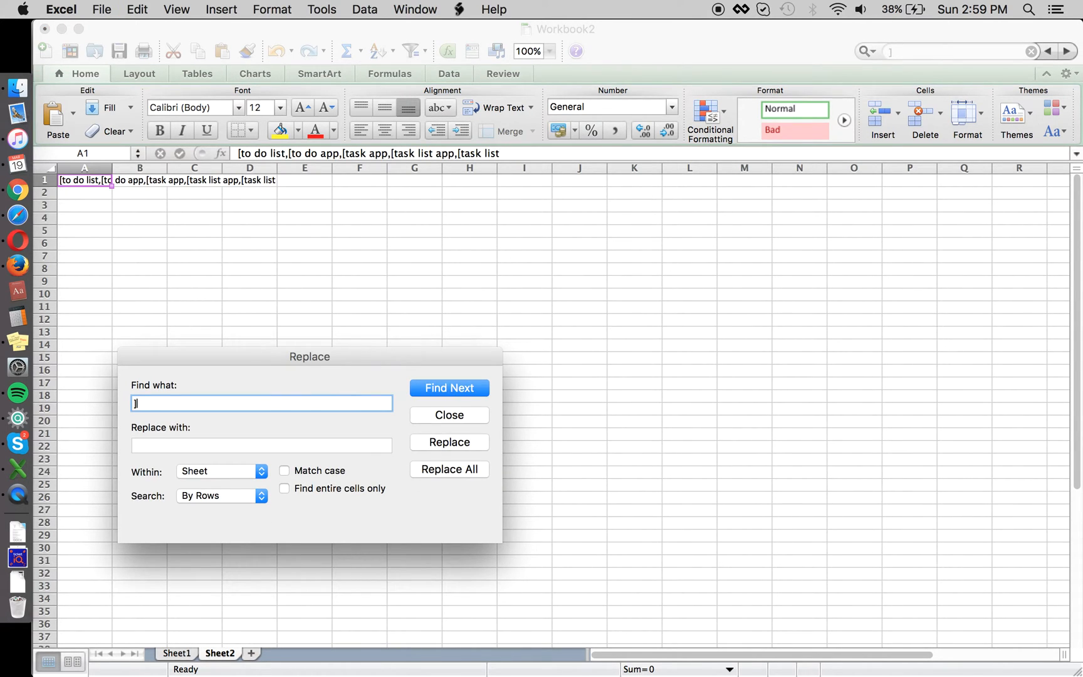
{"action": "left_click", "coordinate": [460, 469]}
{"action": "key", "text": "Escape"}
{"action": "key", "text": "Escape"}
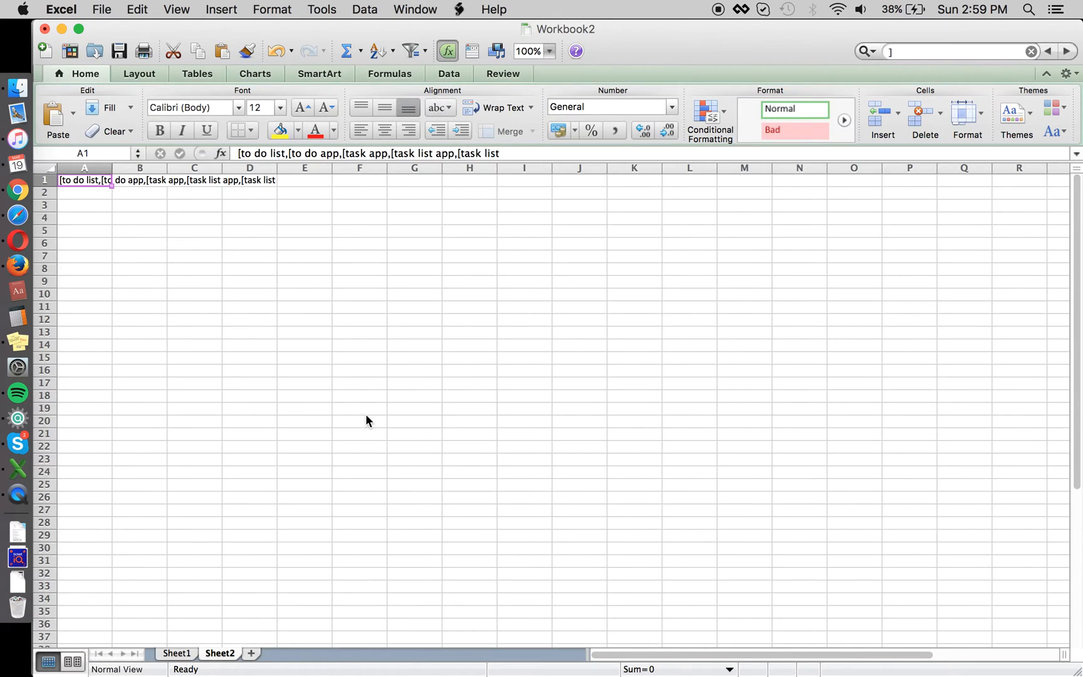
Step: Remove every '[' from the list and copy the cleaned keywords in A1
{"action": "key", "text": "super+f"}
{"action": "type", "text": "["}
{"action": "key", "text": "BackSpace"}
{"action": "key", "text": "BackSpace"}
{"action": "type", "text": "["}
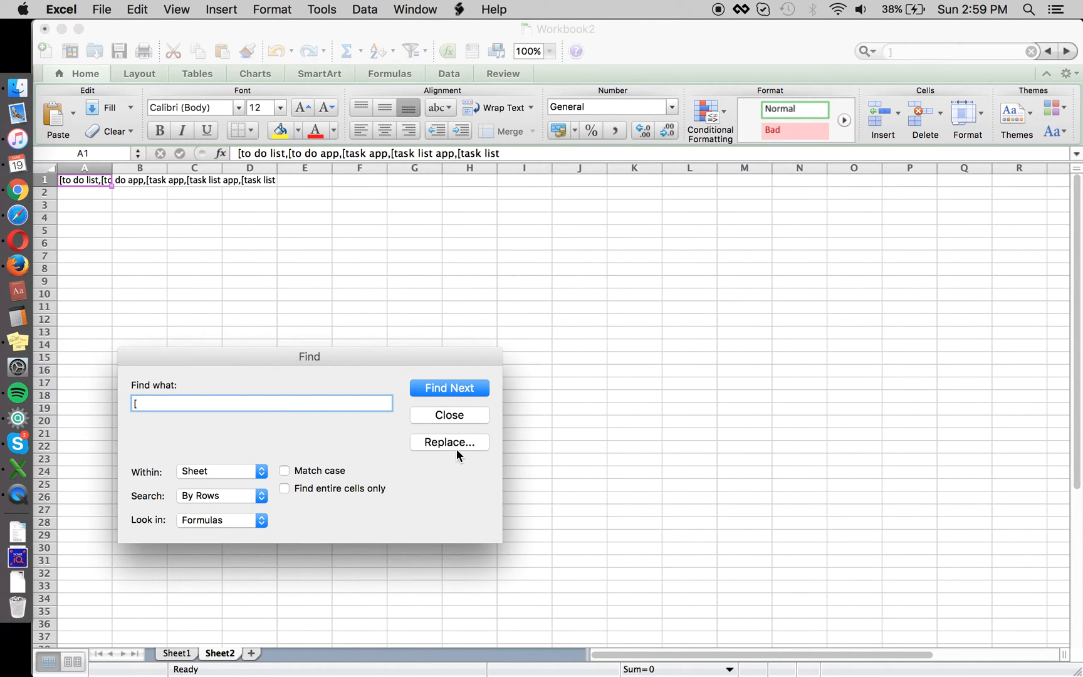
{"action": "left_click", "coordinate": [455, 448]}
{"action": "left_click", "coordinate": [451, 469]}
{"action": "key", "text": "Escape"}
{"action": "key", "text": "Escape"}
{"action": "key", "text": "super+c"}
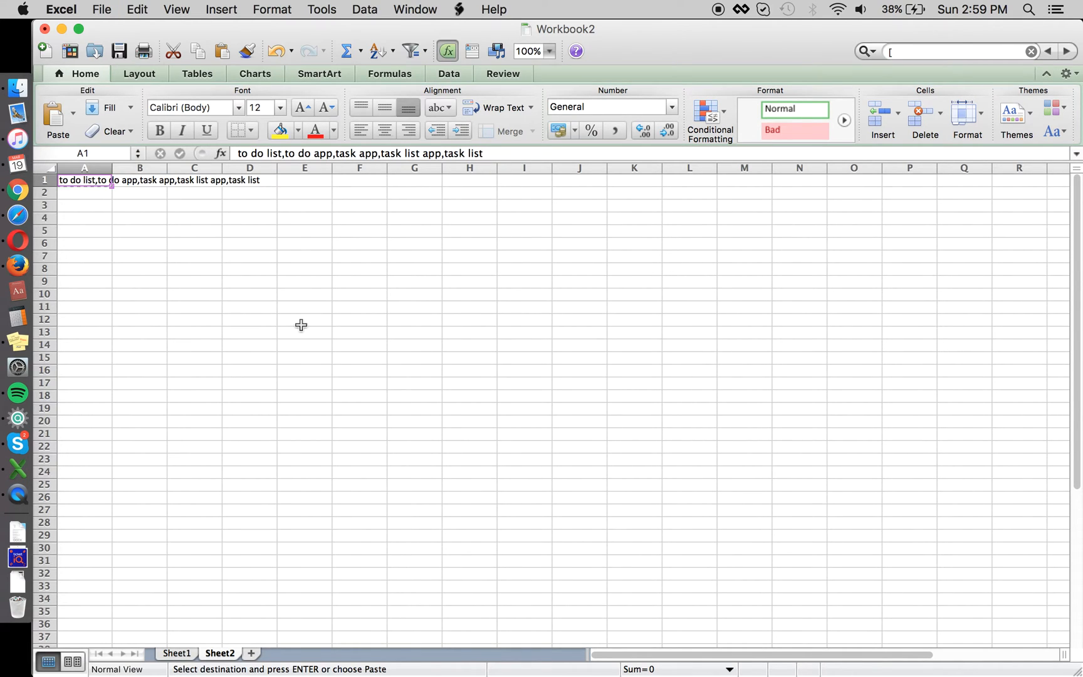
{"action": "key", "text": "super+Tab"}
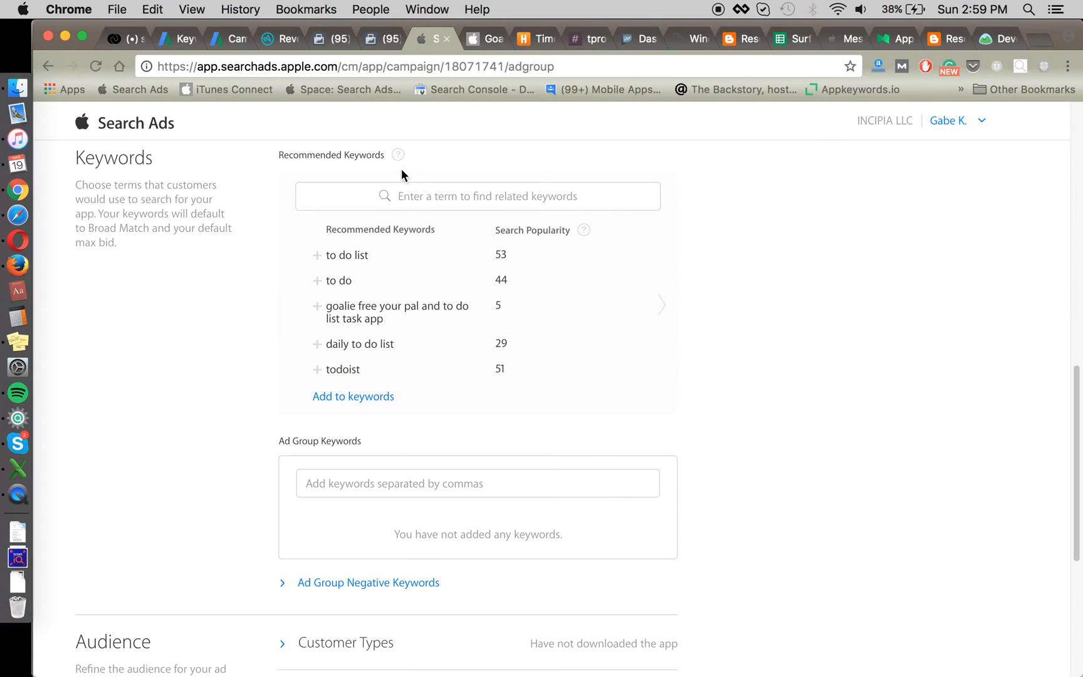
Step: Add the five unbracketed to-do and task keywords to the ad group's keywords
{"action": "left_click", "coordinate": [418, 484]}
{"action": "key", "text": "super+v"}
{"action": "key", "text": "Return"}
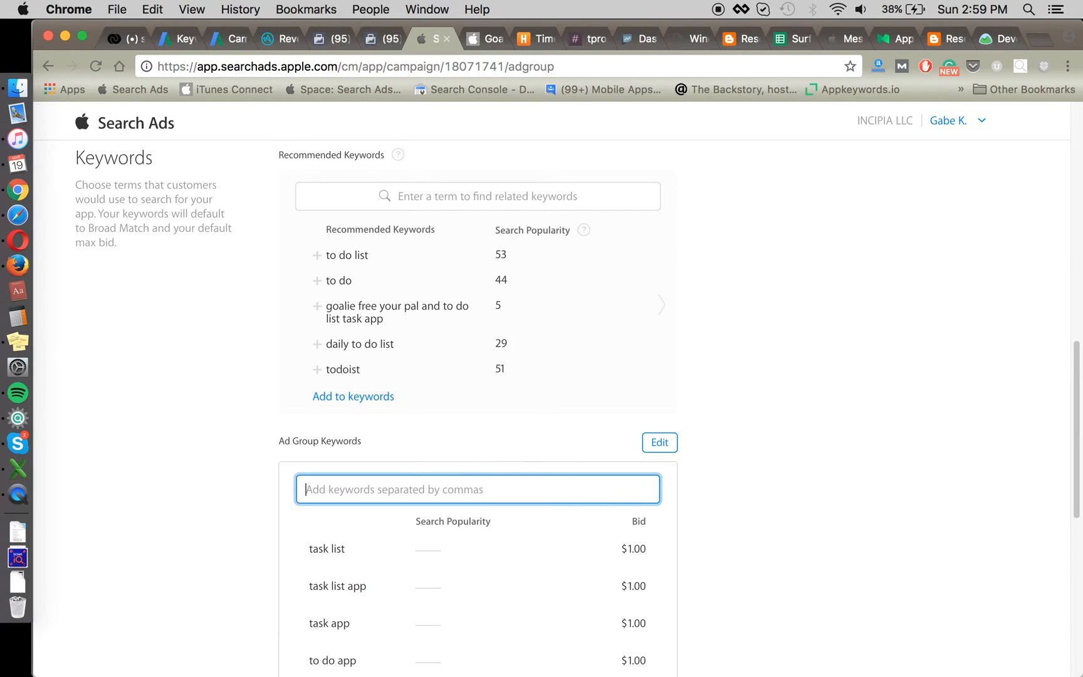
{"action": "scroll", "coordinate": [188, 437], "scroll_direction": "down", "scroll_amount": 5}
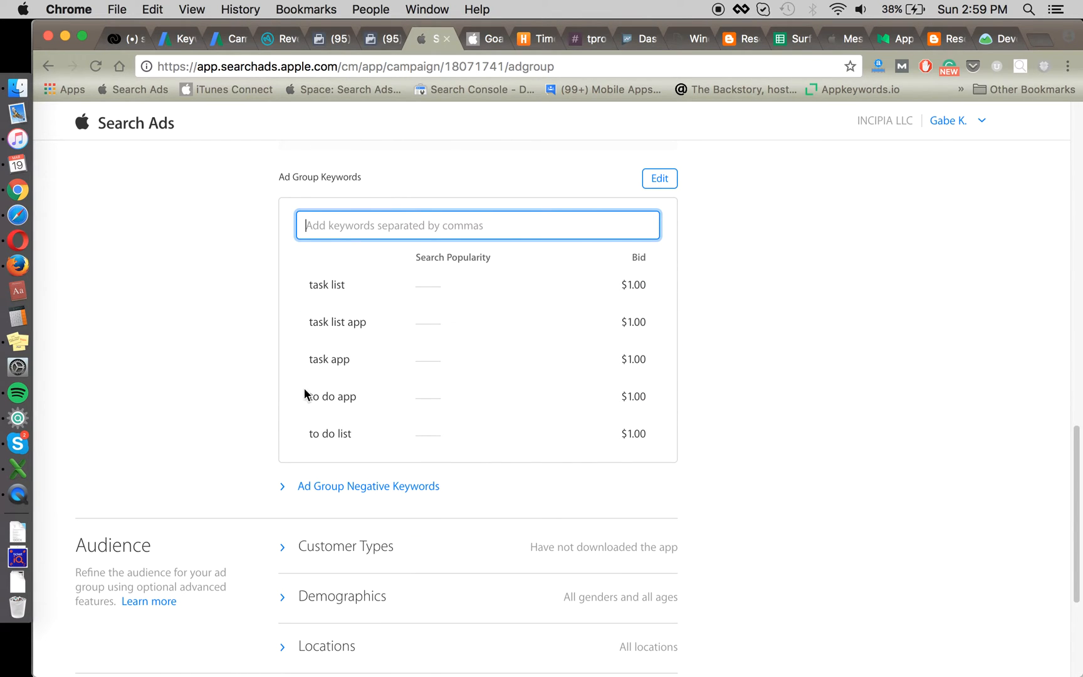
{"action": "scroll", "coordinate": [638, 467], "scroll_direction": "down", "scroll_amount": 2}
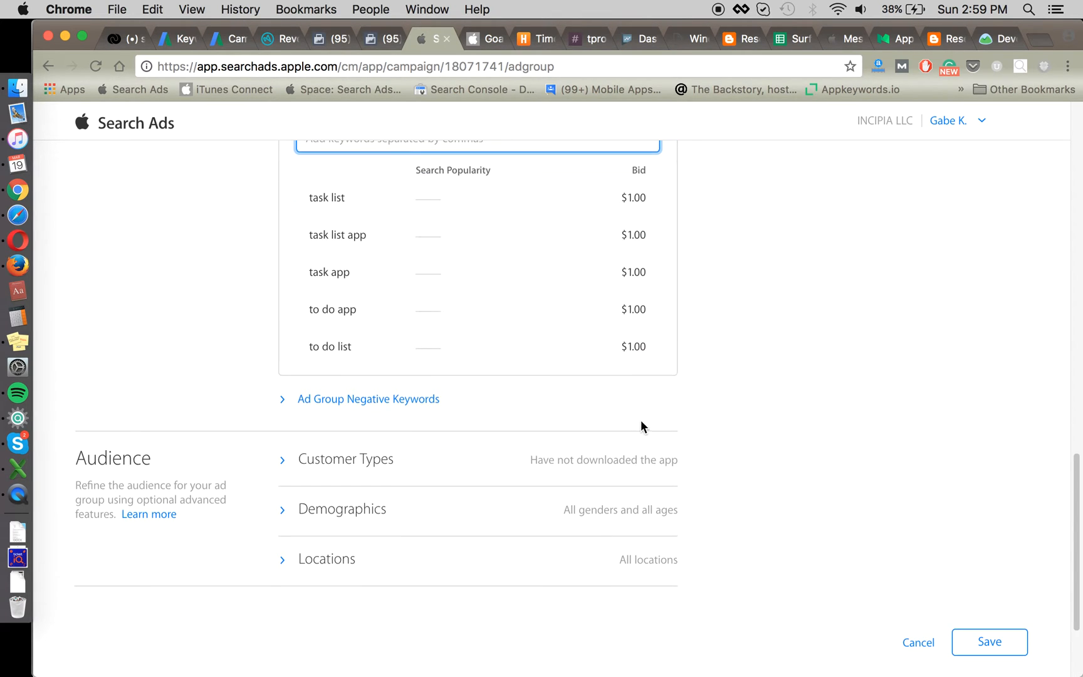
Step: Add the same five keywords, bracketed, as exact-match ad group negative keywords
{"action": "left_click", "coordinate": [398, 403]}
{"action": "key", "text": "super+Tab"}
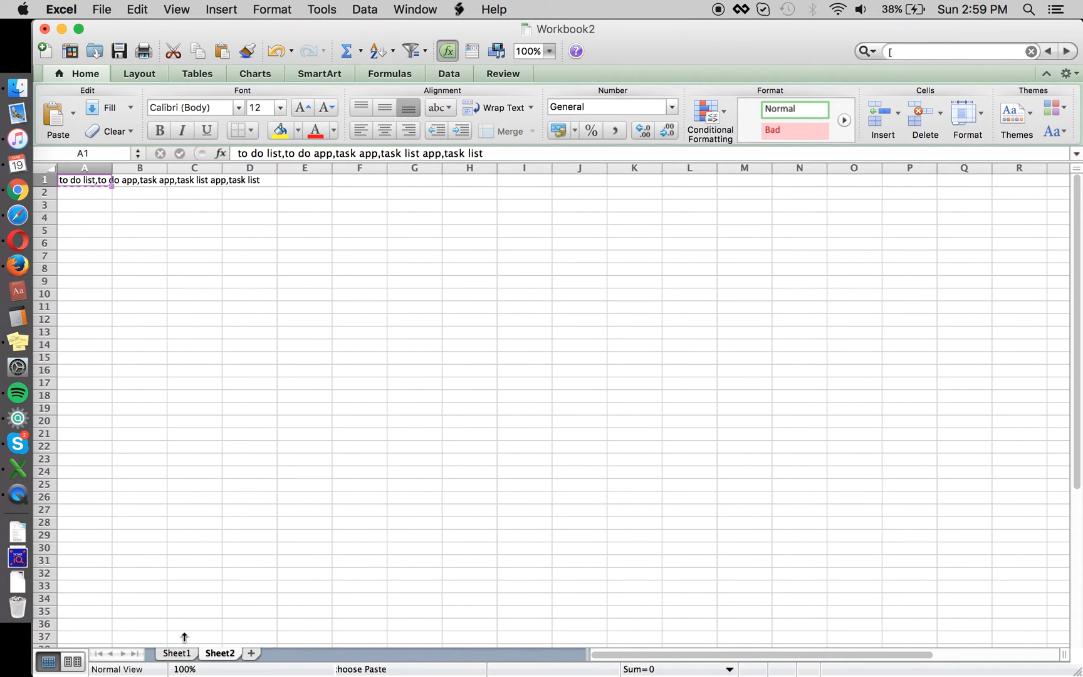
{"action": "left_click", "coordinate": [177, 653]}
{"action": "key", "text": "super+Tab"}
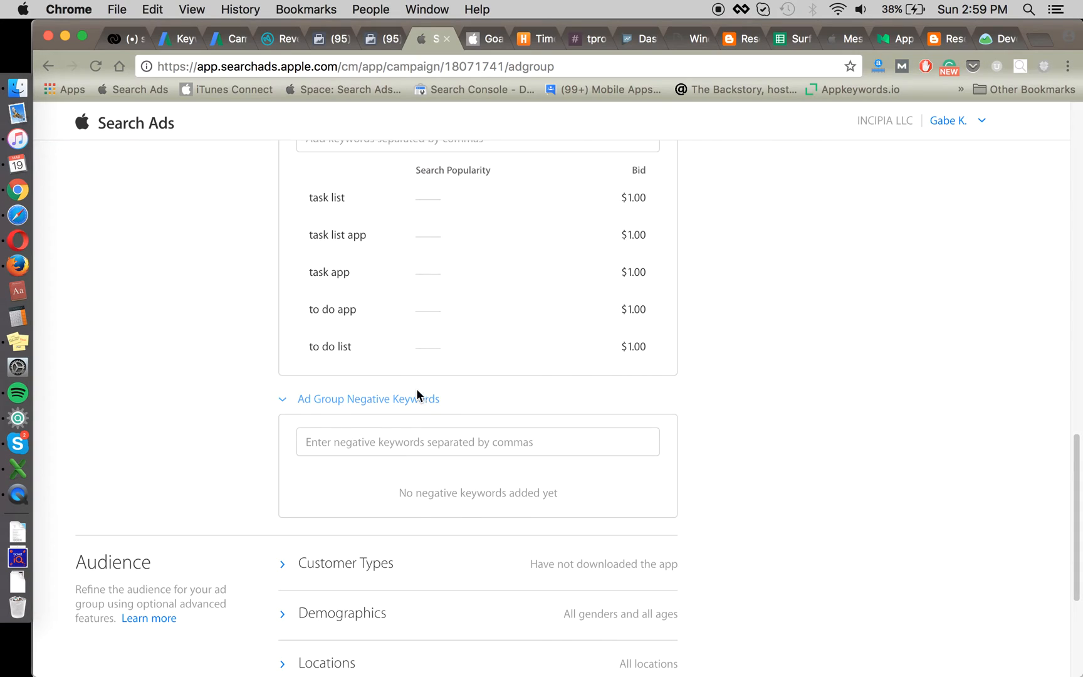
{"action": "left_click", "coordinate": [401, 435]}
{"action": "key", "text": "super+v"}
{"action": "key", "text": "Return"}
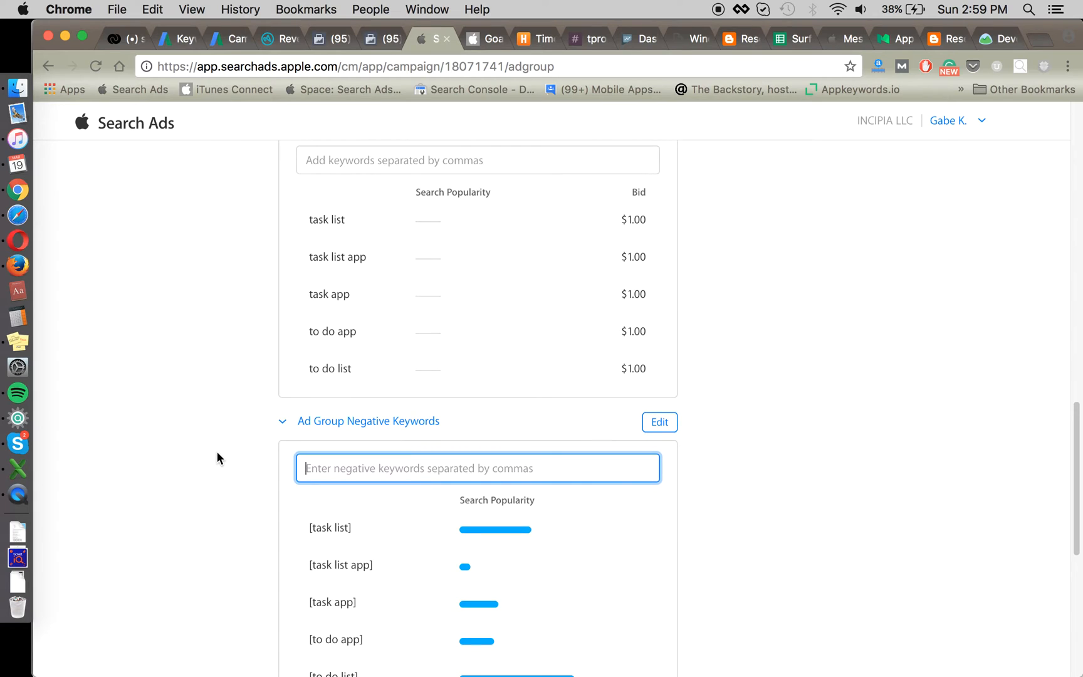
{"action": "scroll", "coordinate": [288, 508], "scroll_direction": "down", "scroll_amount": 1}
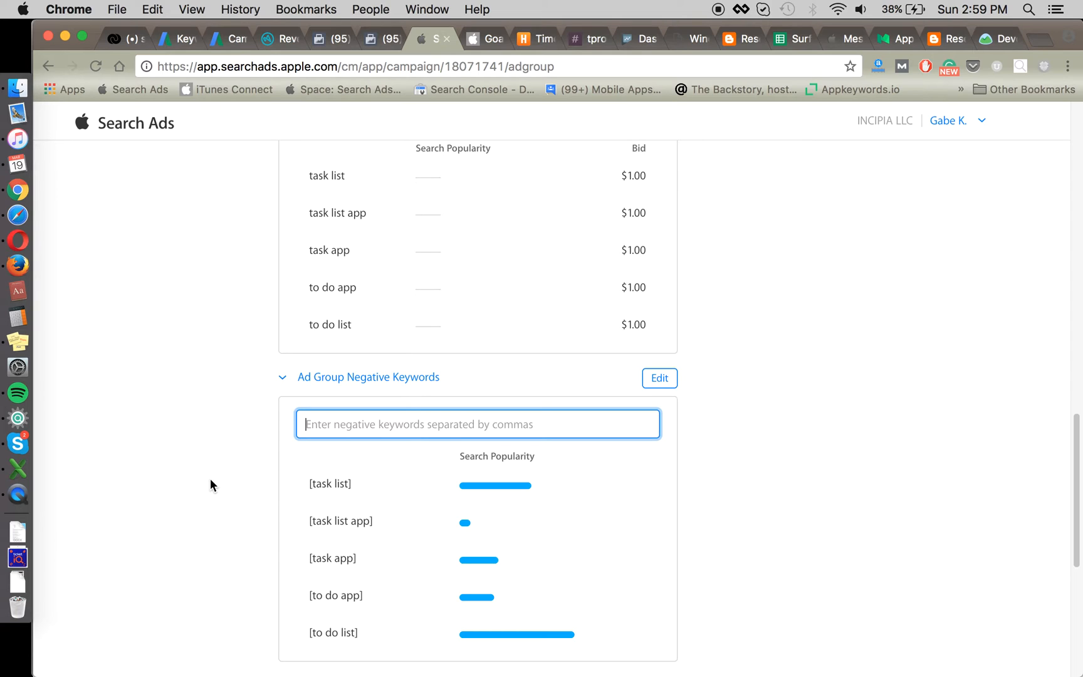
Step: Review the Non-Brand Broad form, then save it with five keywords and five exact-match negatives
{"action": "mouse_move", "coordinate": [317, 499]}
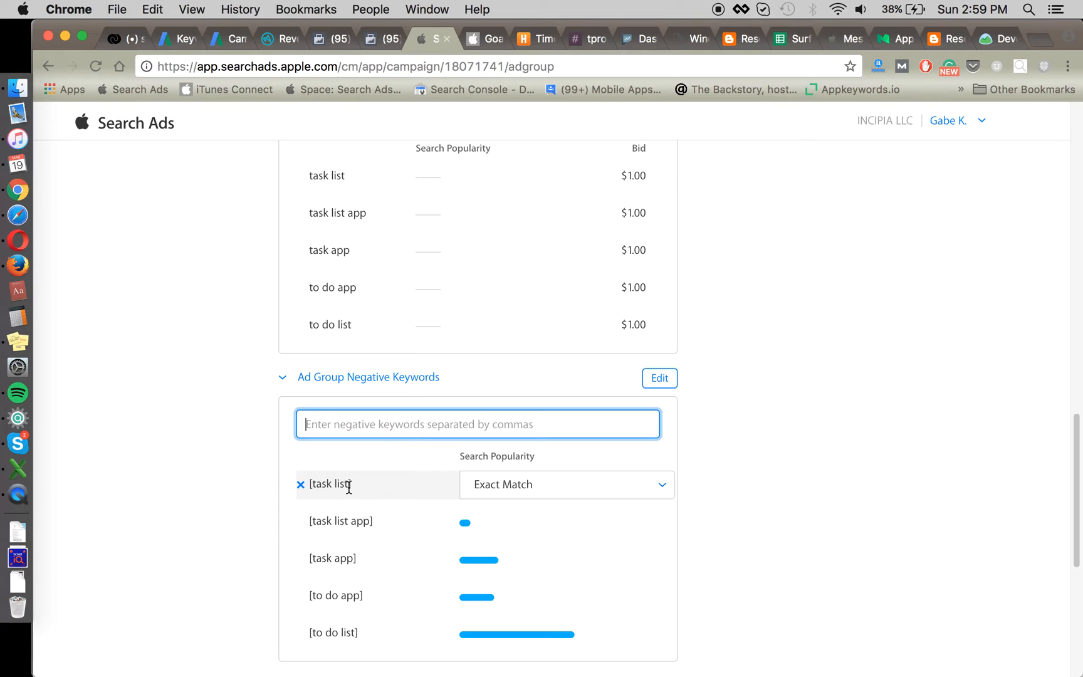
{"action": "mouse_move", "coordinate": [324, 257]}
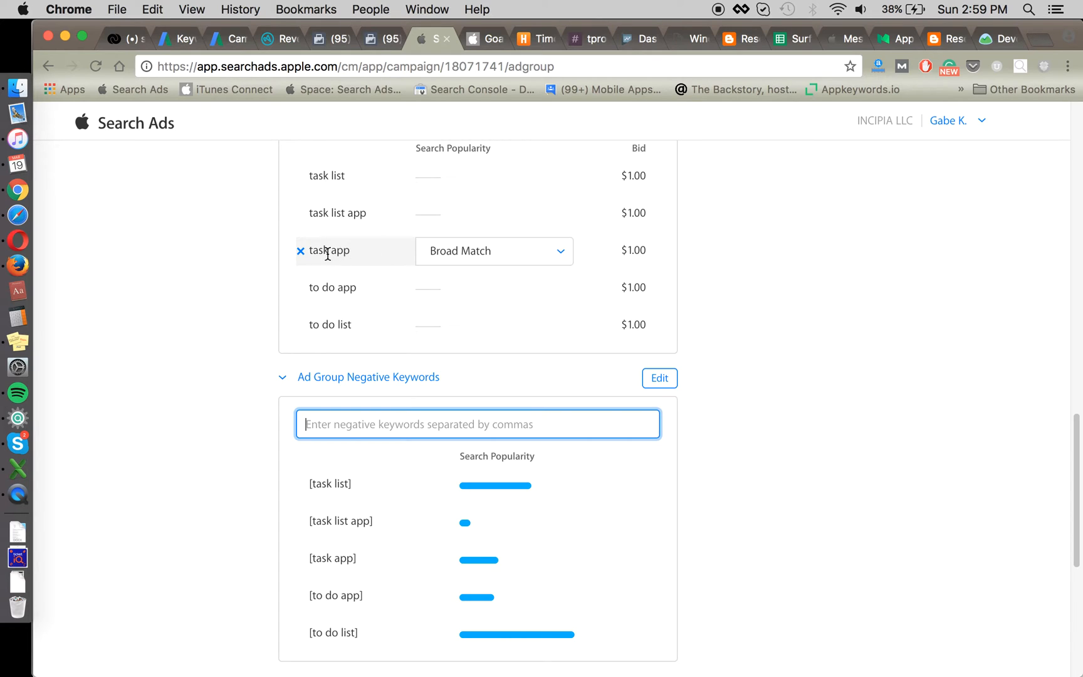
{"action": "mouse_move", "coordinate": [351, 215]}
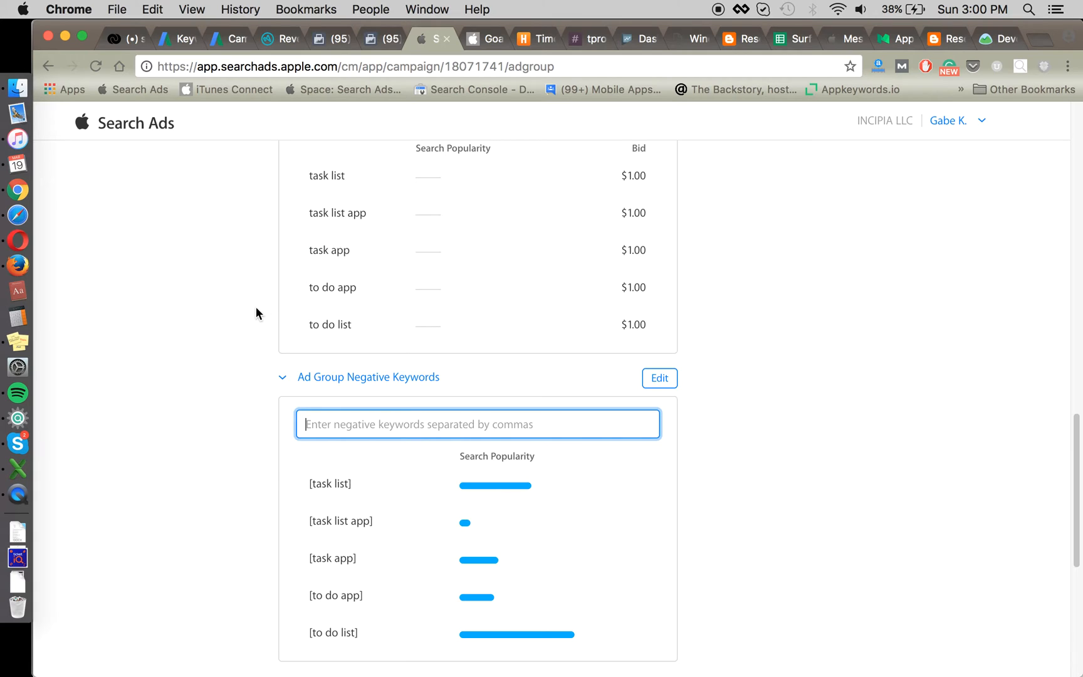
{"action": "scroll", "coordinate": [256, 307], "scroll_direction": "down", "scroll_amount": 2}
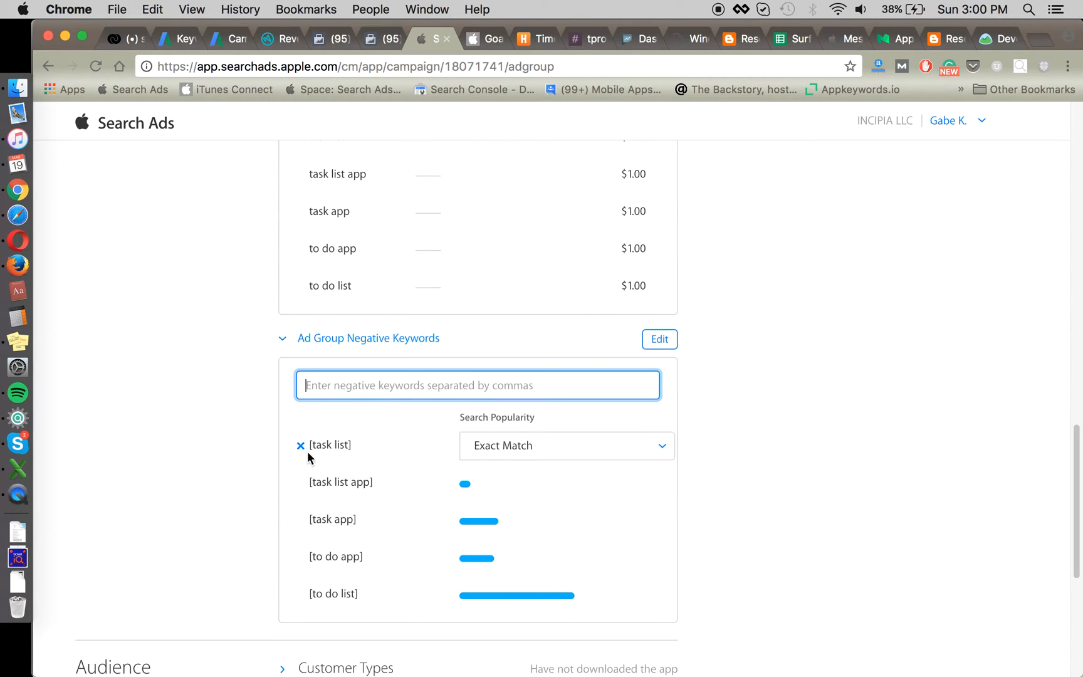
{"action": "scroll", "coordinate": [232, 442], "scroll_direction": "up", "scroll_amount": 2}
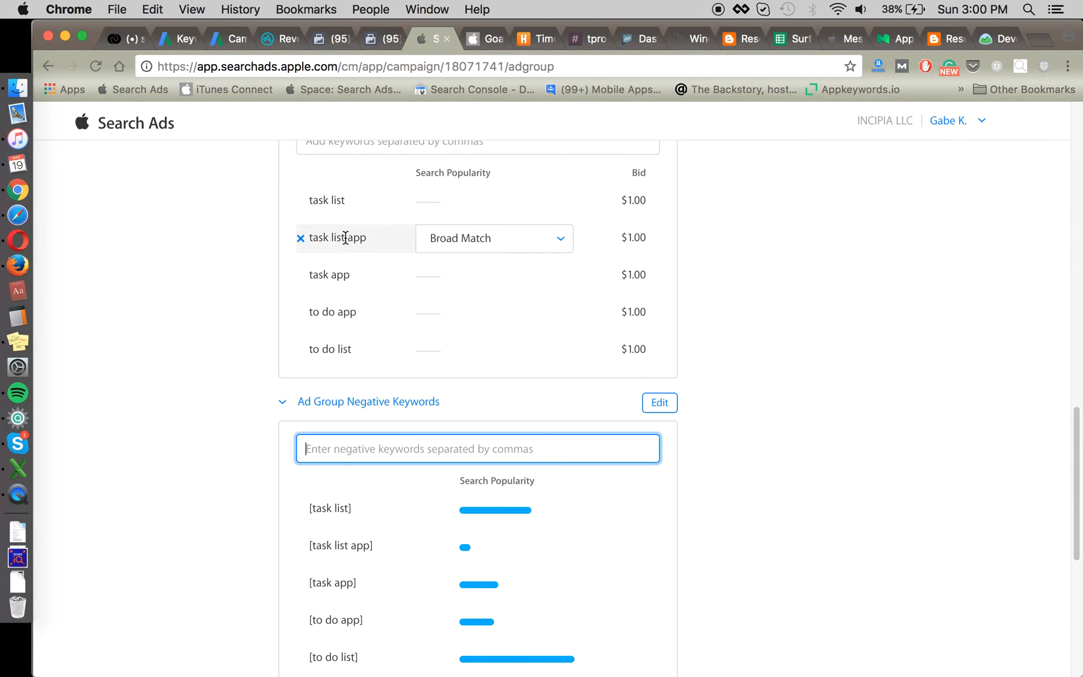
{"action": "mouse_move", "coordinate": [317, 233]}
{"action": "scroll", "coordinate": [232, 318], "scroll_direction": "up", "scroll_amount": 2}
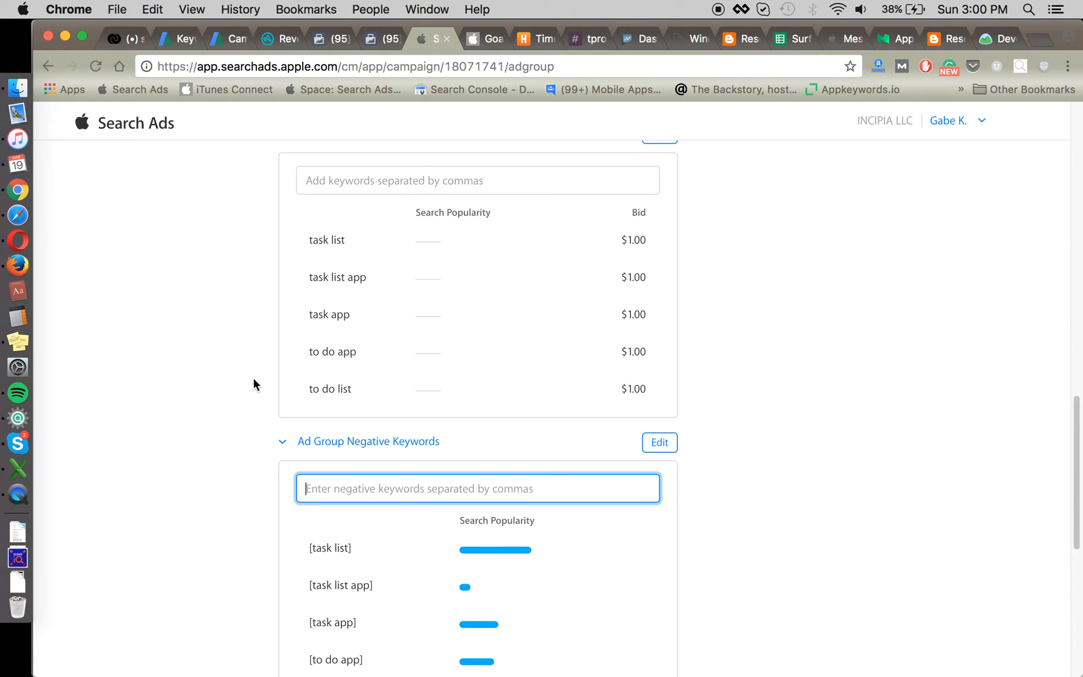
{"action": "mouse_move", "coordinate": [335, 391]}
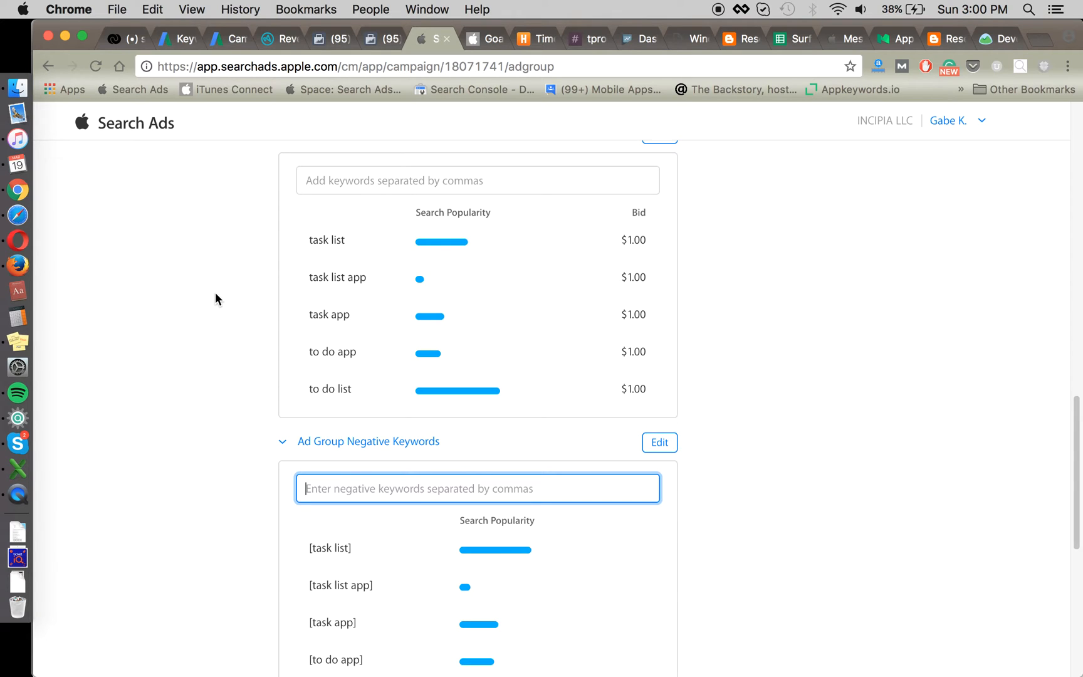
{"action": "scroll", "coordinate": [198, 307], "scroll_direction": "down", "scroll_amount": 3}
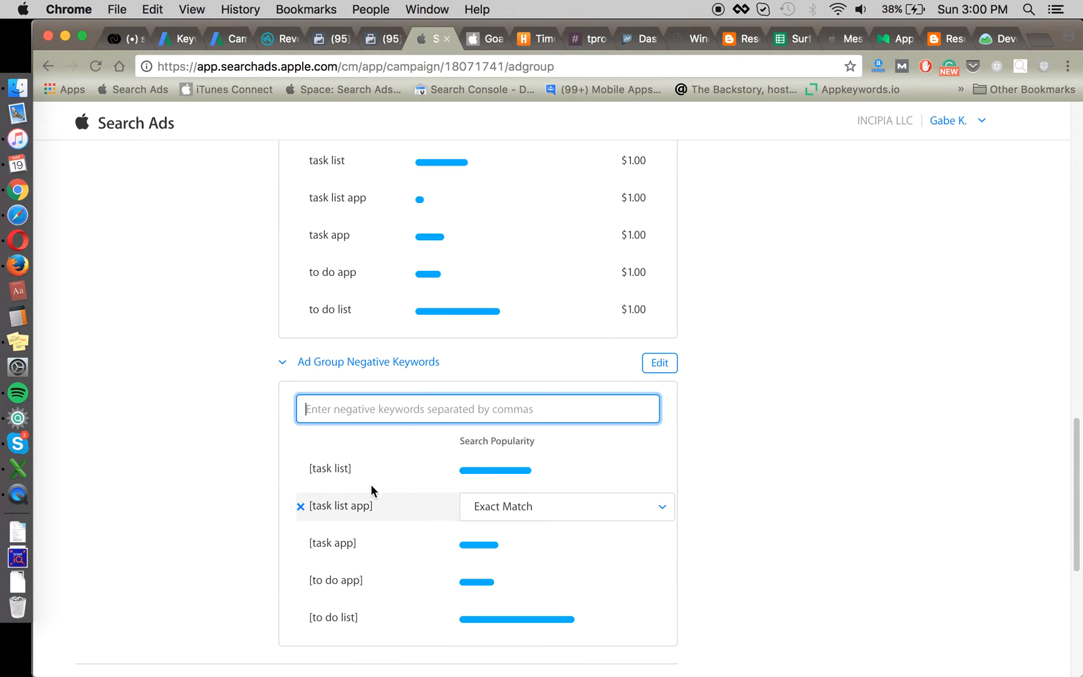
{"action": "scroll", "coordinate": [375, 501], "scroll_direction": "down", "scroll_amount": 1}
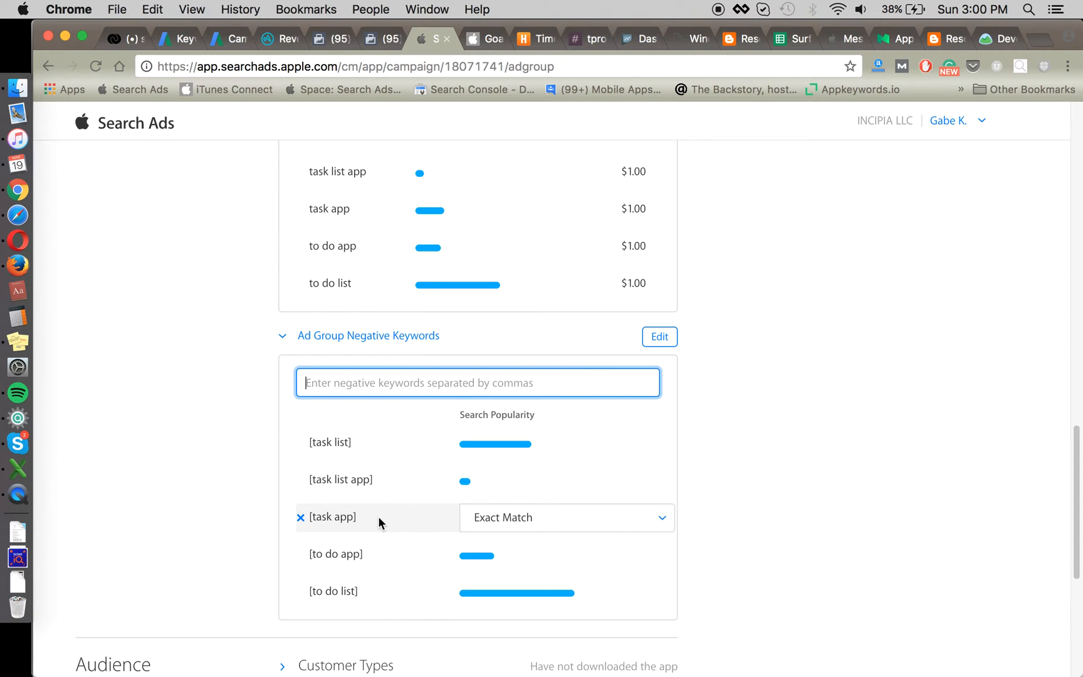
{"action": "scroll", "coordinate": [215, 501], "scroll_direction": "down", "scroll_amount": 8}
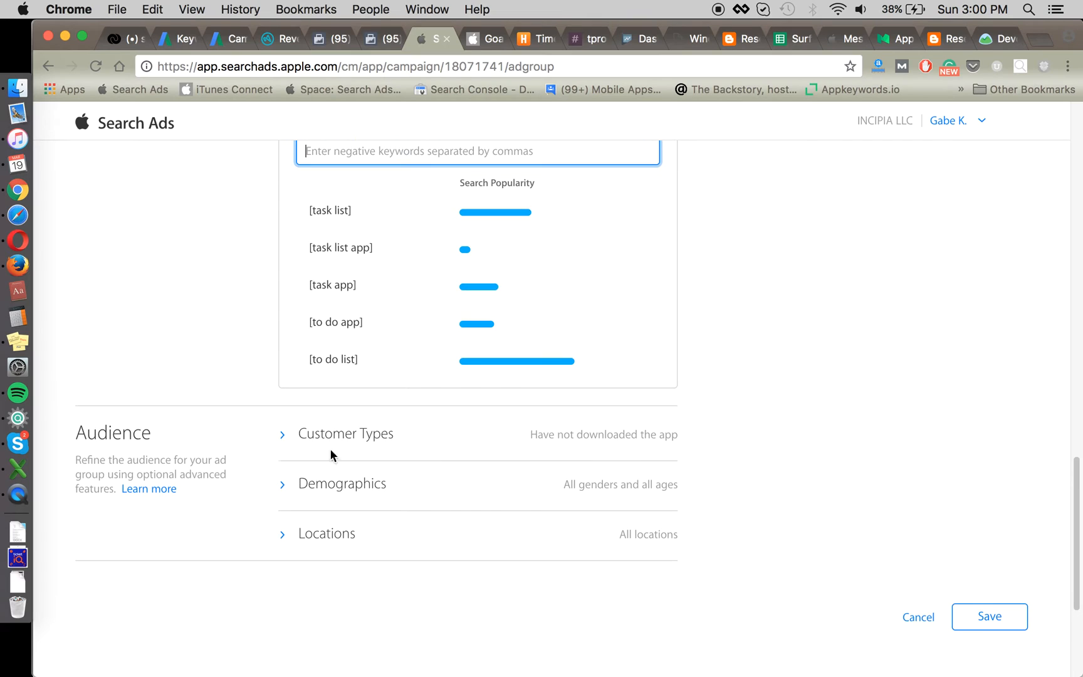
{"action": "left_click", "coordinate": [973, 617]}
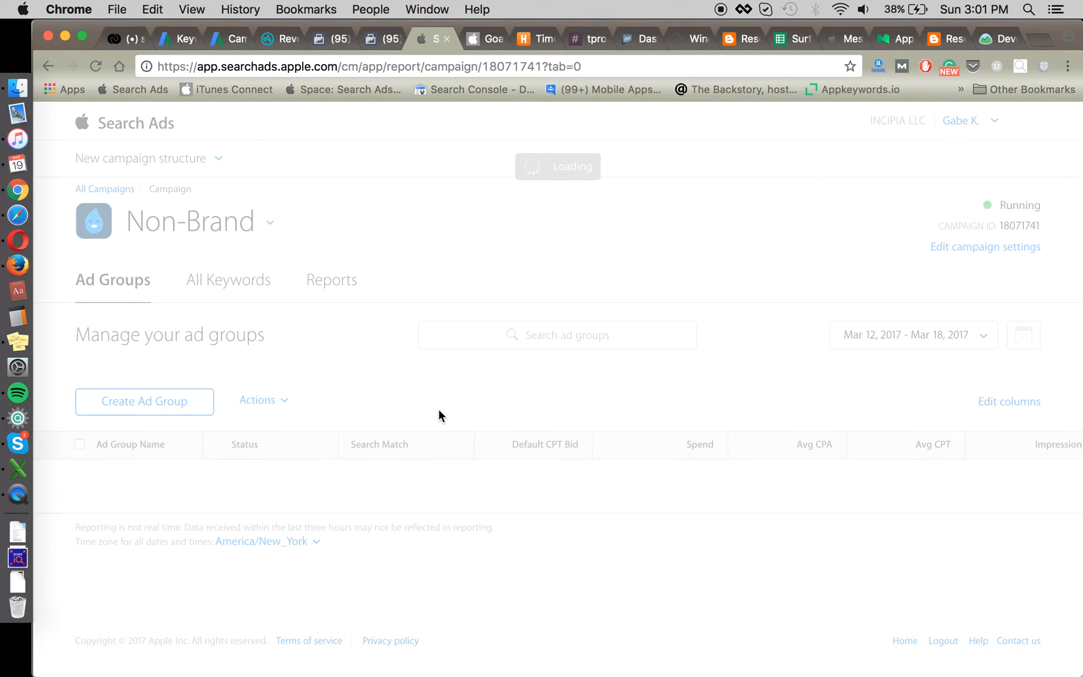
Step: Search the campaign switcher for 'search' to reach the Search Match campaign
{"action": "scroll", "coordinate": [412, 429], "scroll_direction": "down", "scroll_amount": 2}
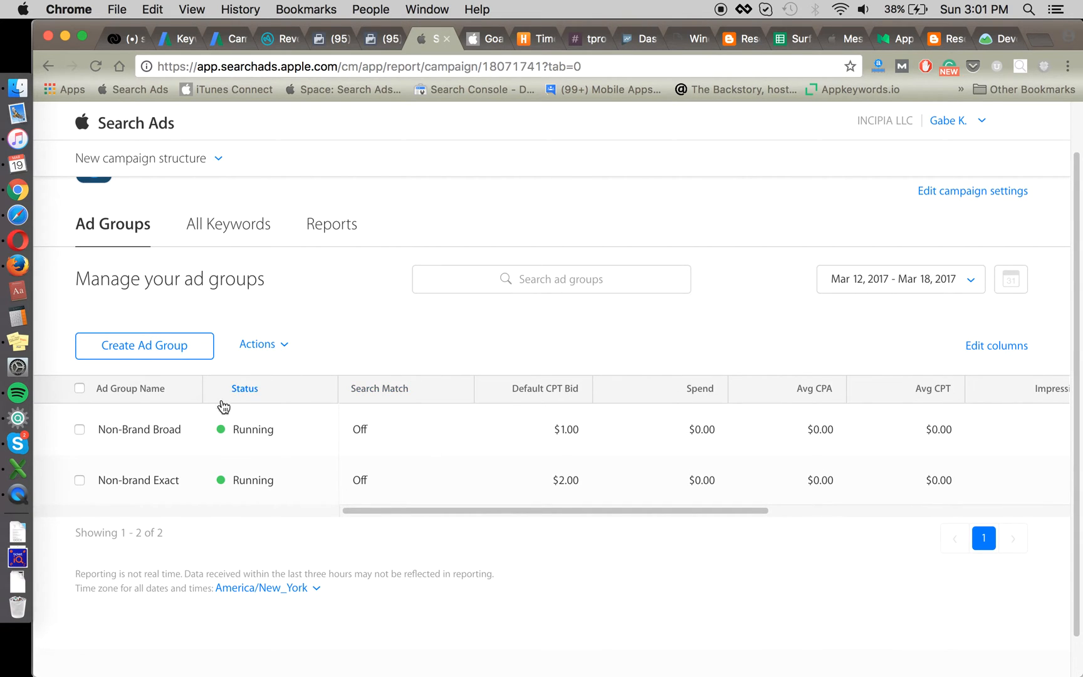
{"action": "scroll", "coordinate": [314, 320], "scroll_direction": "up", "scroll_amount": 2}
{"action": "left_click", "coordinate": [174, 223]}
{"action": "type", "text": "search"}
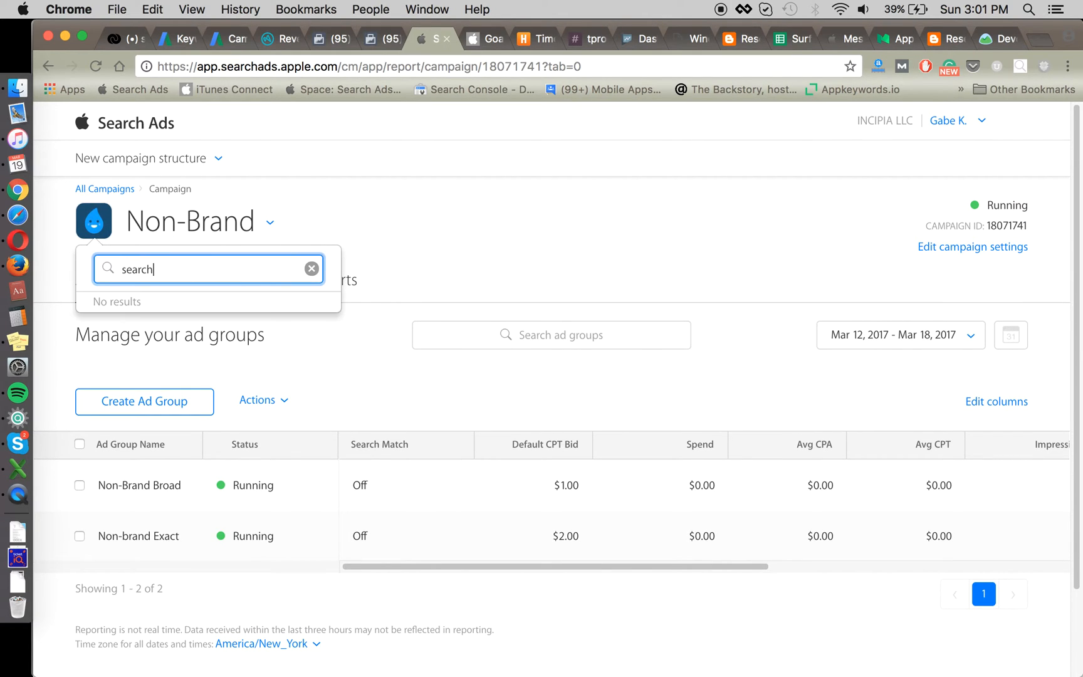
Step: Copy the unbracketed comma-separated keyword list from Sheet2 cell A1 in Excel
{"action": "key", "text": "super+Tab"}
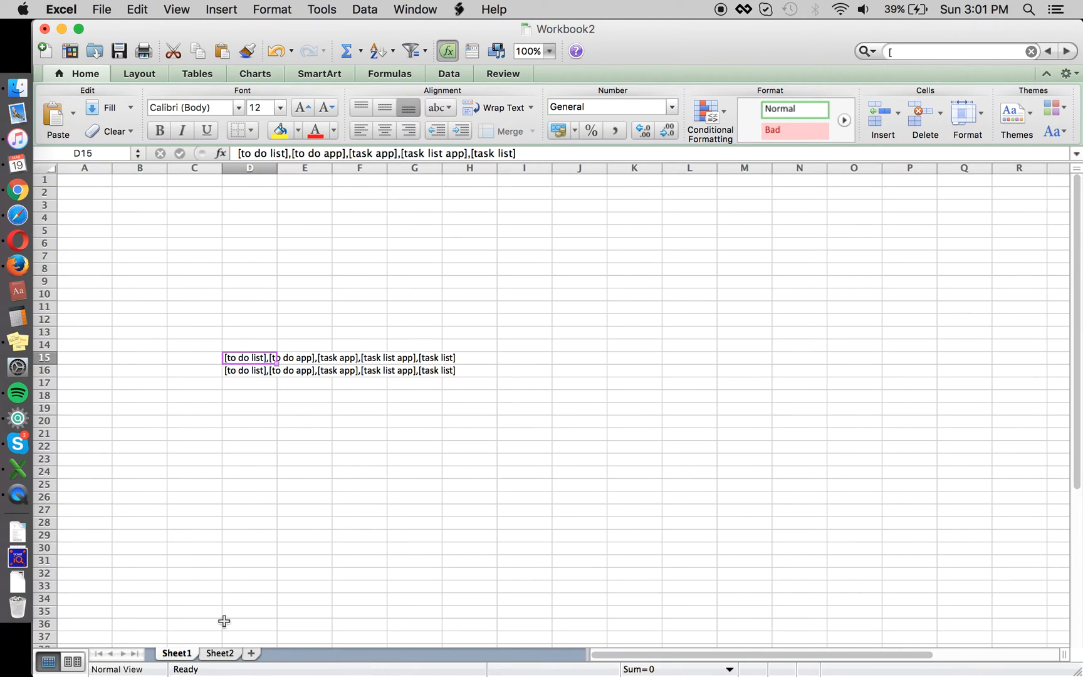
{"action": "left_click", "coordinate": [226, 655]}
{"action": "key", "text": "super+c"}
{"action": "key", "text": "super+Tab"}
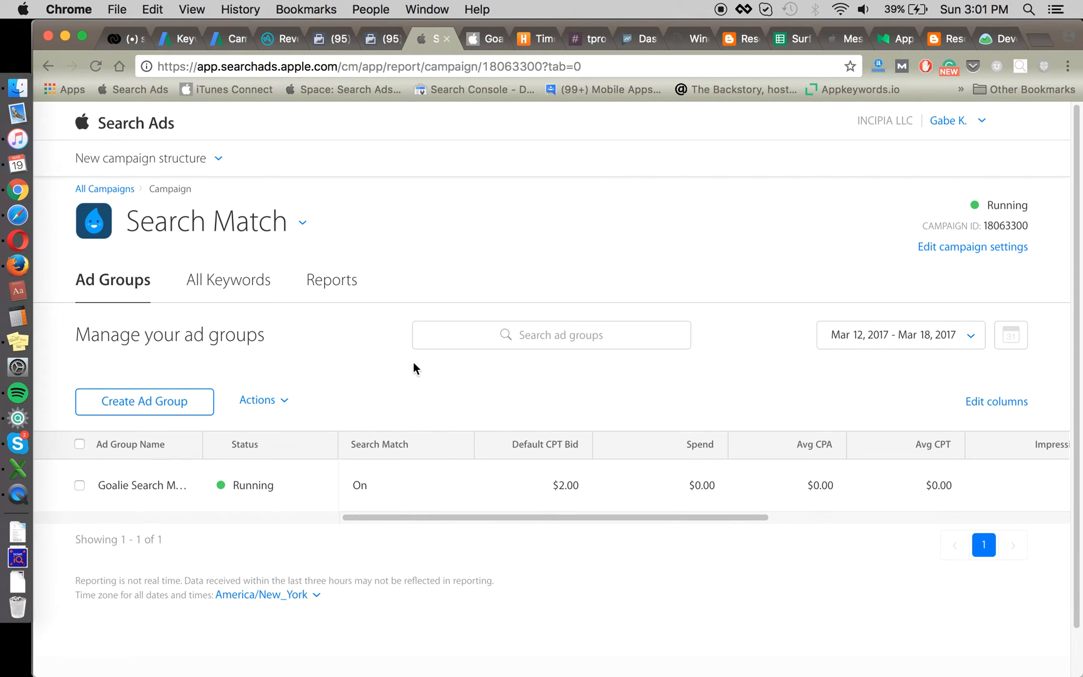
Step: Show the Search Match campaign's All Keywords view and its Negative Keywords list
{"action": "left_click", "coordinate": [242, 279]}
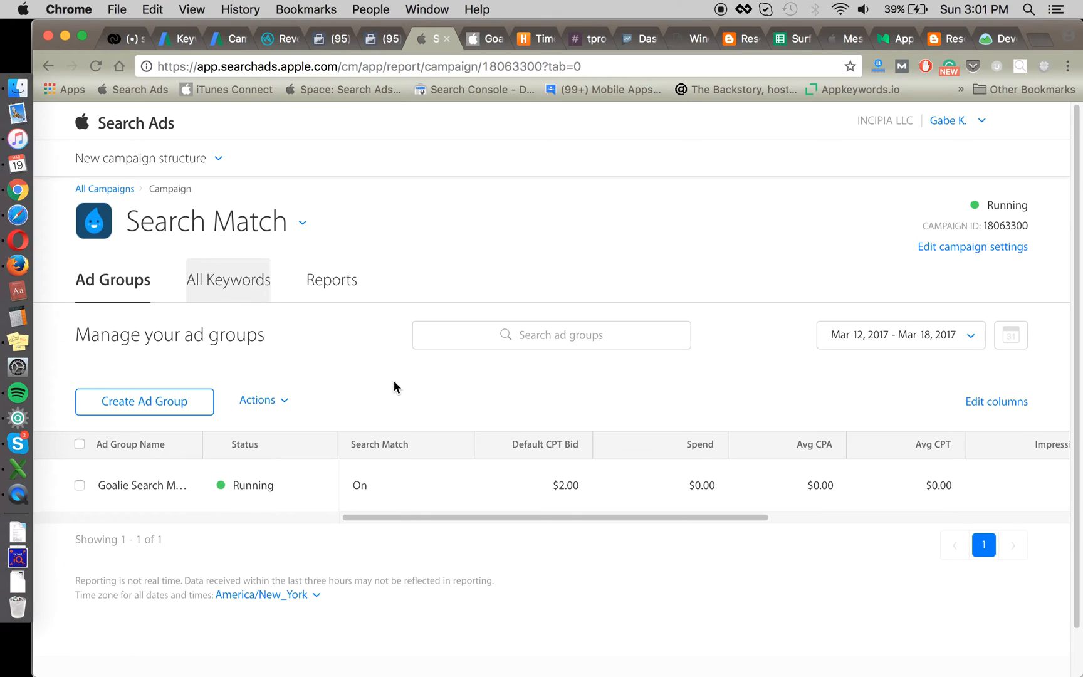
{"action": "left_click", "coordinate": [245, 282]}
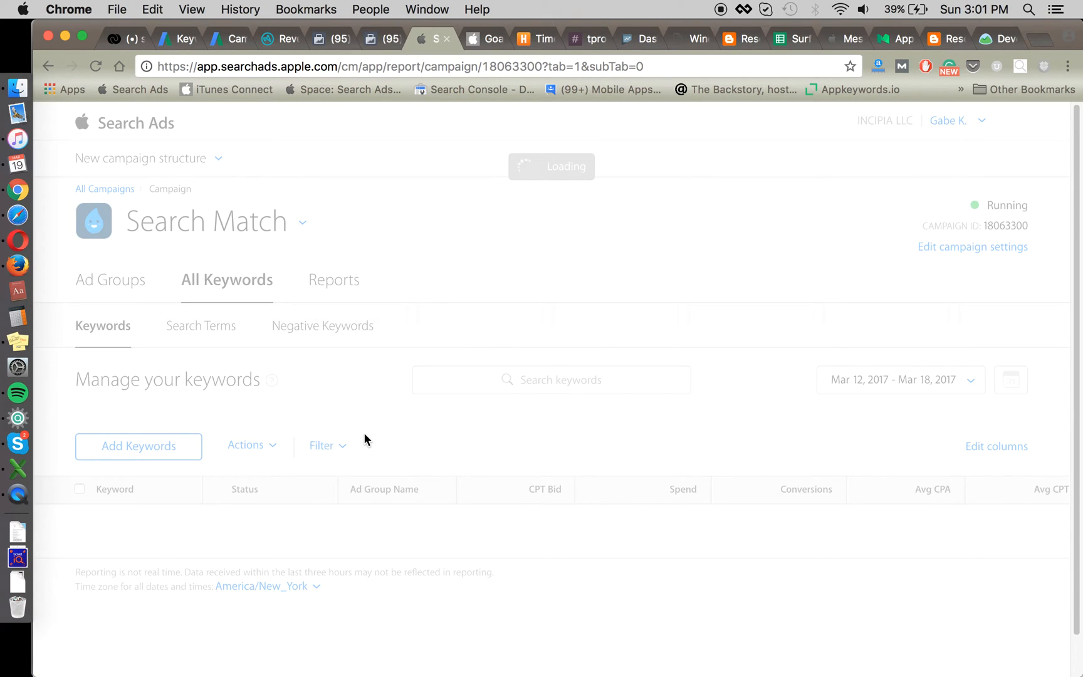
{"action": "left_click", "coordinate": [323, 328]}
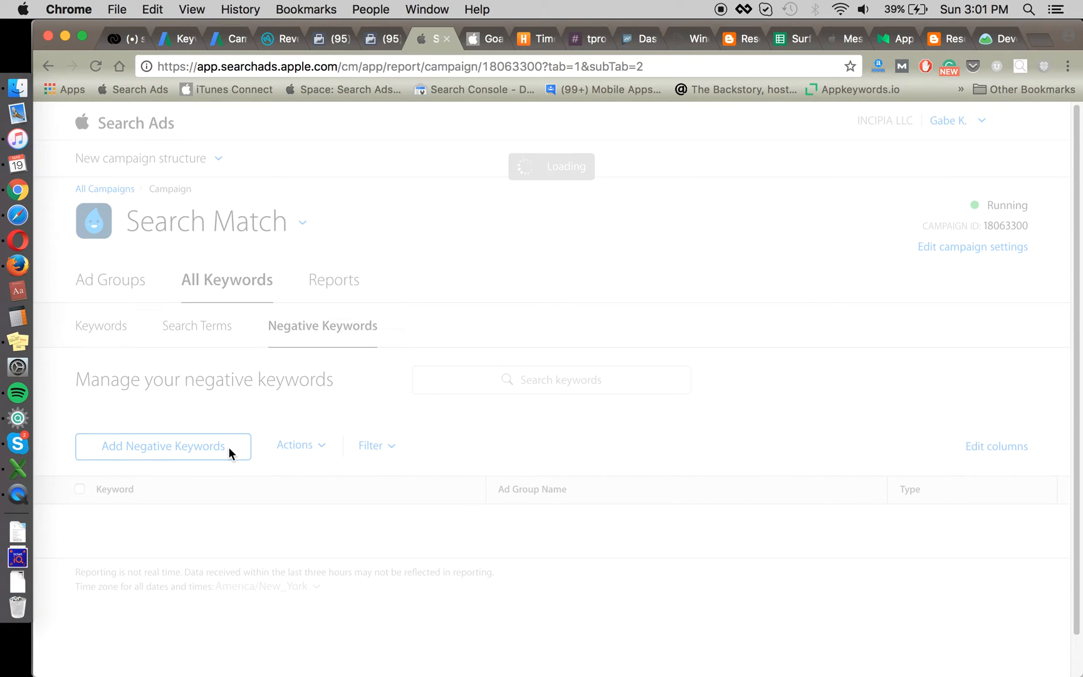
Step: Reload the stalled negative keywords page with Cmd+R and the browser's Reload button
{"action": "key", "text": "super+Tab"}
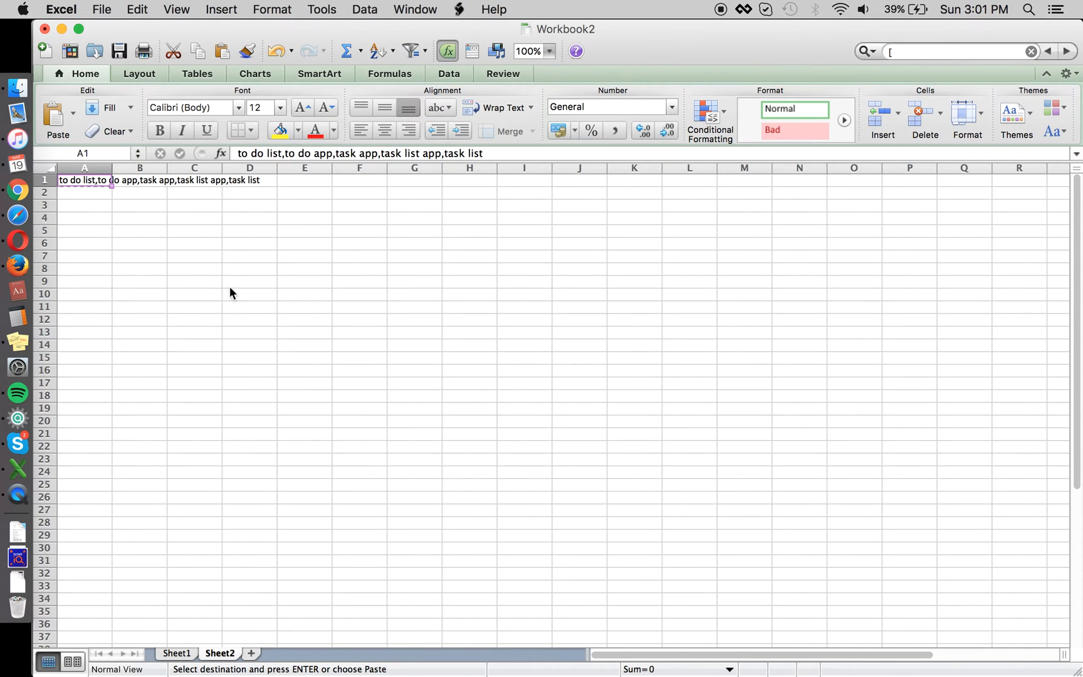
{"action": "key", "text": "super+Tab"}
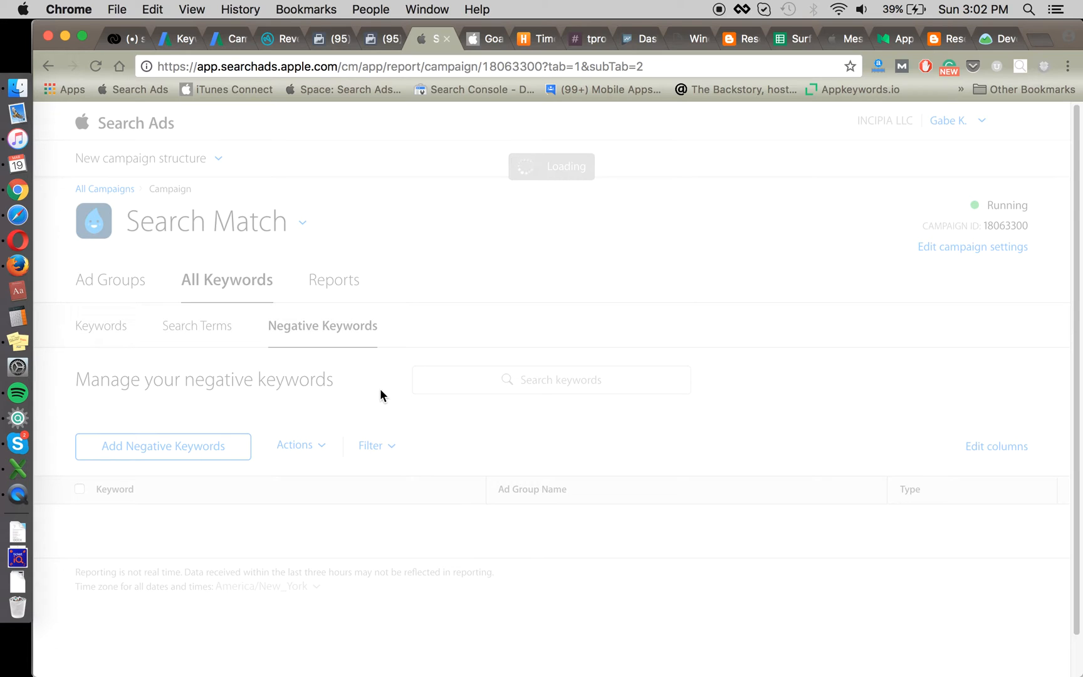
{"action": "key", "text": "super+r"}
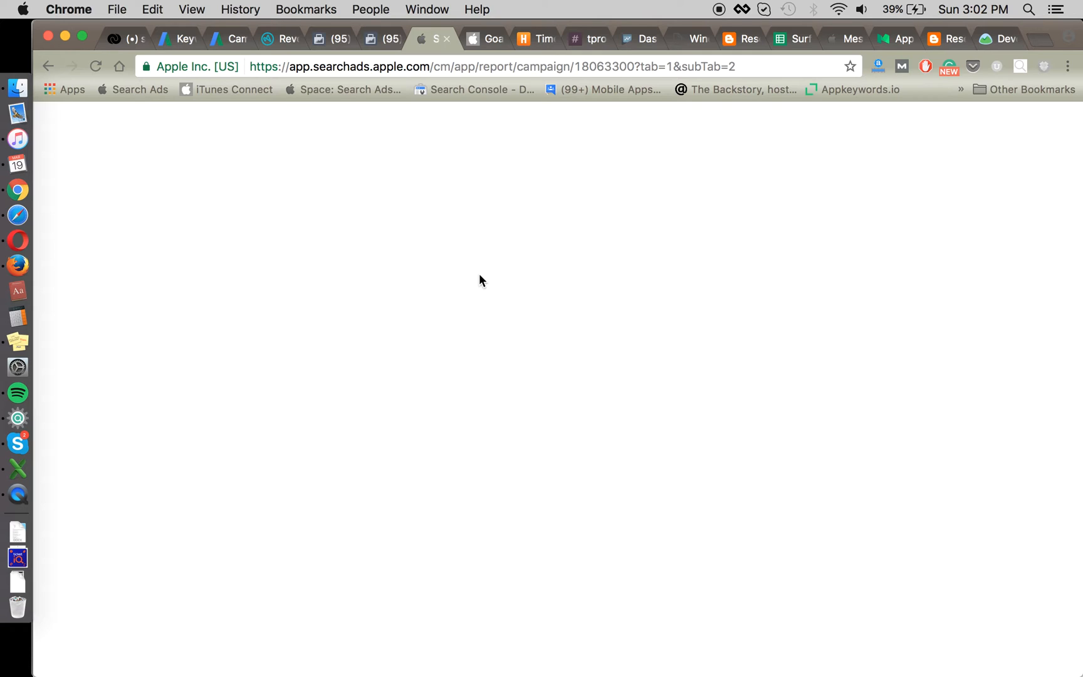
{"action": "left_click", "coordinate": [96, 66]}
Step: Back in Excel, cancel the pending copy of A1 and enter 'brand' in F10
{"action": "key", "text": "super+Tab"}
{"action": "left_click", "coordinate": [360, 283]}
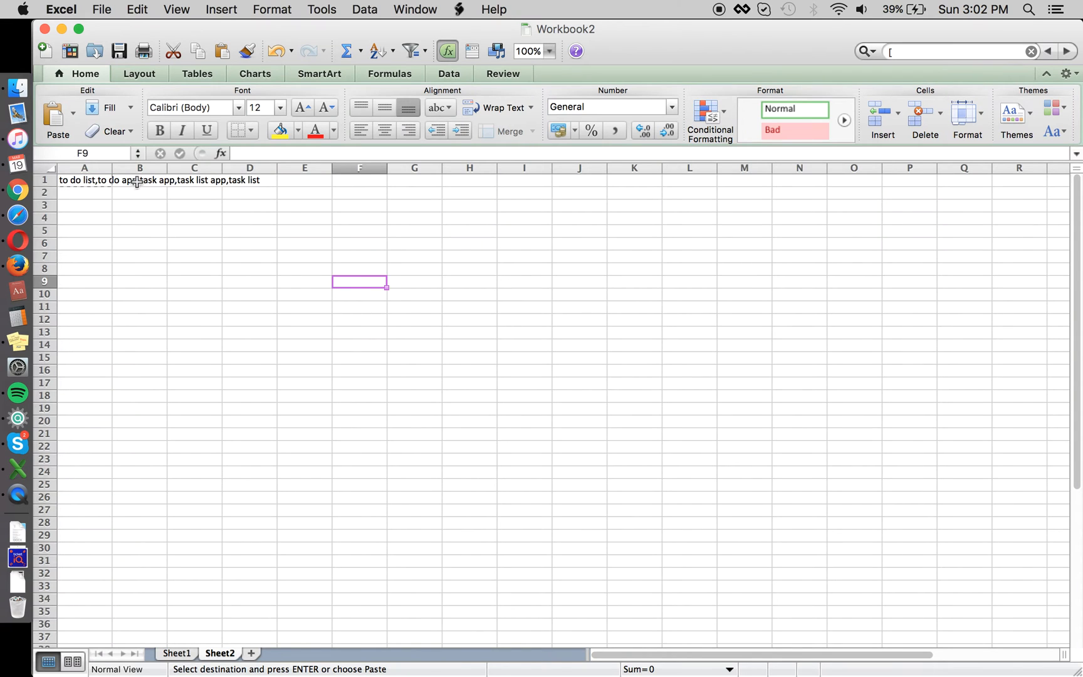
{"action": "left_click", "coordinate": [96, 192]}
{"action": "key", "text": "Escape"}
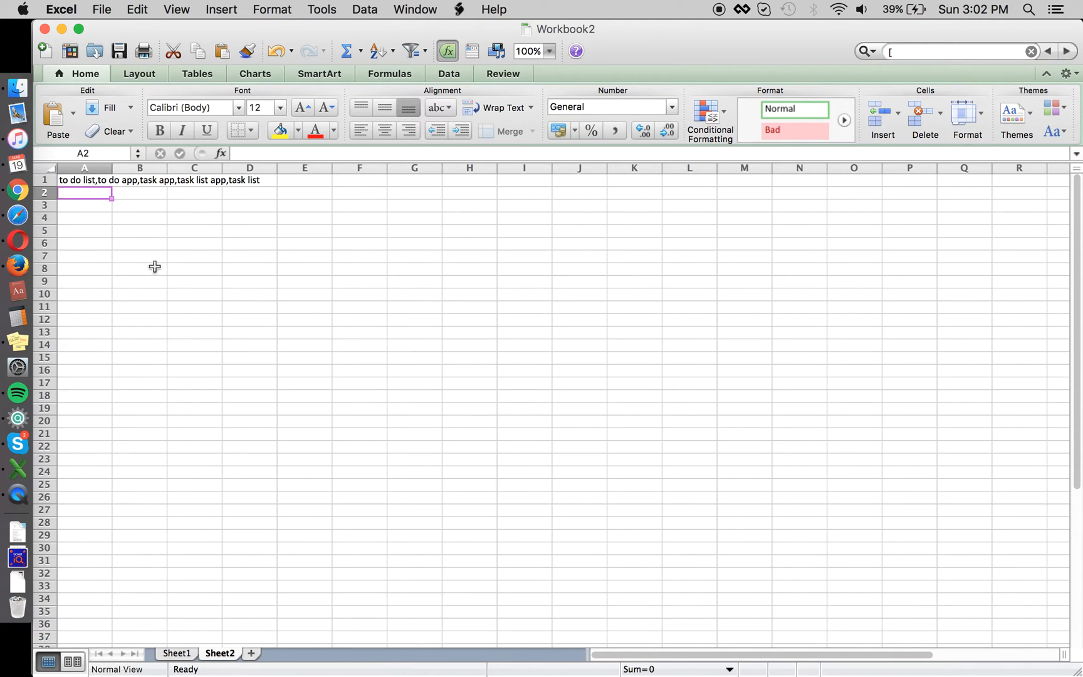
{"action": "key", "text": "Return"}
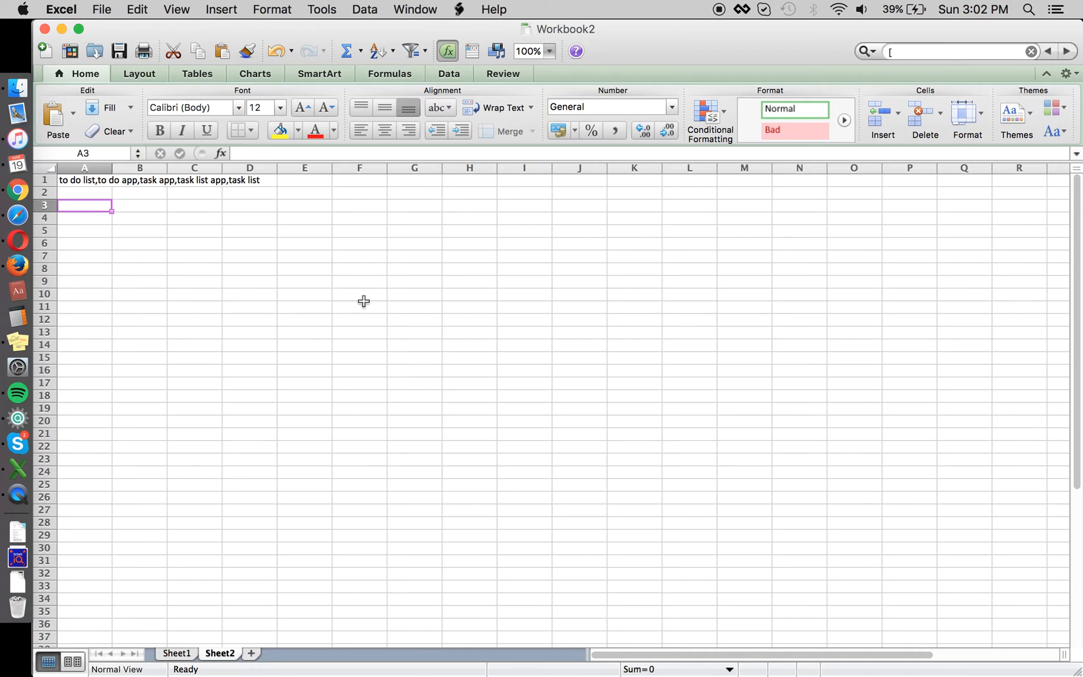
{"action": "key", "text": "super+Tab"}
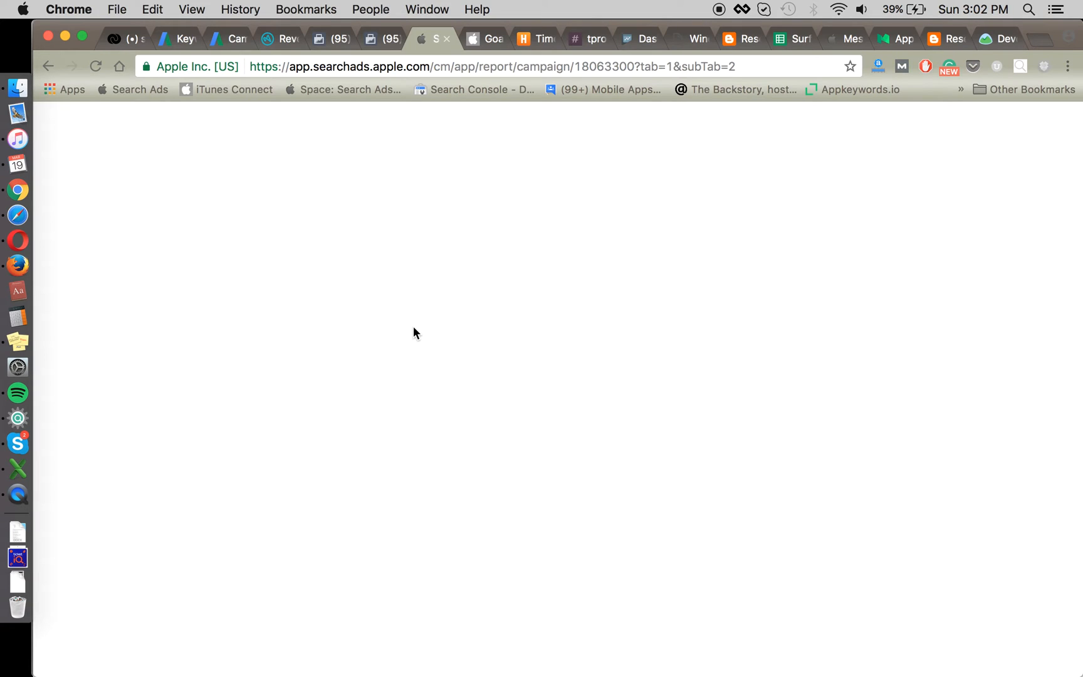
{"action": "key", "text": "super+Tab"}
{"action": "left_click", "coordinate": [383, 292]}
{"action": "type", "text": "brand"}
{"action": "key", "text": "Return"}
Step: Enter 'exact match terms' in G10 beside brand
{"action": "key", "text": "Up"}
{"action": "key", "text": "Right"}
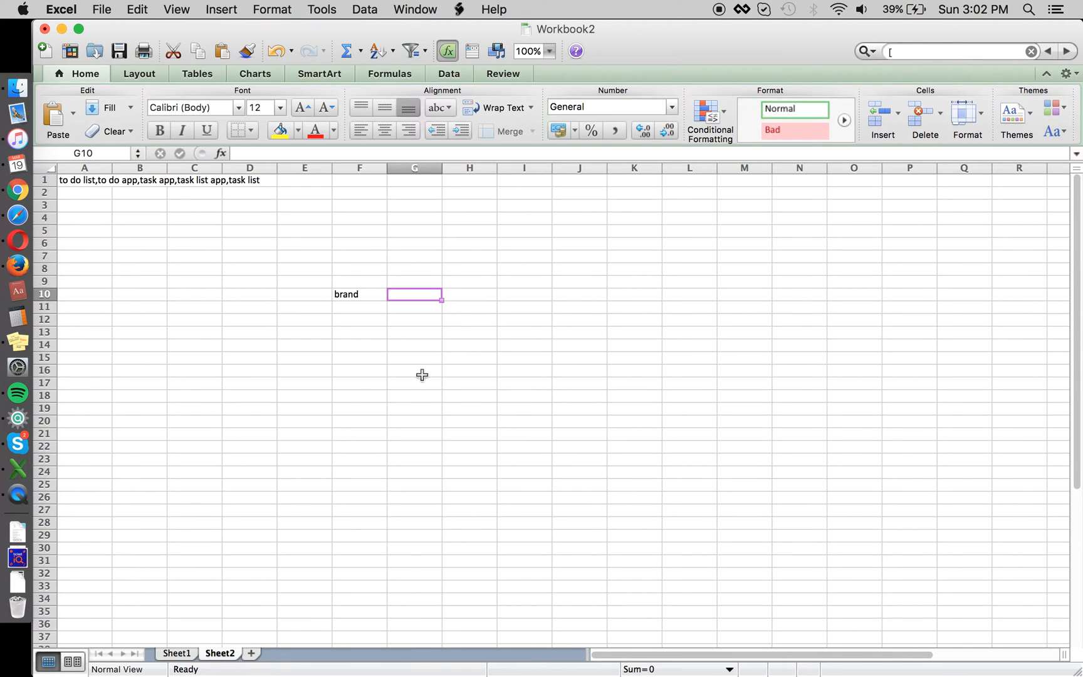
{"action": "type", "text": "exat m"}
{"action": "key", "text": "BackSpace"}
{"action": "key", "text": "BackSpace"}
{"action": "key", "text": "BackSpace"}
{"action": "type", "text": "ct mat"}
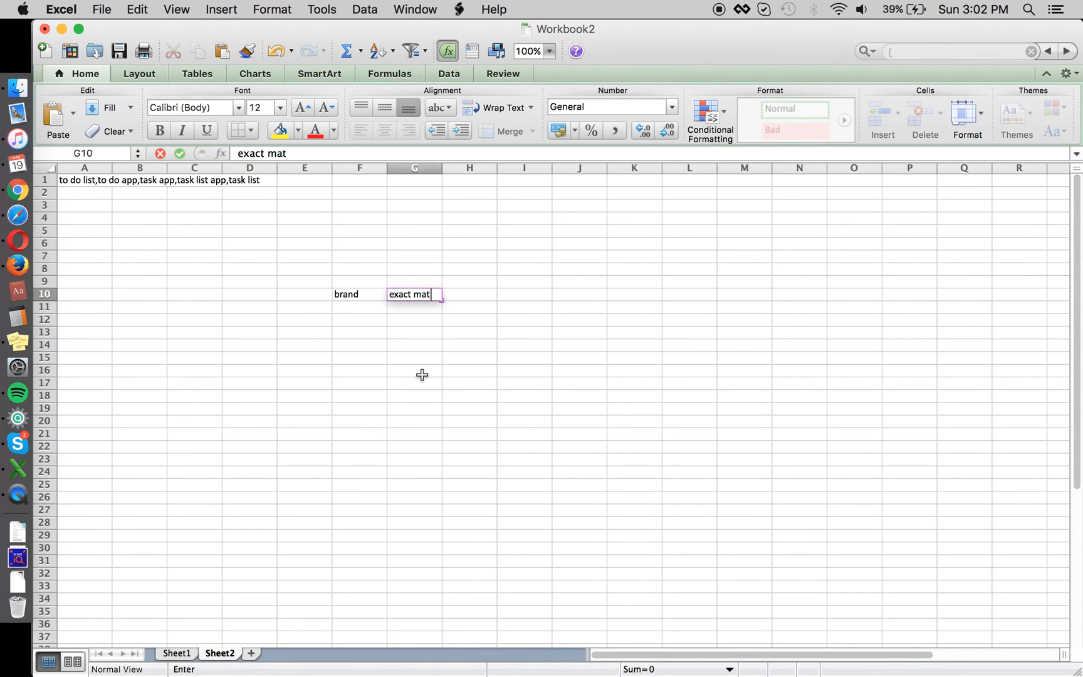
{"action": "type", "text": "ch terms"}
{"action": "key", "text": "Return"}
{"action": "key", "text": "Up"}
{"action": "key", "text": "Right"}
{"action": "key", "text": "Left"}
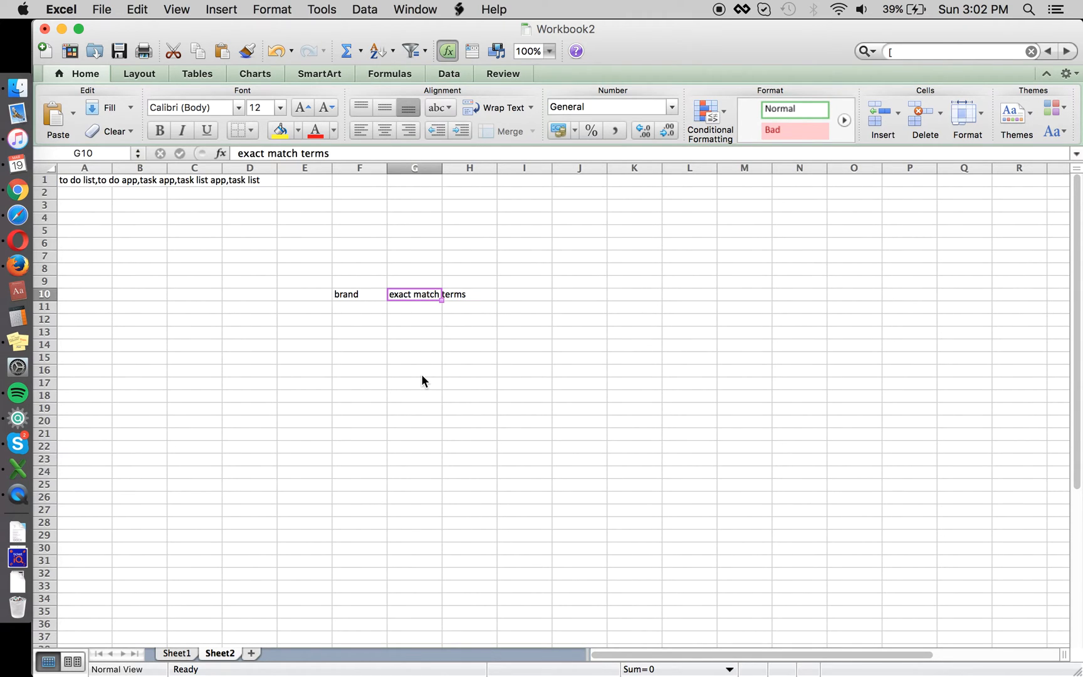
{"action": "key", "text": "Right"}
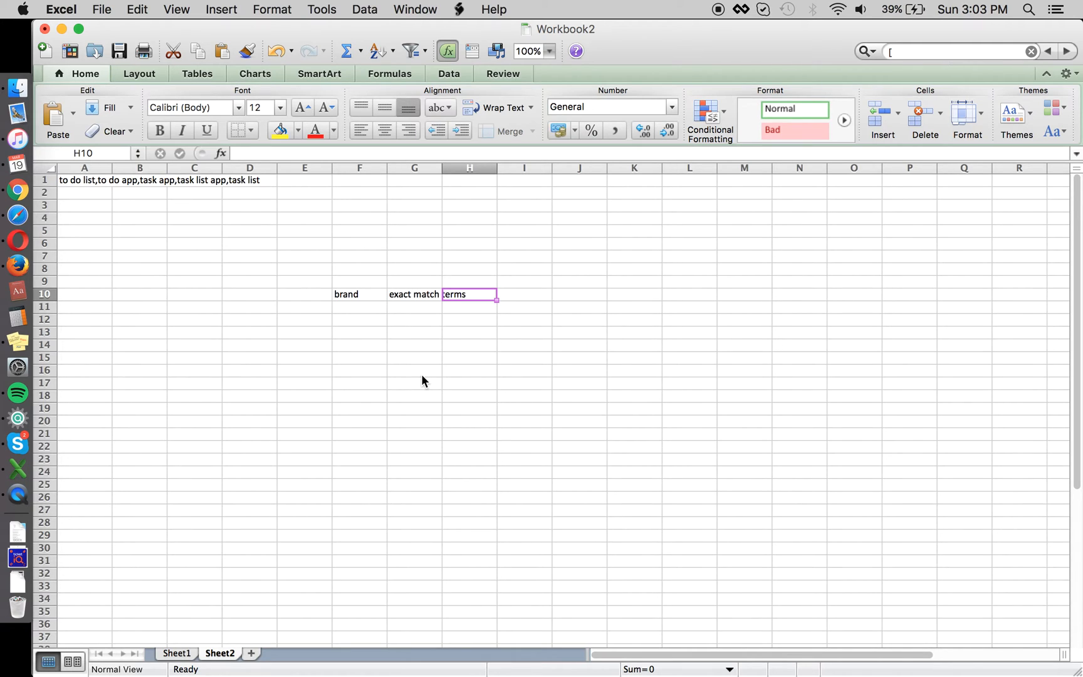
Step: Add the headings campaign, keywords and negatives in F9:H9 above the brand row
{"action": "key", "text": "Down"}
{"action": "key", "text": "Left"}
{"action": "key", "text": "Left"}
{"action": "key", "text": "Up"}
{"action": "key", "text": "Up"}
{"action": "type", "text": "campaign"}
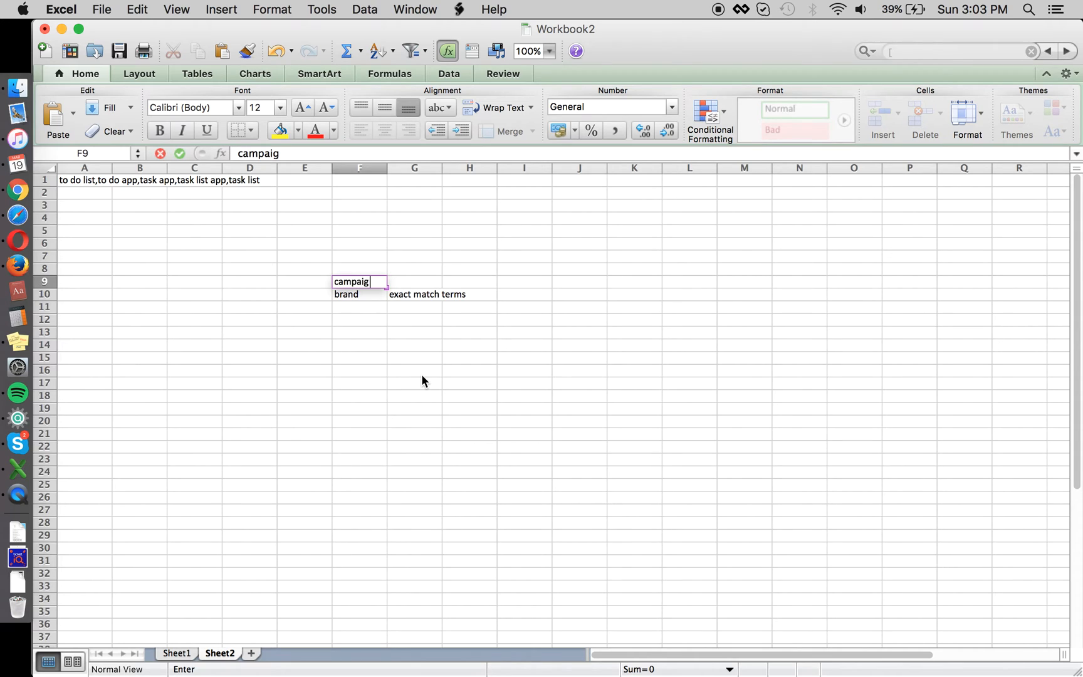
{"action": "key", "text": "Return"}
{"action": "key", "text": "Up"}
{"action": "key", "text": "Right"}
{"action": "type", "text": "keywords"}
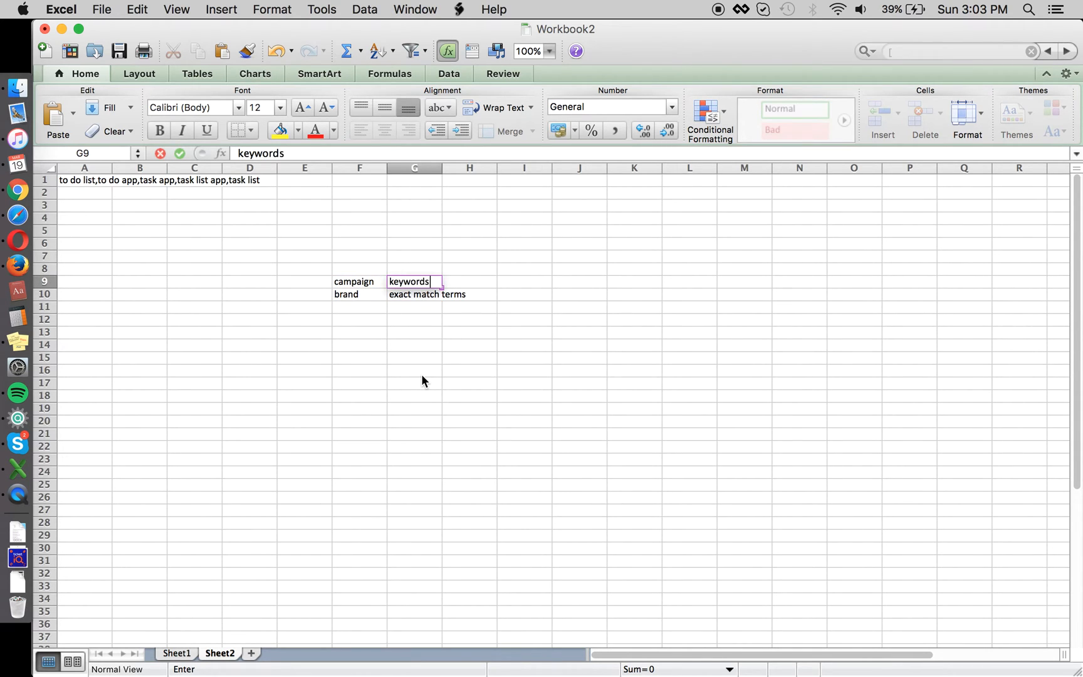
{"action": "key", "text": "Tab"}
{"action": "type", "text": "negatives"}
{"action": "key", "text": "Return"}
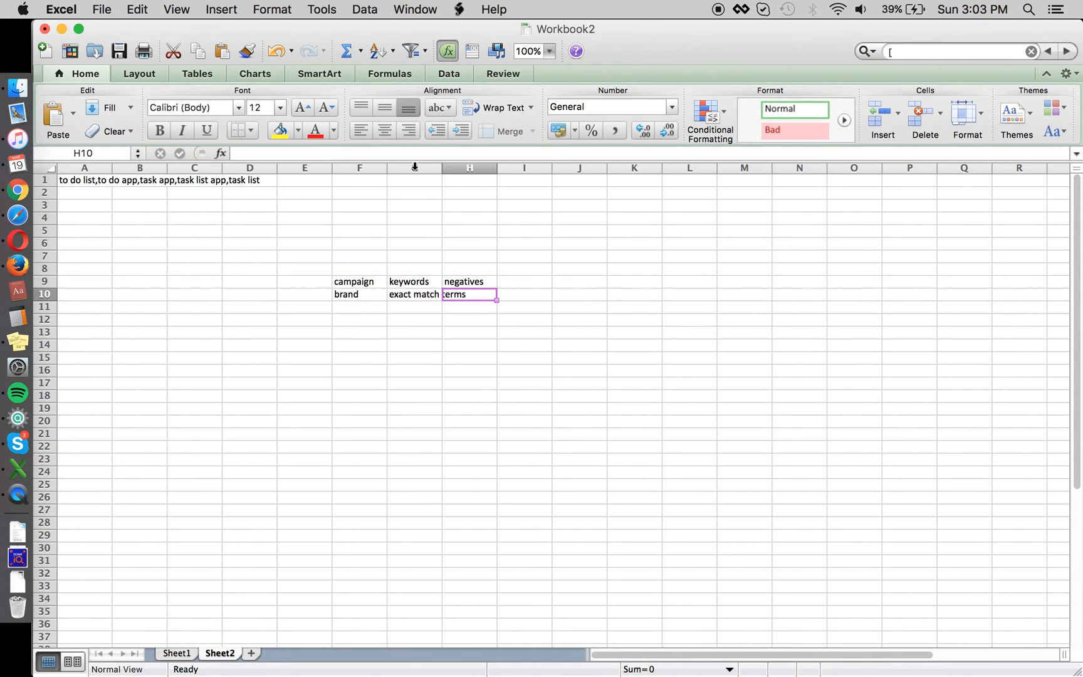
Step: Autofit columns G and H and copy the keyword list in cell A1
{"action": "left_click_drag", "start_coordinate": [415, 167], "coordinate": [469, 167]}
{"action": "double_click", "coordinate": [497, 167]}
{"action": "key", "text": "super+Tab"}
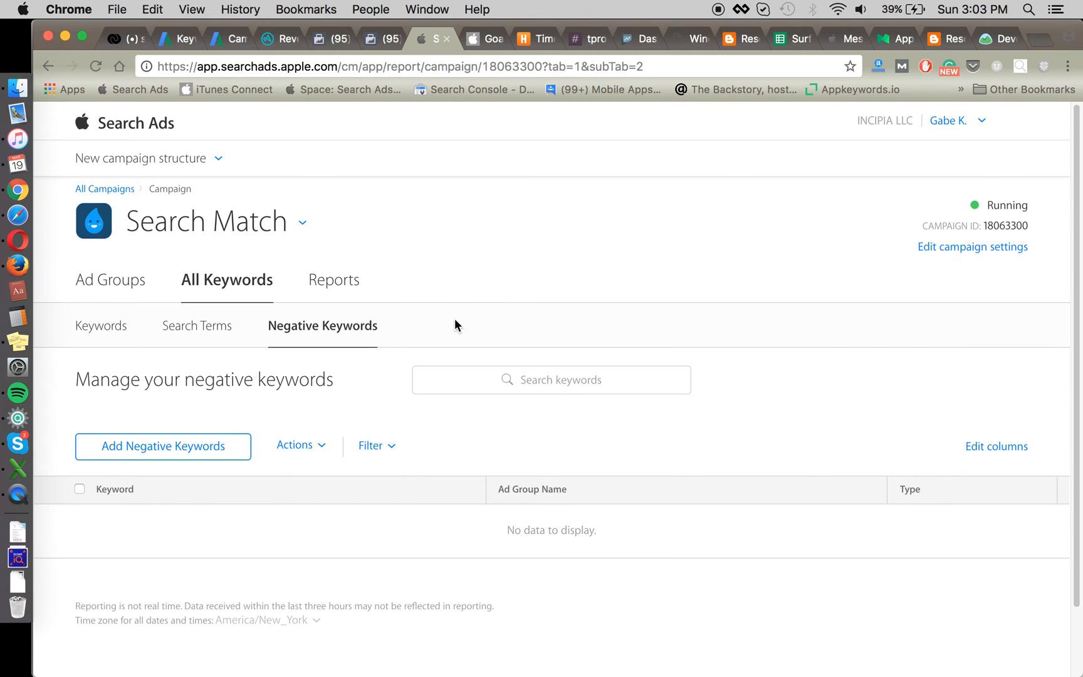
{"action": "key", "text": "super+Tab"}
{"action": "left_click", "coordinate": [100, 180]}
{"action": "key", "text": "super+c"}
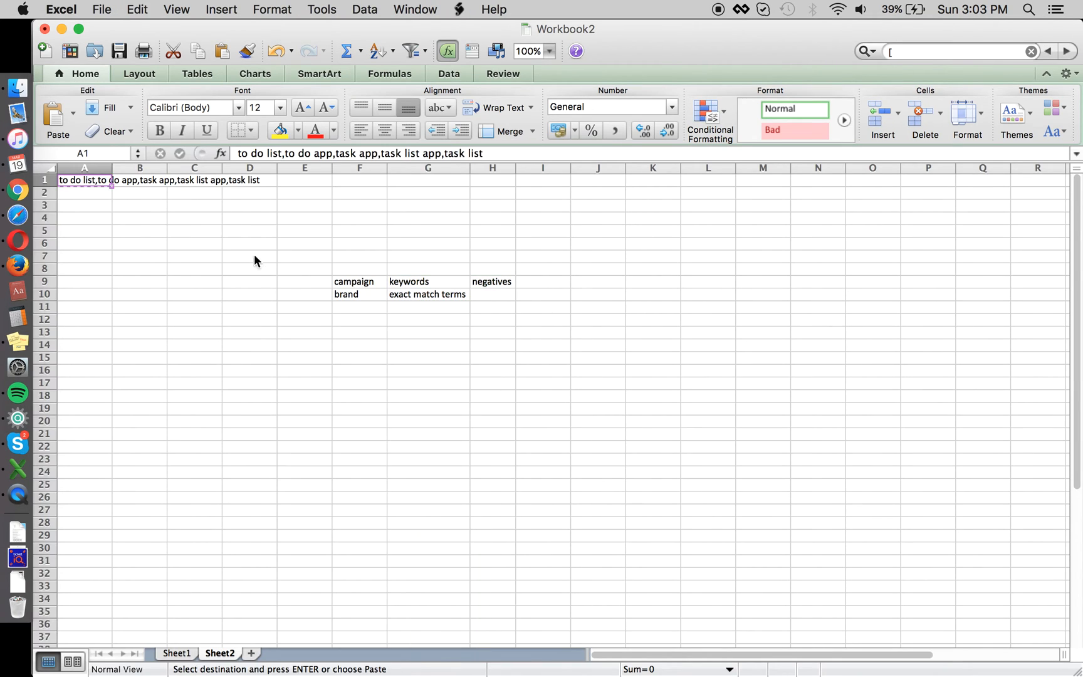
{"action": "key", "text": "super+Tab"}
Step: Paste the copied keyword list into the Add Negative Keywords field, then cancel the form
{"action": "left_click", "coordinate": [225, 452]}
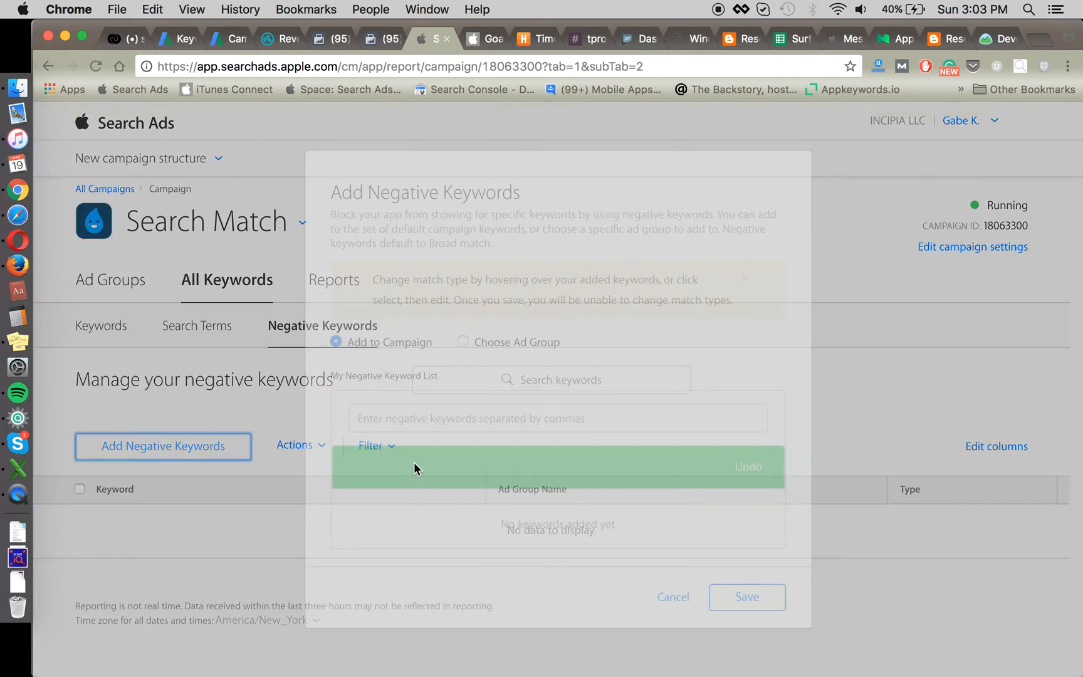
{"action": "left_click", "coordinate": [447, 437]}
{"action": "key", "text": "super+v"}
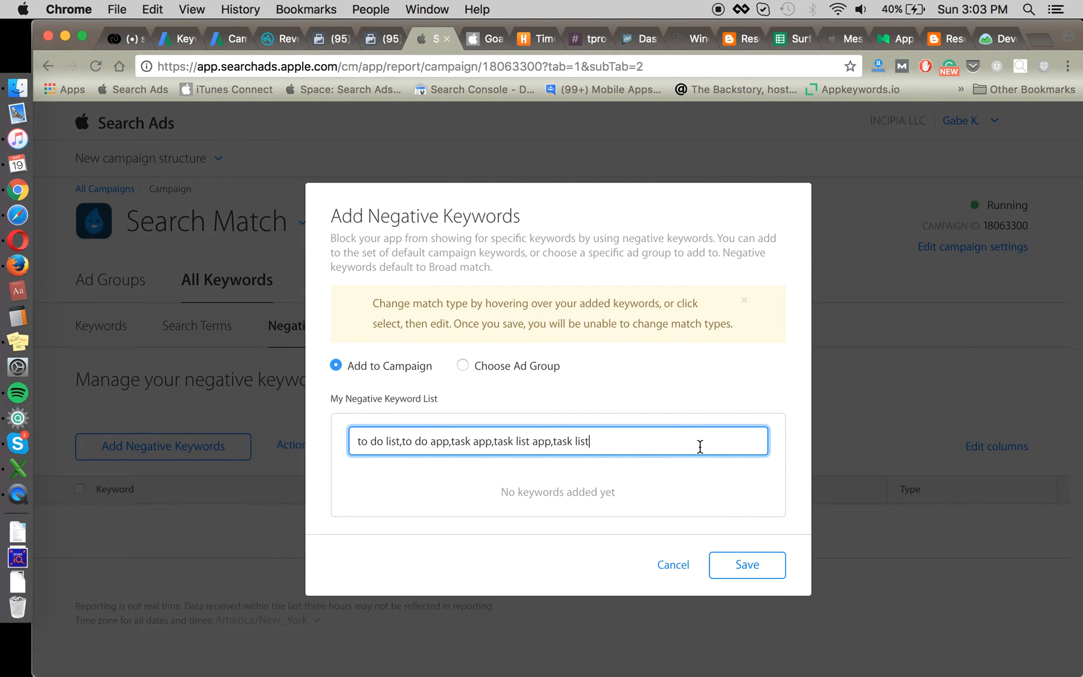
{"action": "key", "text": "super+a"}
{"action": "key", "text": "BackSpace"}
{"action": "key", "text": "super+v"}
{"action": "left_click", "coordinate": [672, 564]}
{"action": "key", "text": "Return"}
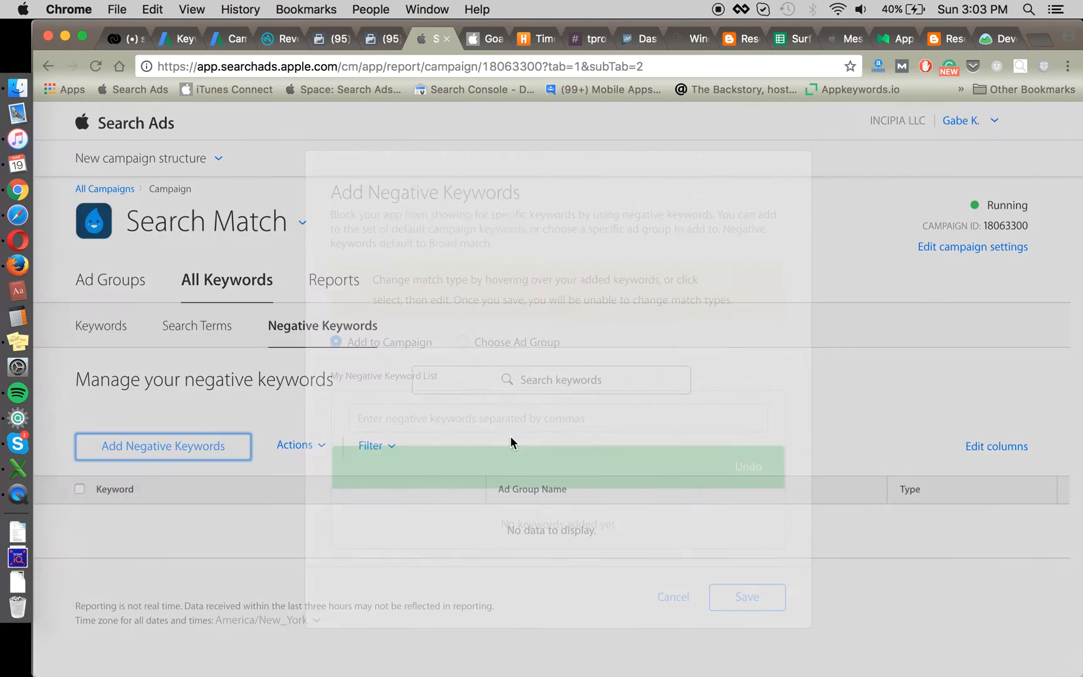
Step: Reopen the negative keyword field, paste the list again, then dismiss it with Esc
{"action": "left_click", "coordinate": [447, 442]}
{"action": "key", "text": "super+v"}
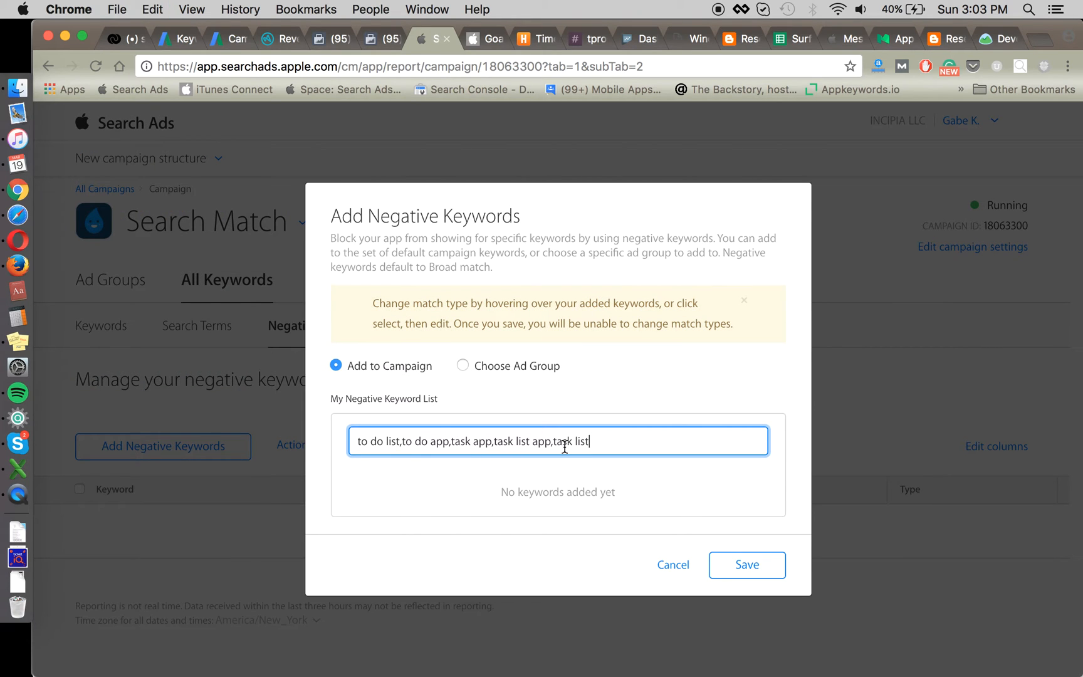
{"action": "key", "text": "super+a"}
{"action": "key", "text": "Escape"}
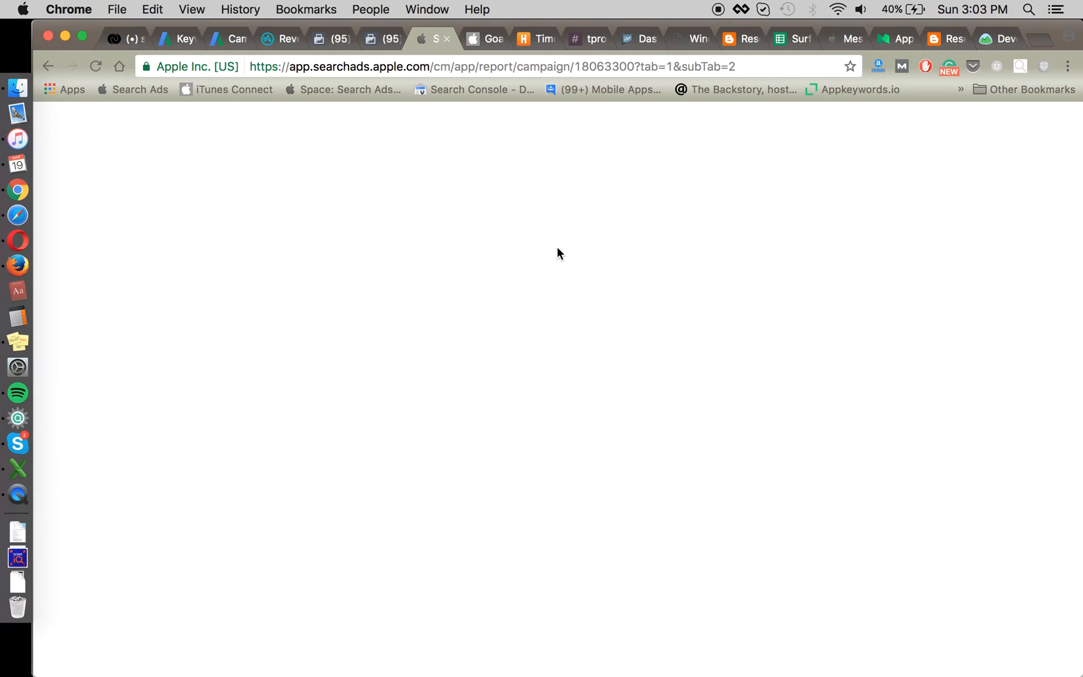
{"action": "key", "text": "super+Tab"}
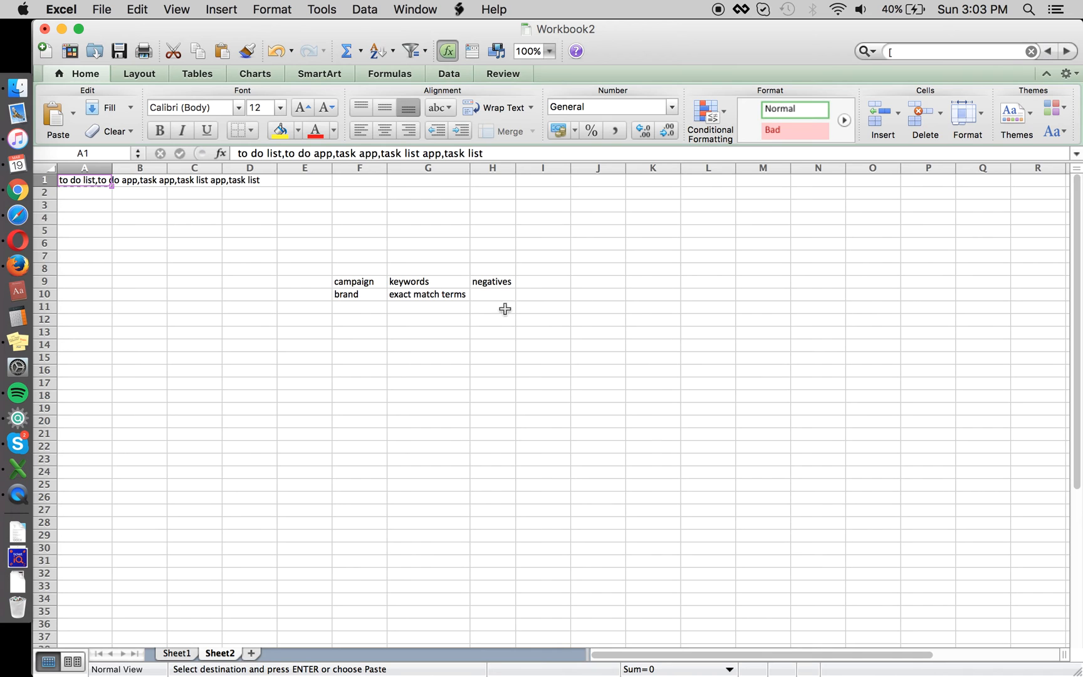
Step: Add a 'non-brand' row with keywords 'broad, exact' in F11:G11
{"action": "left_click", "coordinate": [360, 304]}
{"action": "type", "text": "non-brand b"}
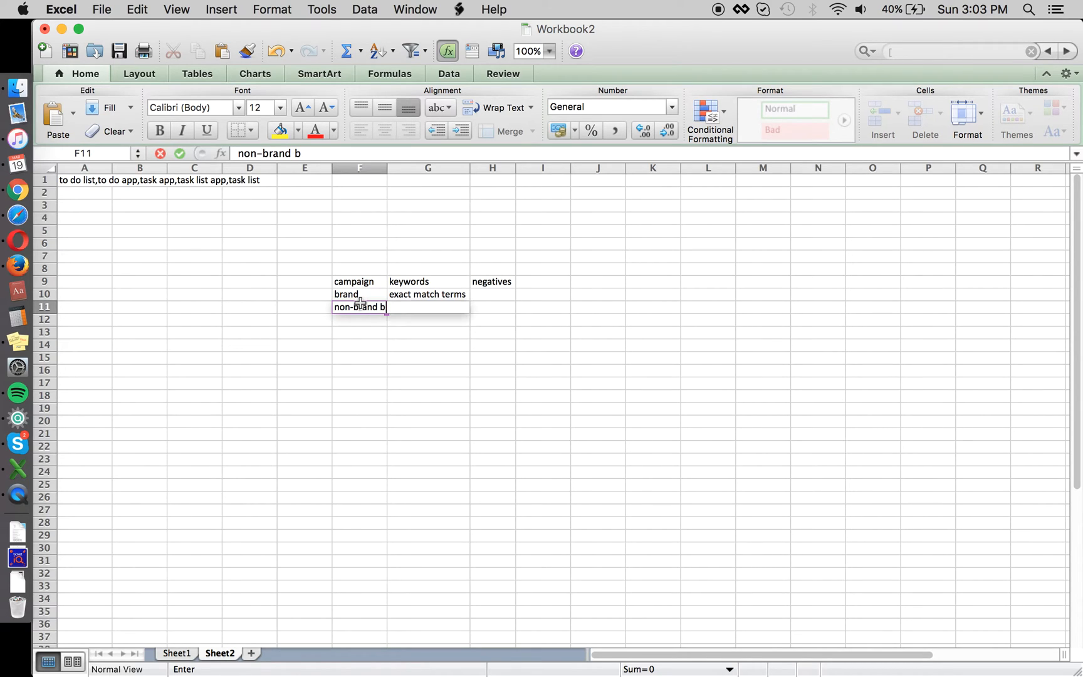
{"action": "key", "text": "BackSpace"}
{"action": "key", "text": "BackSpace"}
{"action": "key", "text": "Return"}
{"action": "left_click", "coordinate": [390, 307]}
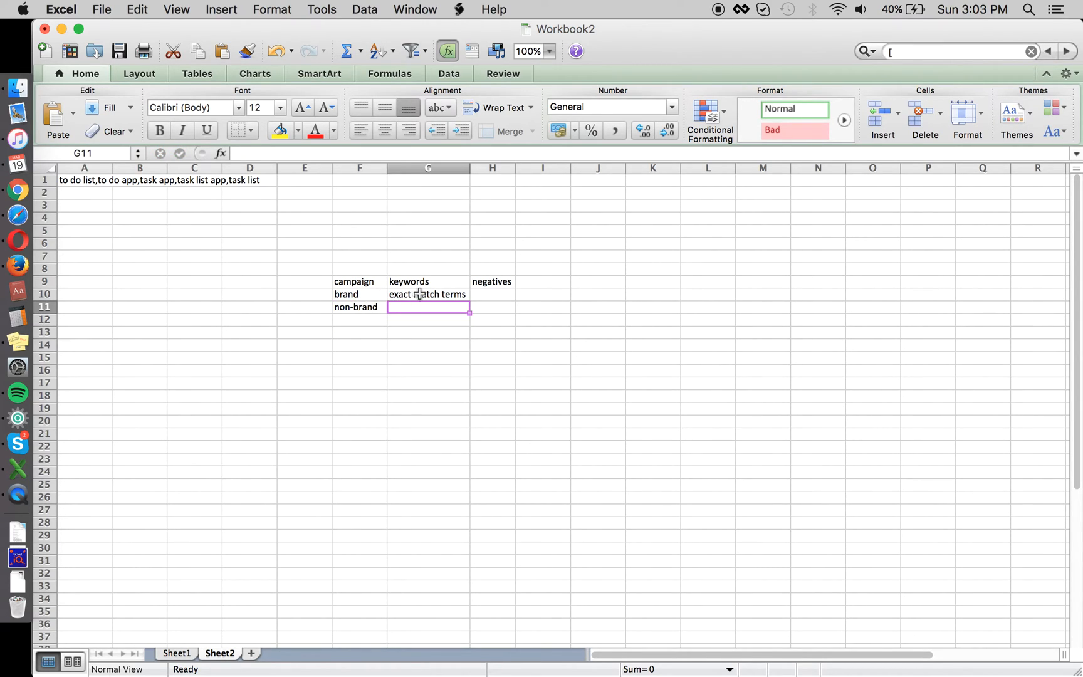
{"action": "type", "text": "broad, exact"}
{"action": "key", "text": "Return"}
Step: Trim brand's keywords to 'exact' and set its negatives to 'none'
{"action": "key", "text": "Up"}
{"action": "key", "text": "Up"}
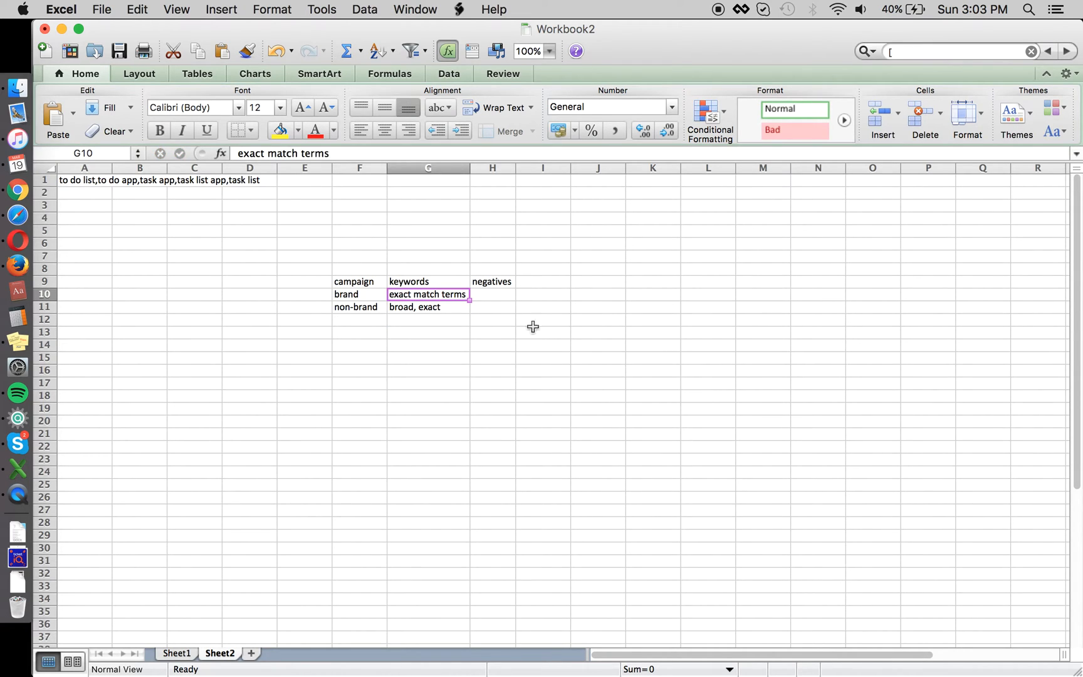
{"action": "left_click_drag", "start_coordinate": [299, 154], "coordinate": [411, 154]}
{"action": "key", "text": "BackSpace"}
{"action": "key", "text": "BackSpace"}
{"action": "key", "text": "BackSpace"}
{"action": "key", "text": "BackSpace"}
{"action": "key", "text": "BackSpace"}
{"action": "key", "text": "BackSpace"}
{"action": "key", "text": "BackSpace"}
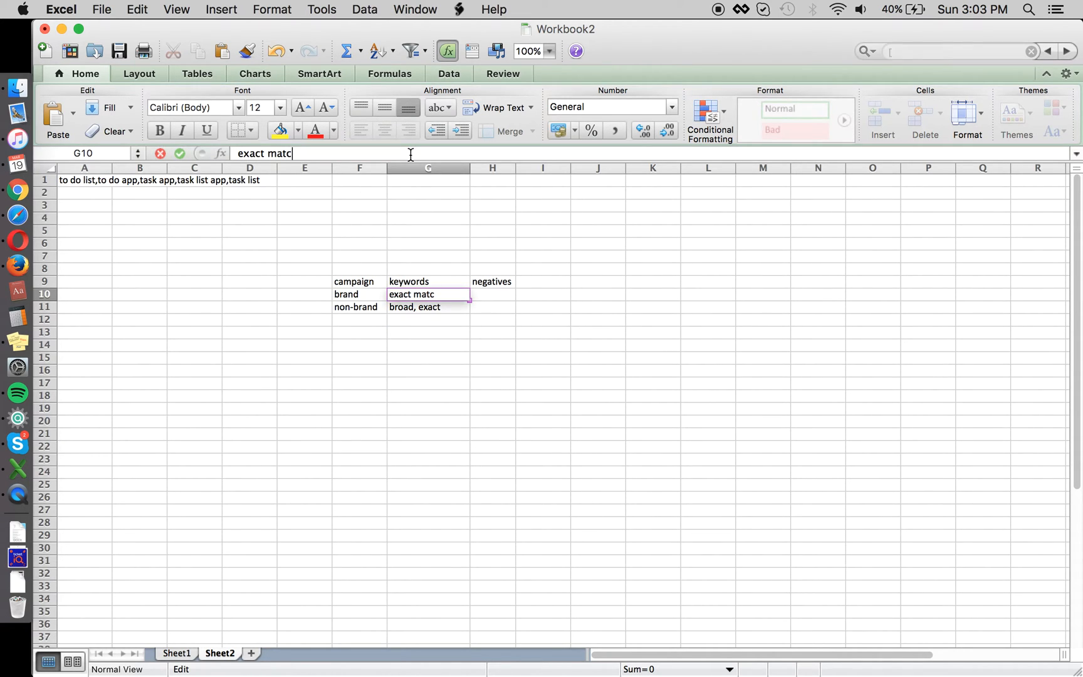
{"action": "key", "text": "Return"}
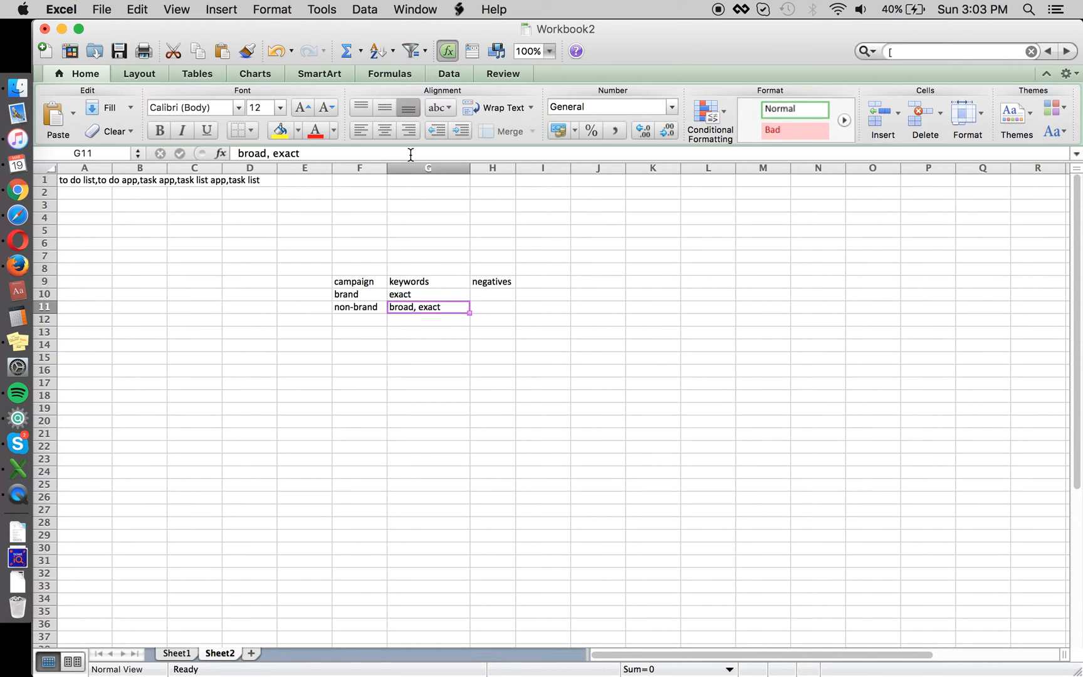
{"action": "key", "text": "Right"}
{"action": "key", "text": "Up"}
{"action": "type", "text": "none"}
{"action": "key", "text": "Return"}
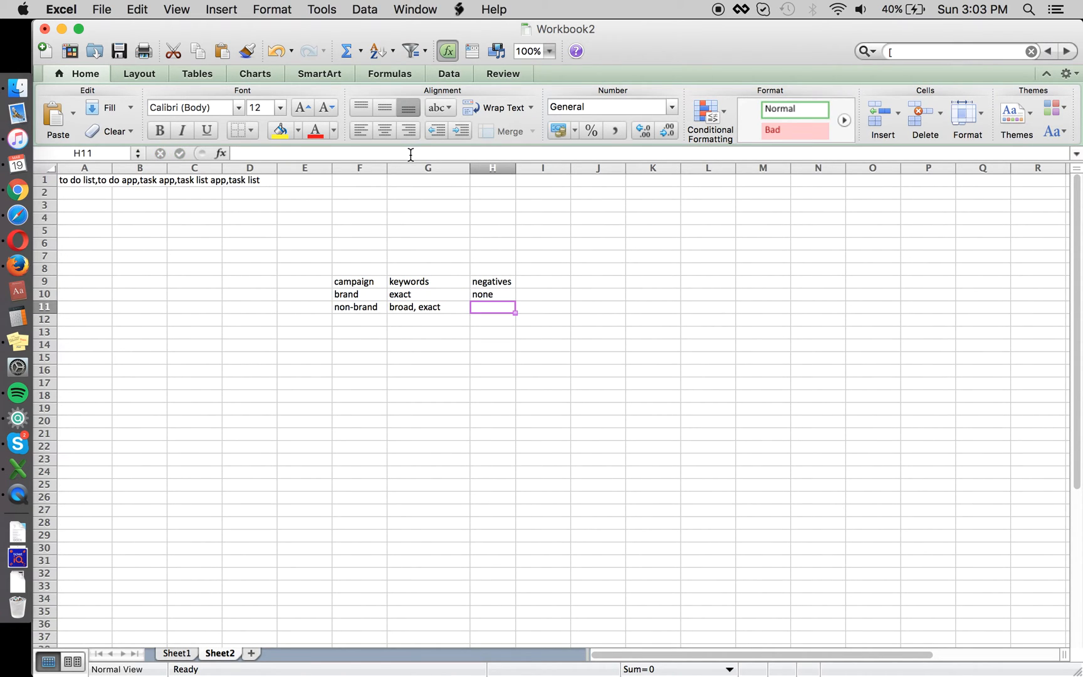
Step: Add a 'search match' campaign row in F12 below non-brand
{"action": "key", "text": "super+Tab"}
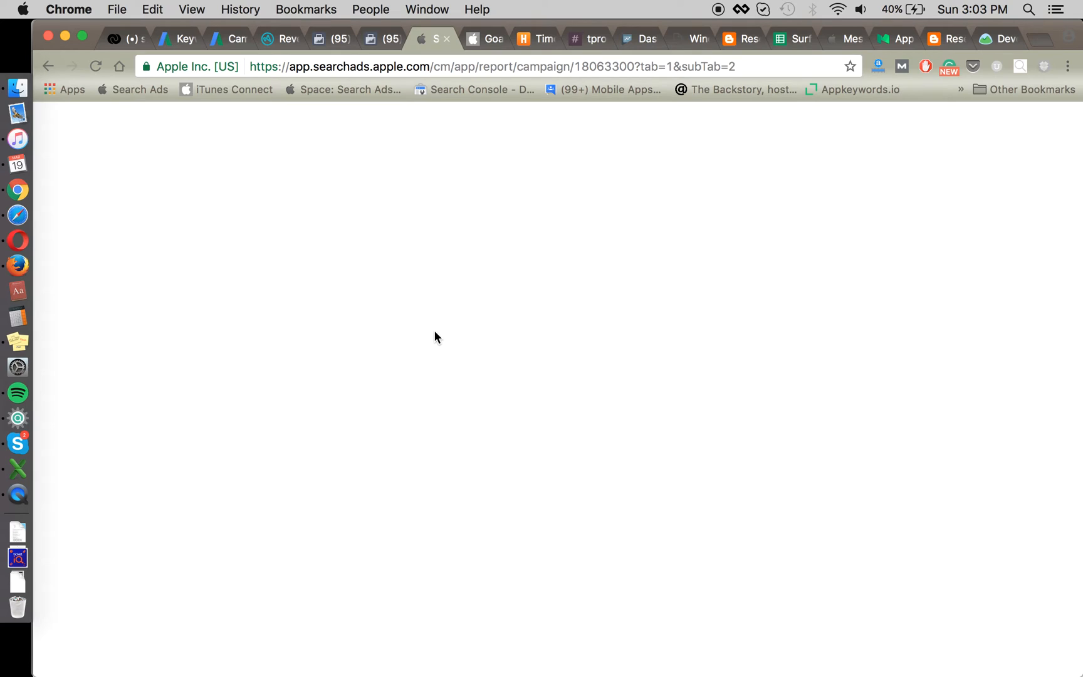
{"action": "key", "text": "super+Tab"}
{"action": "key", "text": "Up"}
{"action": "key", "text": "Left"}
{"action": "key", "text": "Left"}
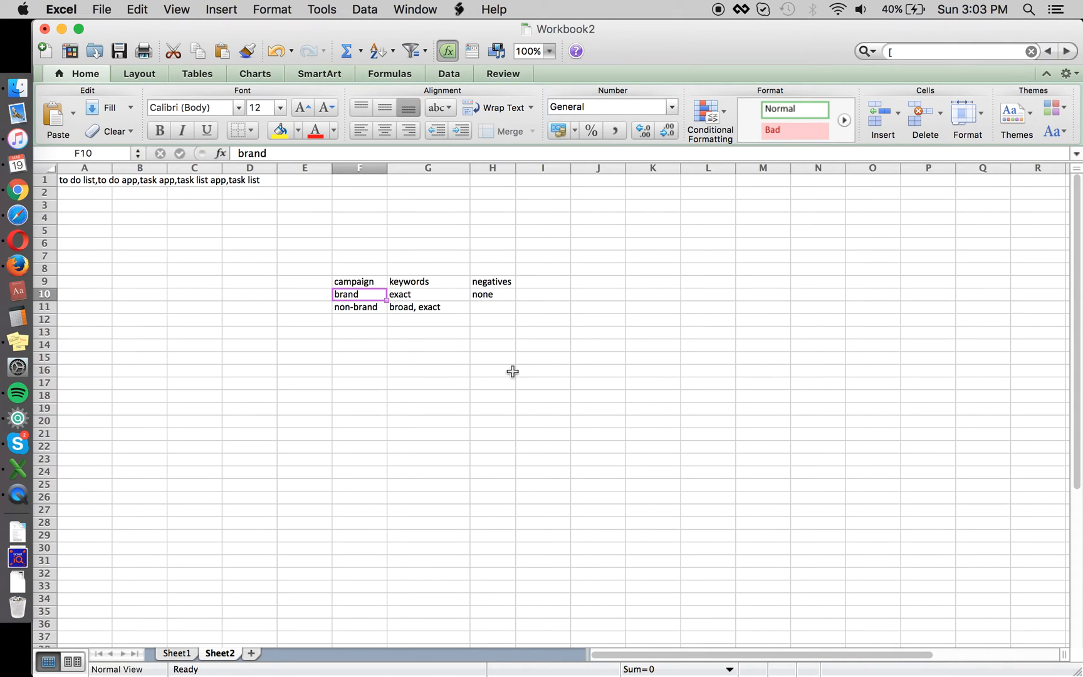
{"action": "key", "text": "Right"}
{"action": "key", "text": "Right"}
{"action": "key", "text": "Down"}
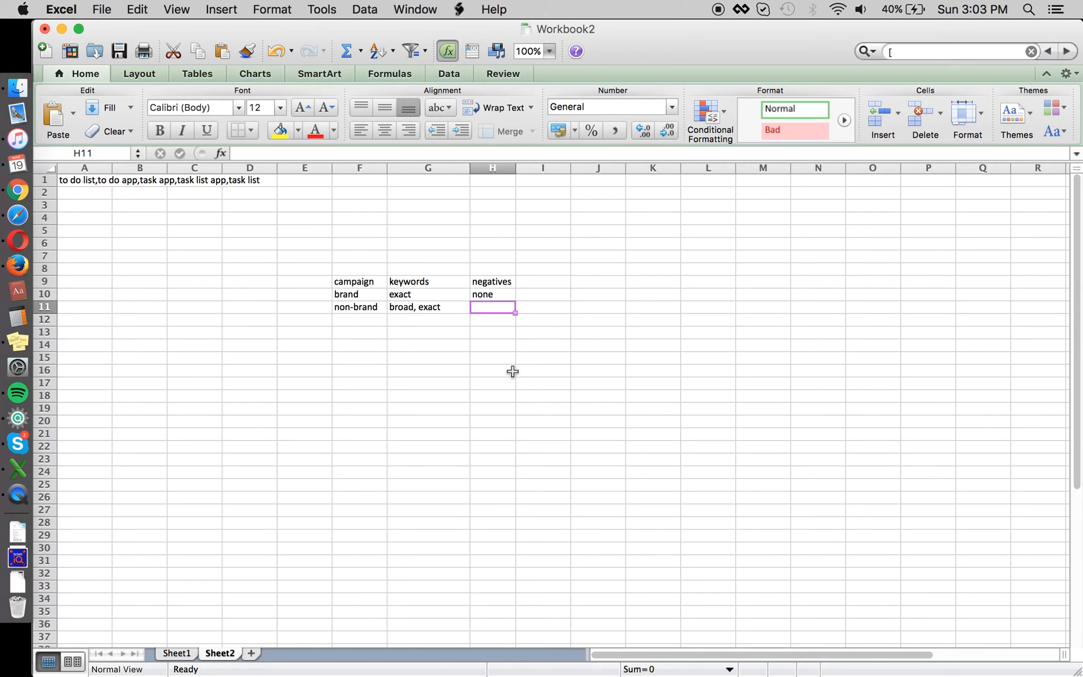
{"action": "key", "text": "Left"}
{"action": "key", "text": "Left"}
{"action": "left_click", "coordinate": [359, 331]}
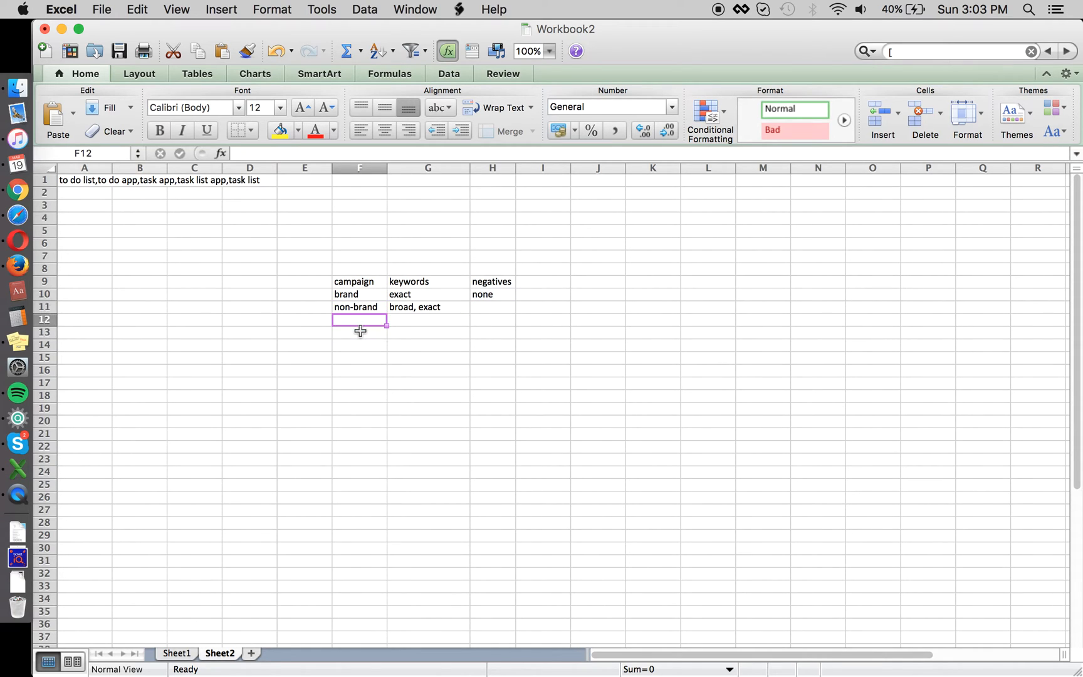
{"action": "type", "text": "seatrch match"}
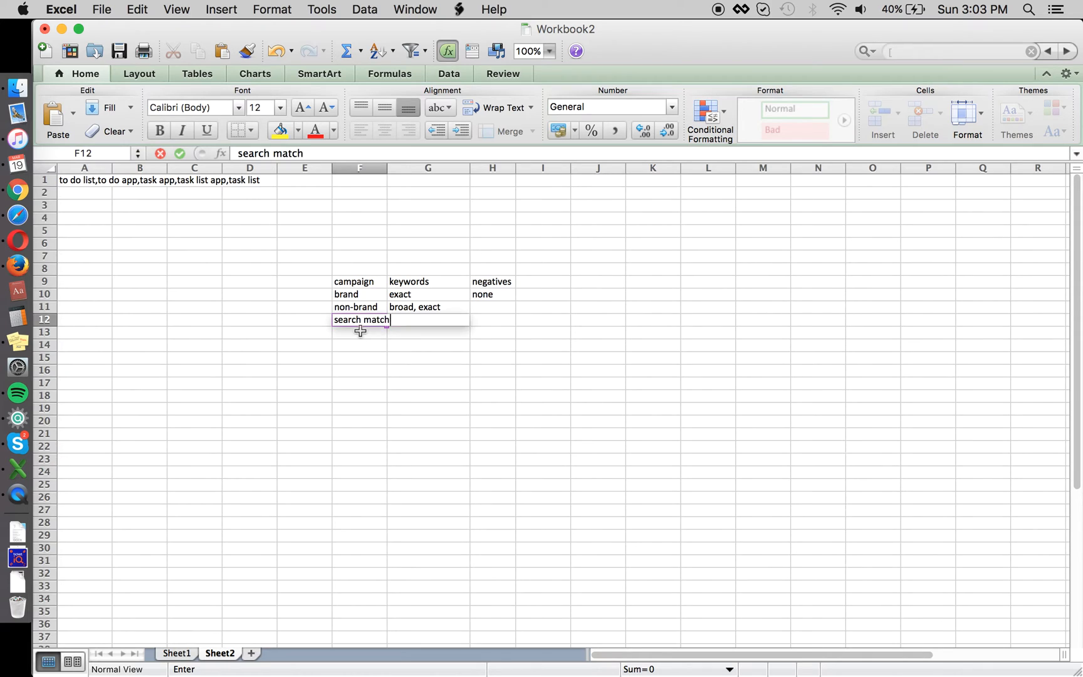
{"action": "key", "text": "Tab"}
Step: Enter 'none' as the search match row's keywords
{"action": "left_click", "coordinate": [375, 299]}
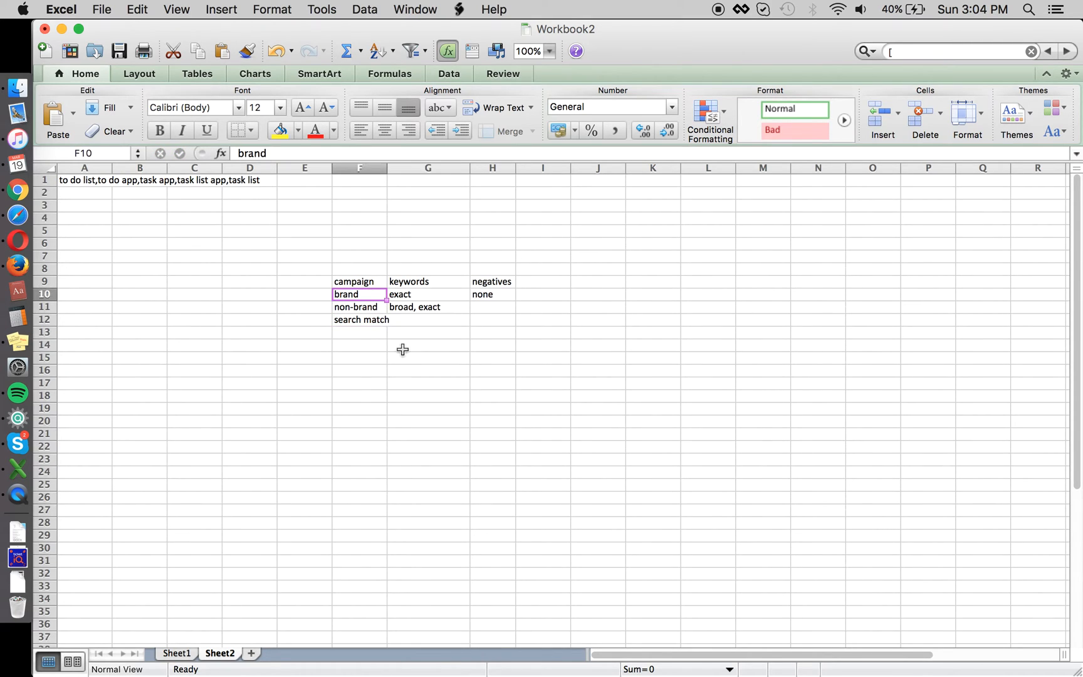
{"action": "key", "text": "Right"}
{"action": "key", "text": "Left"}
{"action": "key", "text": "Right"}
{"action": "key", "text": "Right"}
{"action": "key", "text": "Left"}
{"action": "key", "text": "Down"}
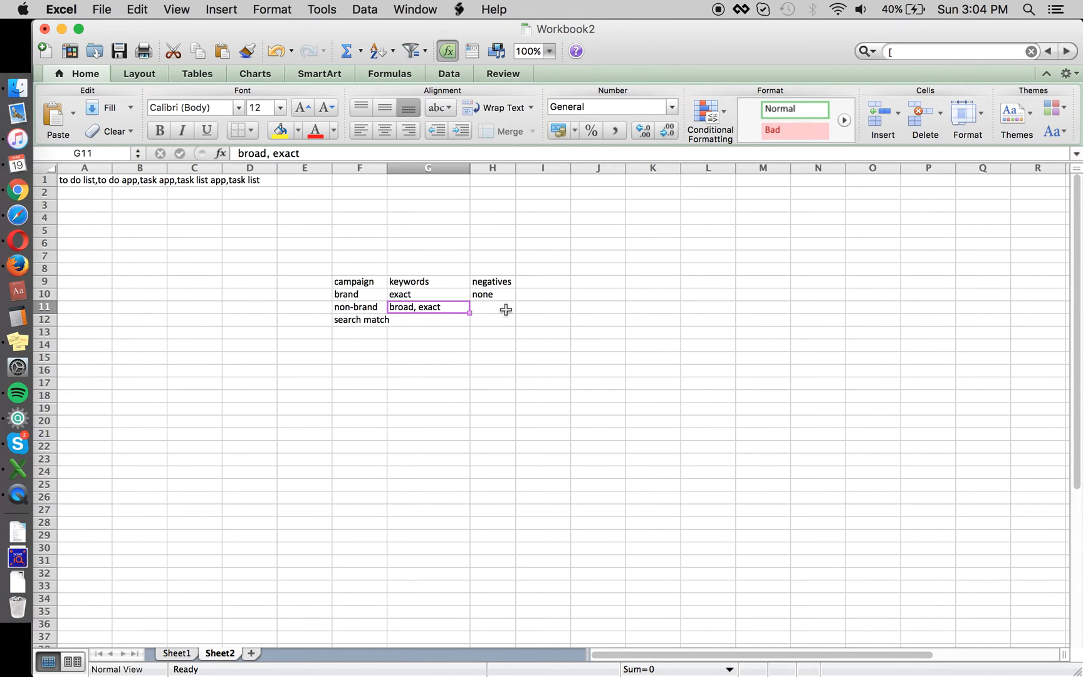
{"action": "left_click", "coordinate": [380, 319]}
{"action": "left_click", "coordinate": [416, 318]}
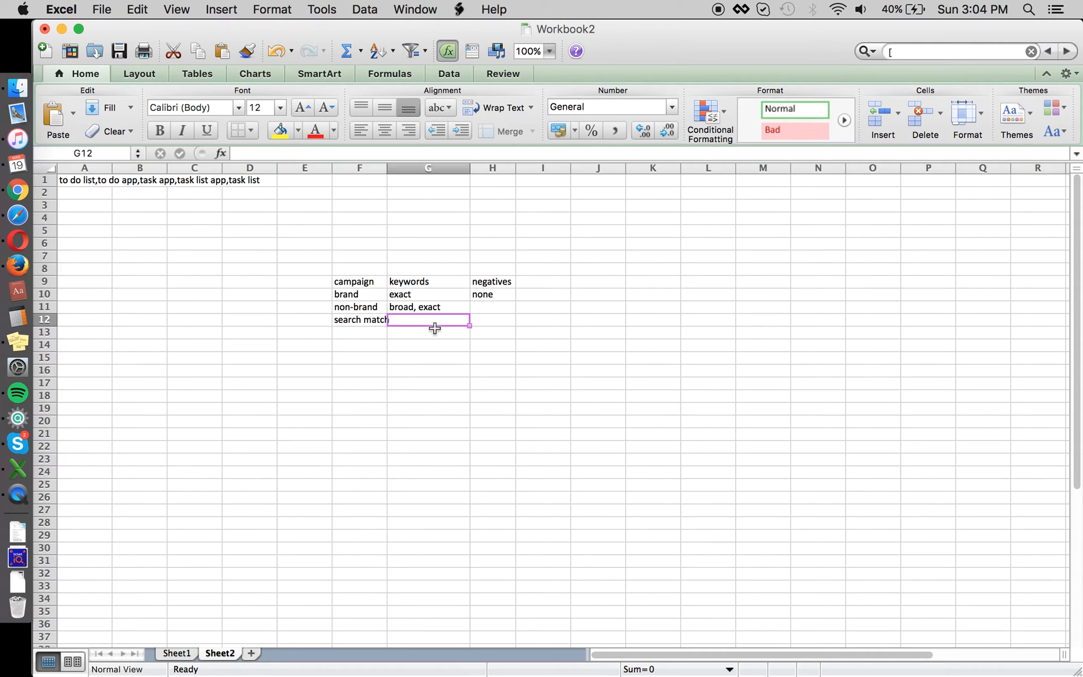
{"action": "type", "text": "none"}
{"action": "key", "text": "Return"}
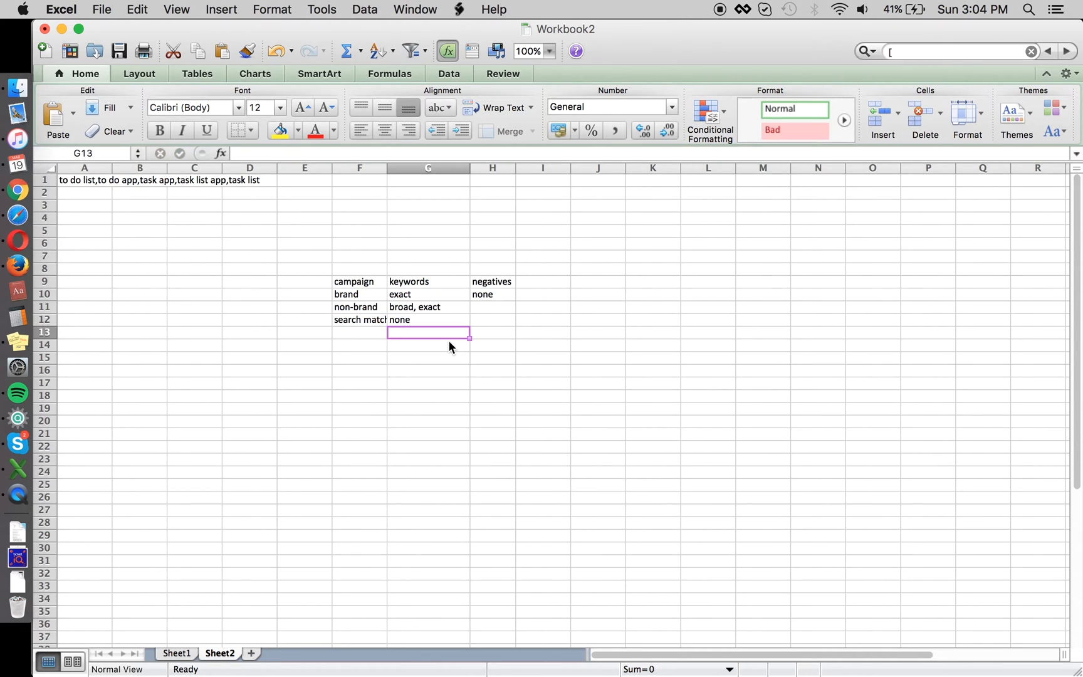
Step: Widen column F and enter 'task list' in G17 with $0.40 in H17
{"action": "left_click", "coordinate": [370, 307]}
{"action": "left_click_drag", "start_coordinate": [388, 172], "coordinate": [410, 172]}
{"action": "left_click", "coordinate": [448, 308]}
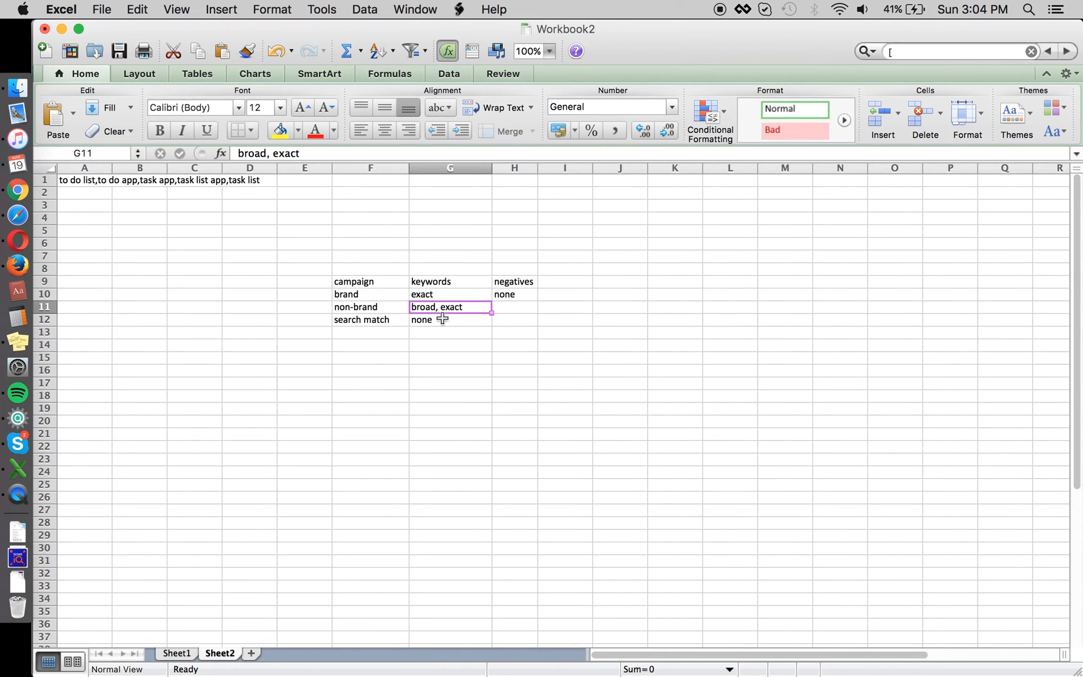
{"action": "left_click", "coordinate": [453, 384]}
{"action": "type", "text": "task list"}
{"action": "key", "text": "Return"}
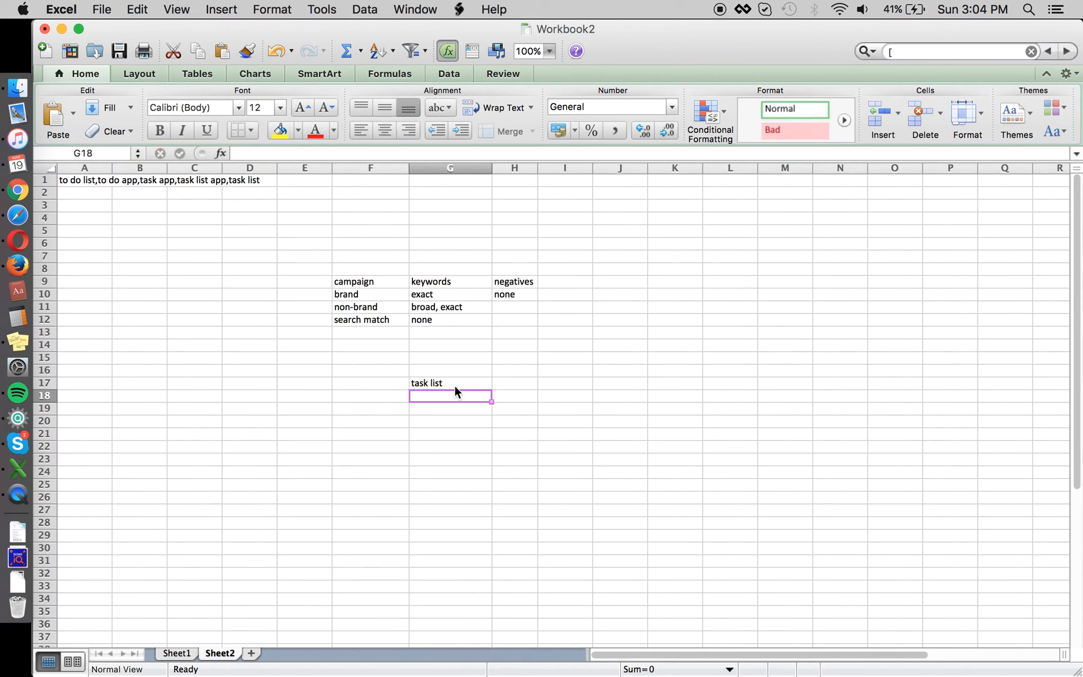
{"action": "key", "text": "Up"}
{"action": "key", "text": "Right"}
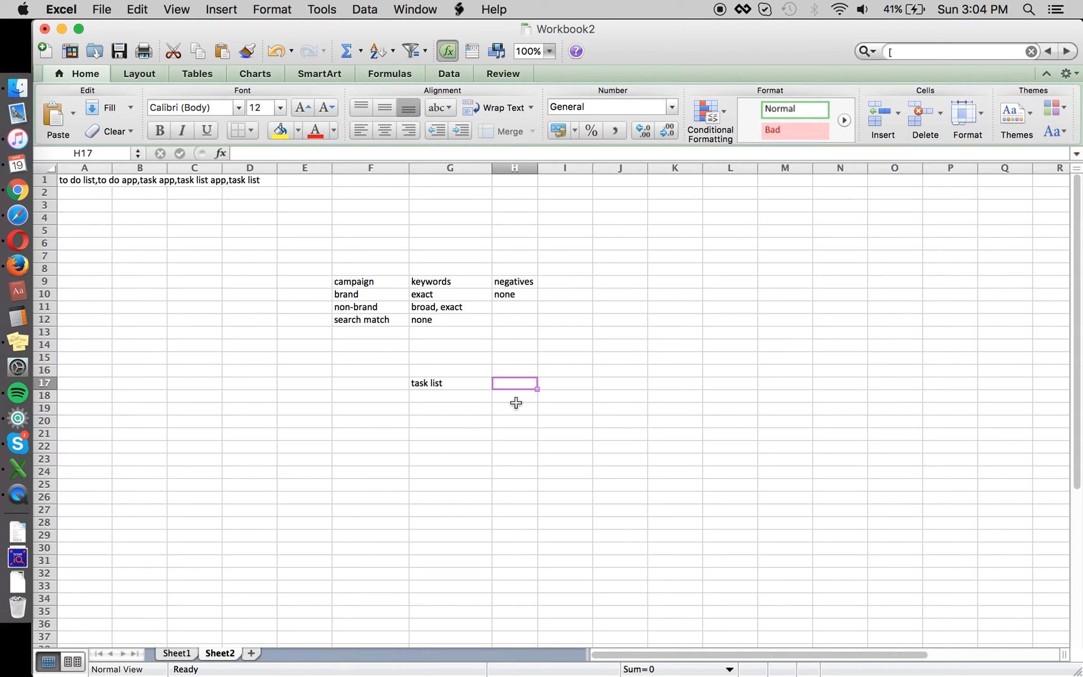
{"action": "type", "text": "$.4"}
{"action": "key", "text": "Return"}
Step: Look over the task list value and the planning table's brand and non-brand cells
{"action": "key", "text": "Up"}
{"action": "key", "text": "Left"}
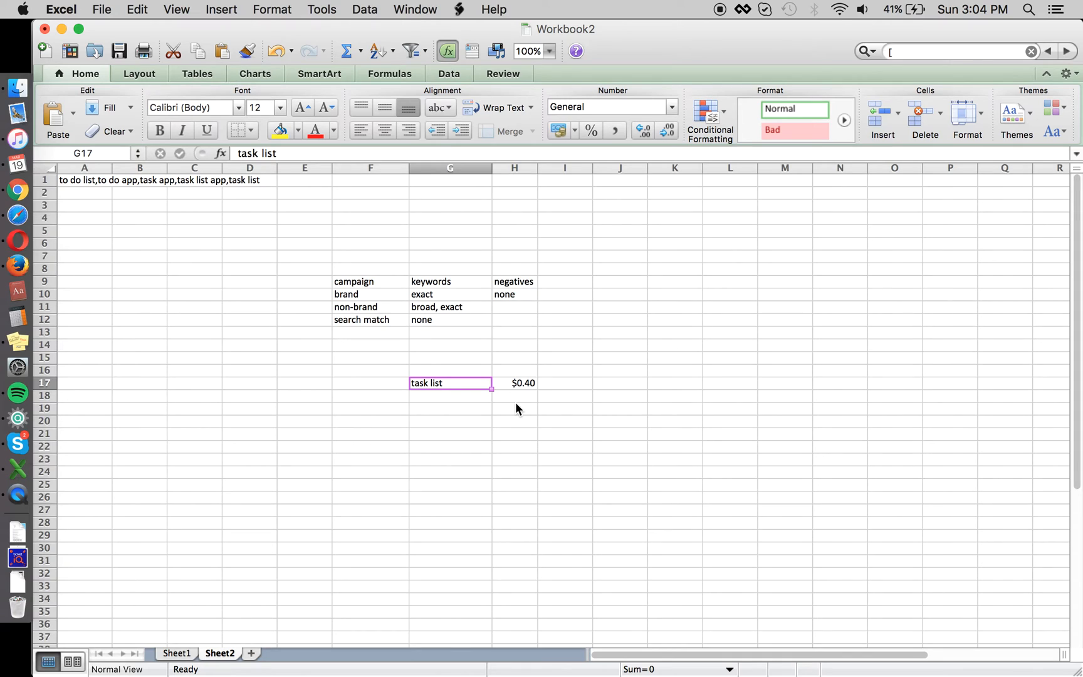
{"action": "key", "text": "super+Tab"}
{"action": "key", "text": "super+Tab"}
{"action": "key", "text": "Right"}
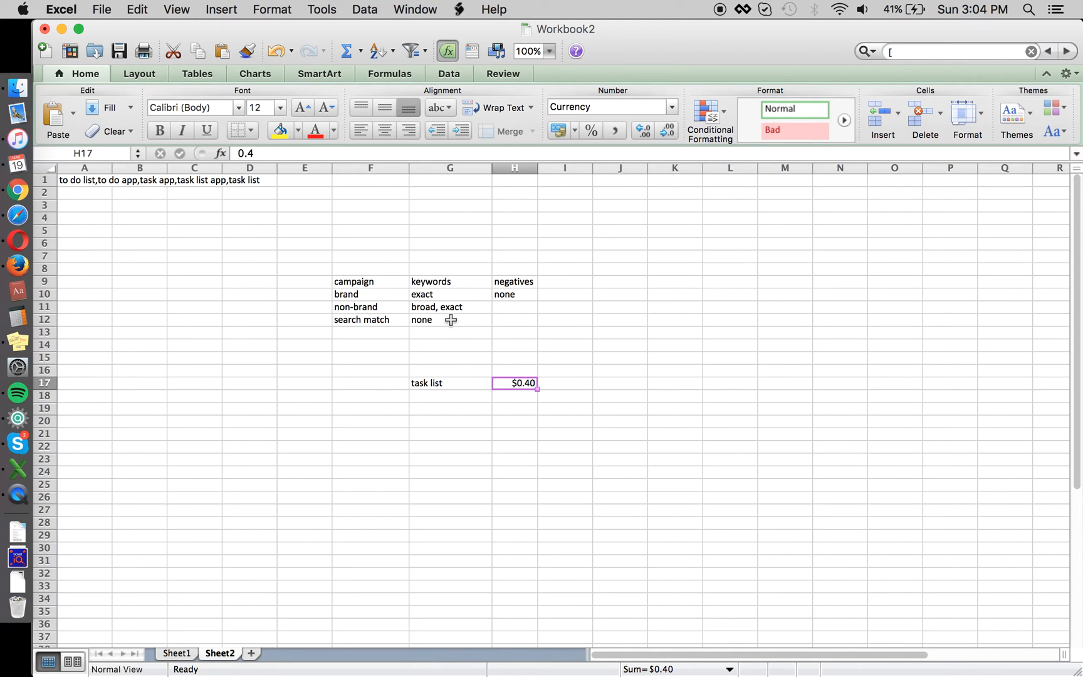
{"action": "left_click", "coordinate": [443, 294]}
{"action": "left_click", "coordinate": [510, 308]}
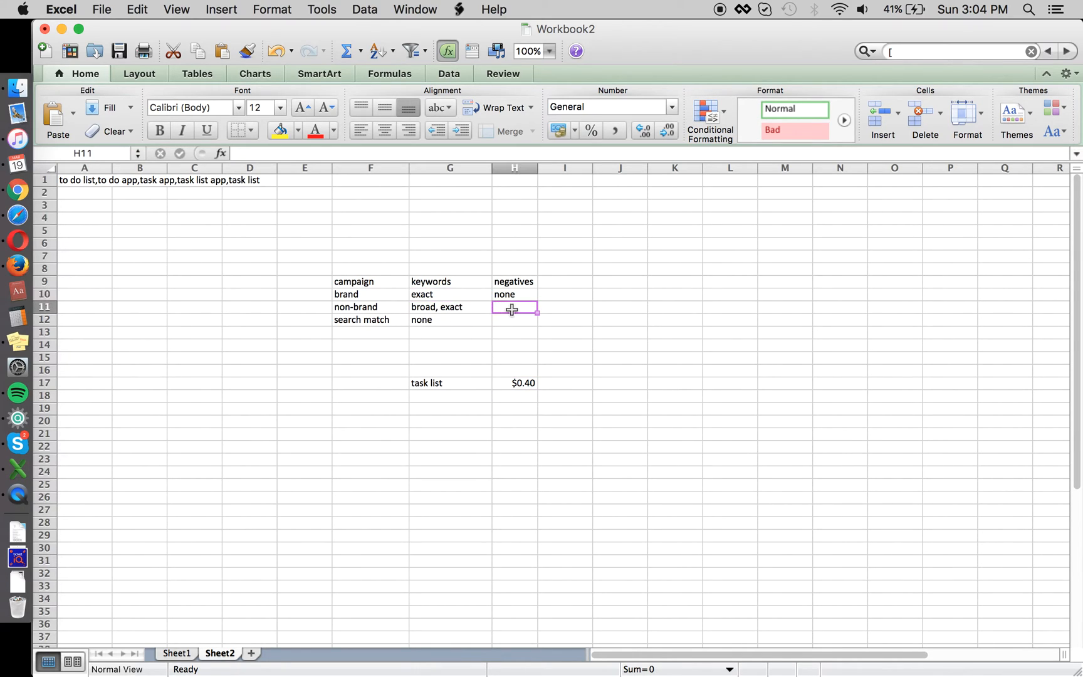
{"action": "left_click", "coordinate": [571, 343]}
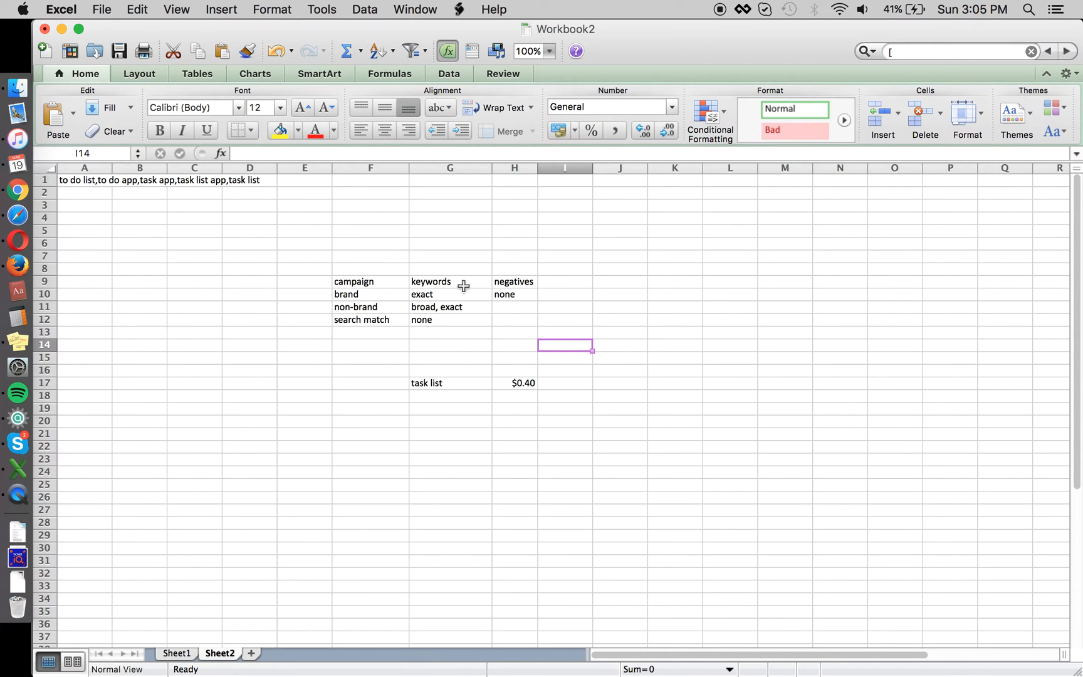
{"action": "key", "text": "super+Tab"}
Step: Open the Search Match Add Negative Keywords dialog and copy the keyword list from Excel A1
{"action": "left_click", "coordinate": [218, 394]}
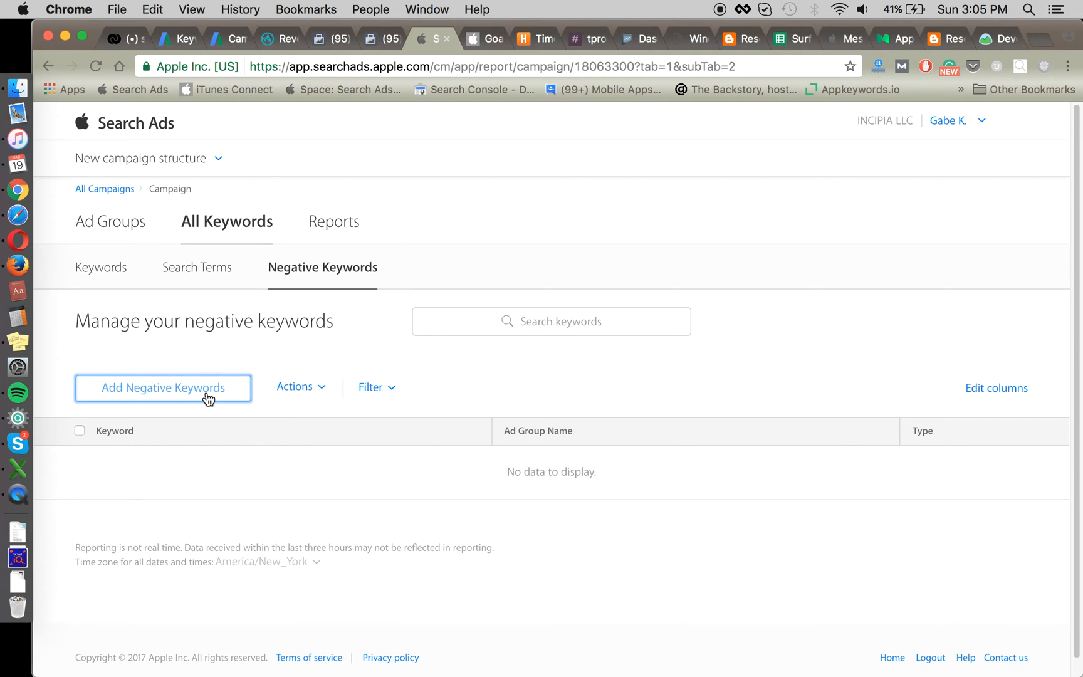
{"action": "left_click", "coordinate": [213, 449]}
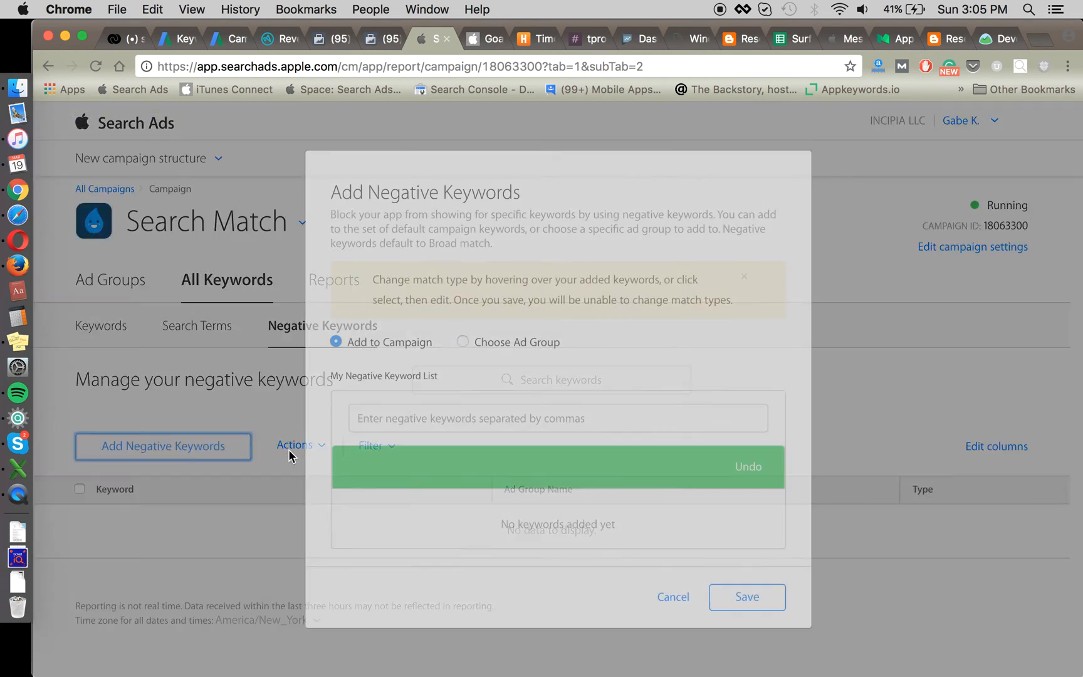
{"action": "left_click", "coordinate": [403, 440]}
{"action": "key", "text": "super+Tab"}
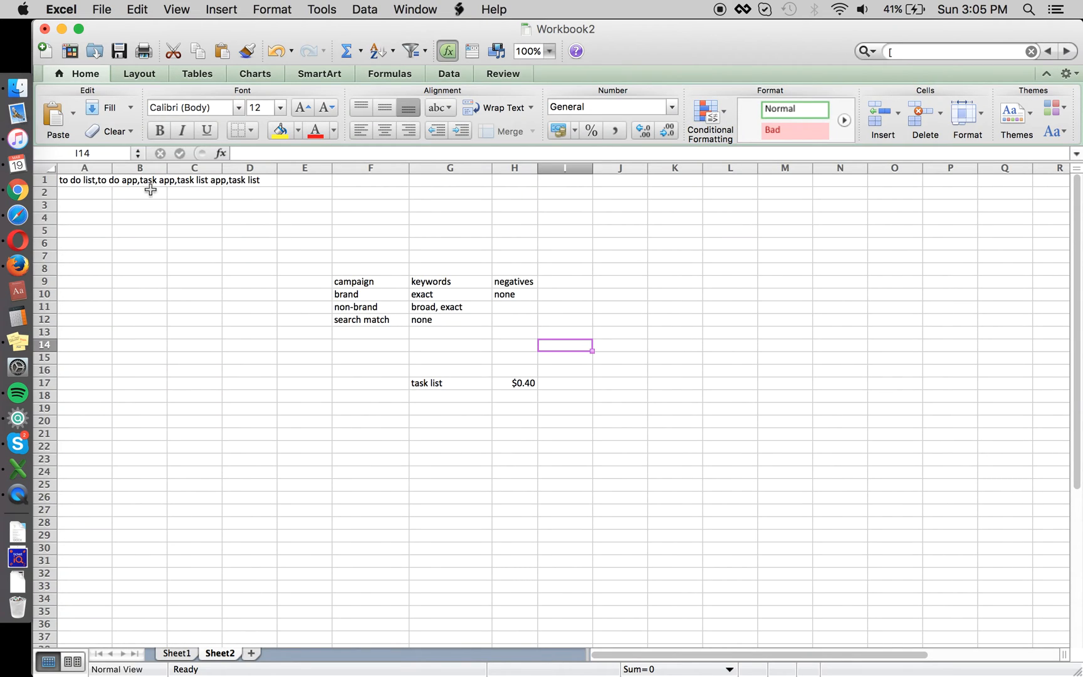
{"action": "left_click", "coordinate": [91, 188]}
{"action": "key", "text": "Up"}
{"action": "key", "text": "super+c"}
{"action": "key", "text": "super+Tab"}
Step: Paste the list, append ',goalie', and save the six negative keywords to Search Match
{"action": "key", "text": "super+v"}
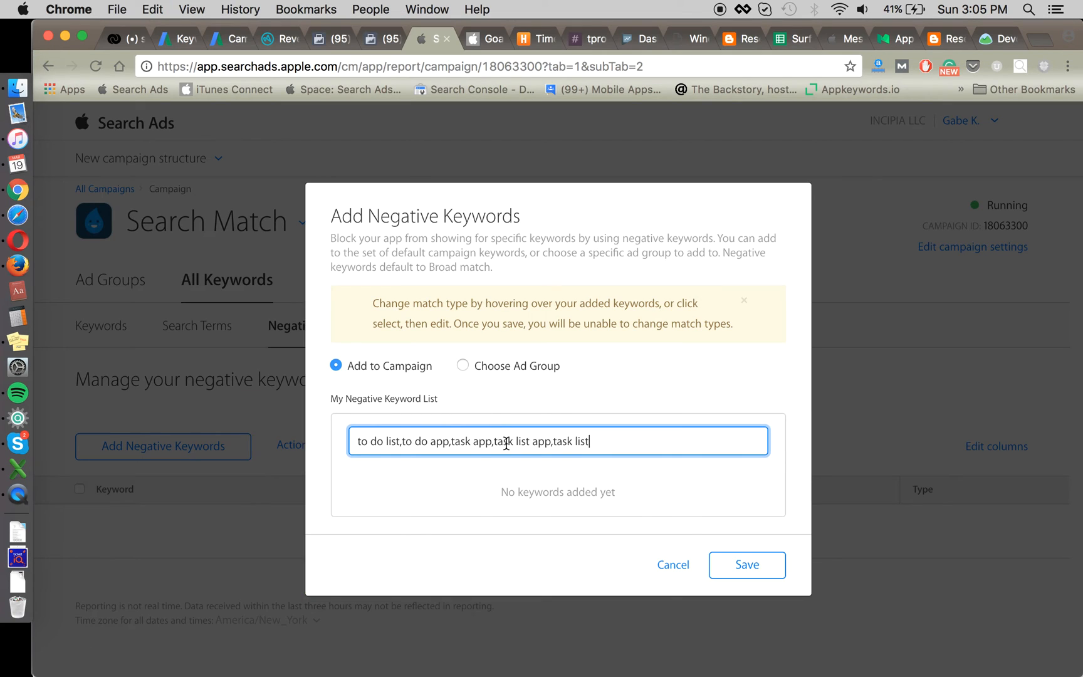
{"action": "type", "text": ",goalie"}
{"action": "key", "text": "Return"}
{"action": "scroll", "coordinate": [708, 479], "scroll_direction": "down", "scroll_amount": 1}
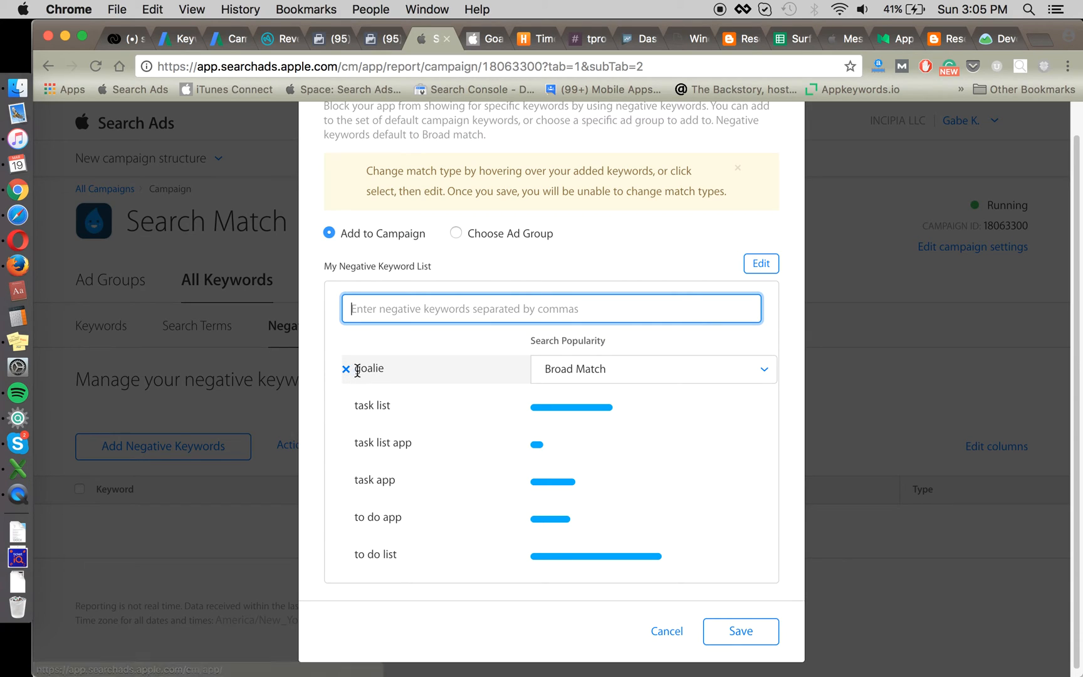
{"action": "key", "text": "super+Tab"}
{"action": "key", "text": "super+Tab"}
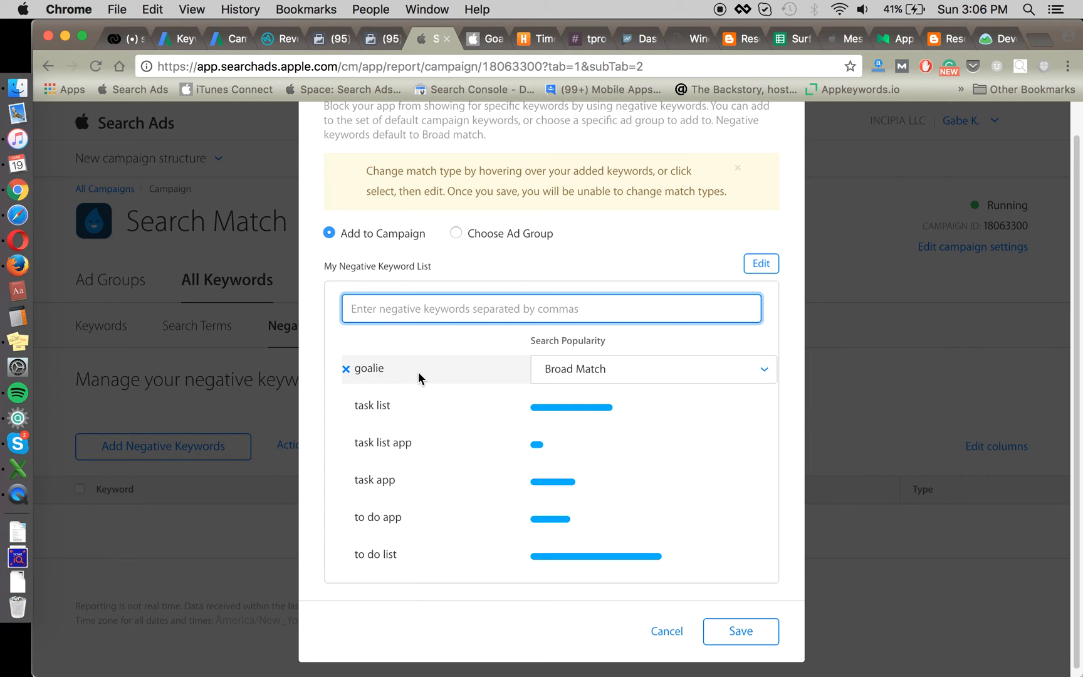
{"action": "scroll", "coordinate": [439, 337], "scroll_direction": "up", "scroll_amount": 1}
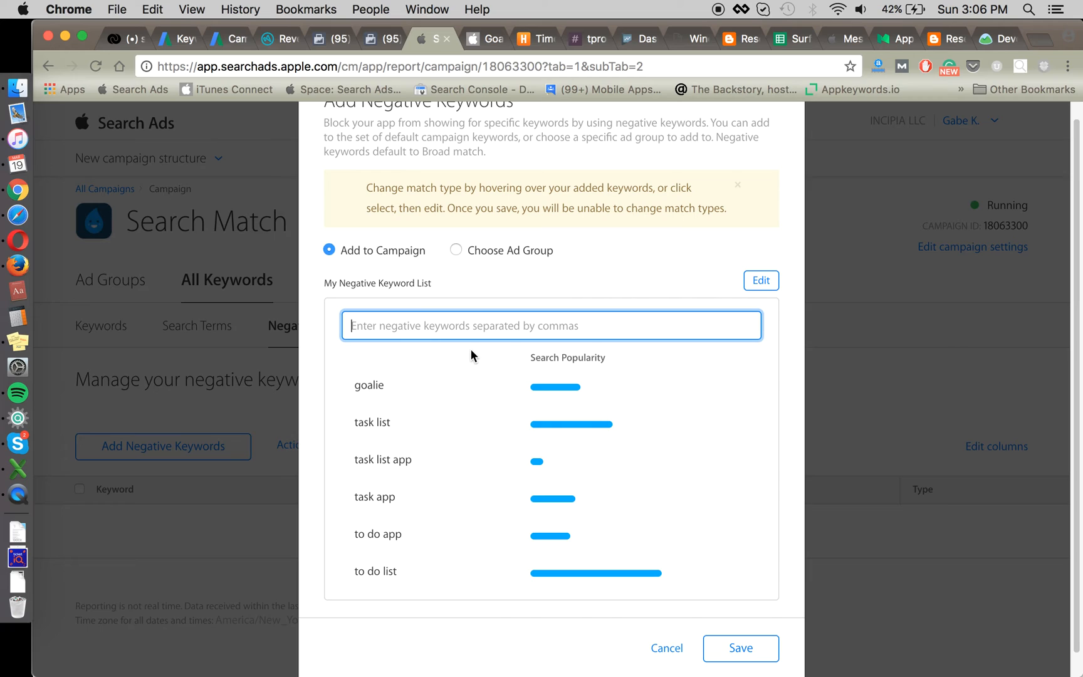
{"action": "mouse_move", "coordinate": [402, 395]}
{"action": "mouse_move", "coordinate": [440, 383]}
{"action": "left_click", "coordinate": [750, 642]}
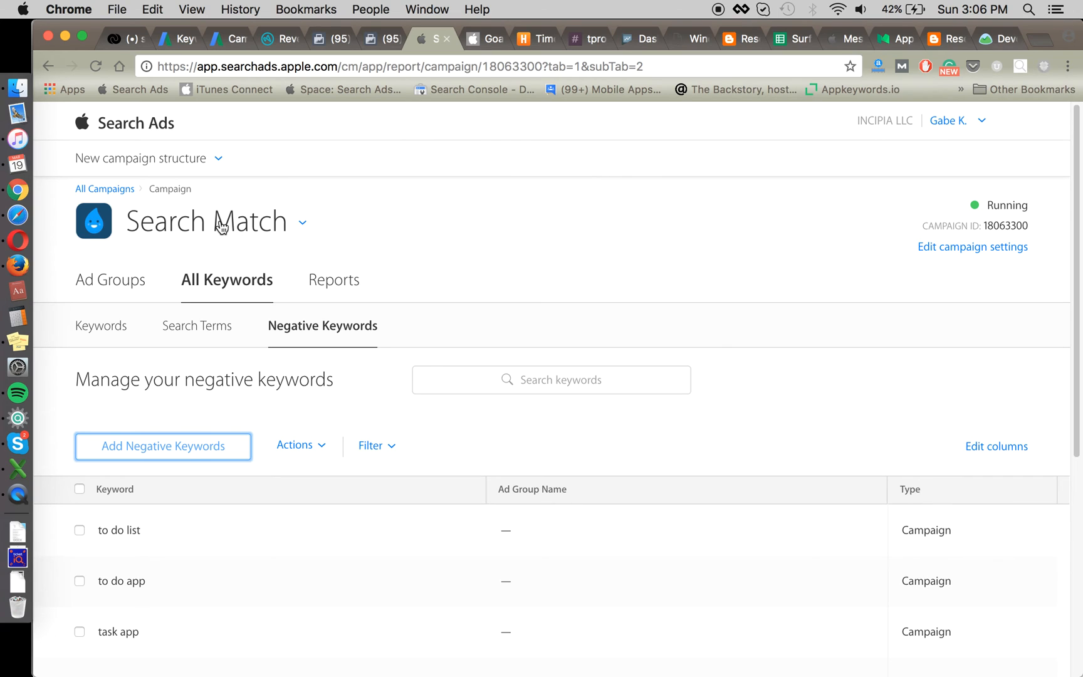
Step: Go to the Non-Brand campaign's Non-Brand Broad ad group negative keywords
{"action": "left_click", "coordinate": [222, 227]}
{"action": "type", "text": "bra"}
{"action": "key", "text": "BackSpace"}
{"action": "key", "text": "BackSpace"}
{"action": "key", "text": "BackSpace"}
{"action": "type", "text": "non"}
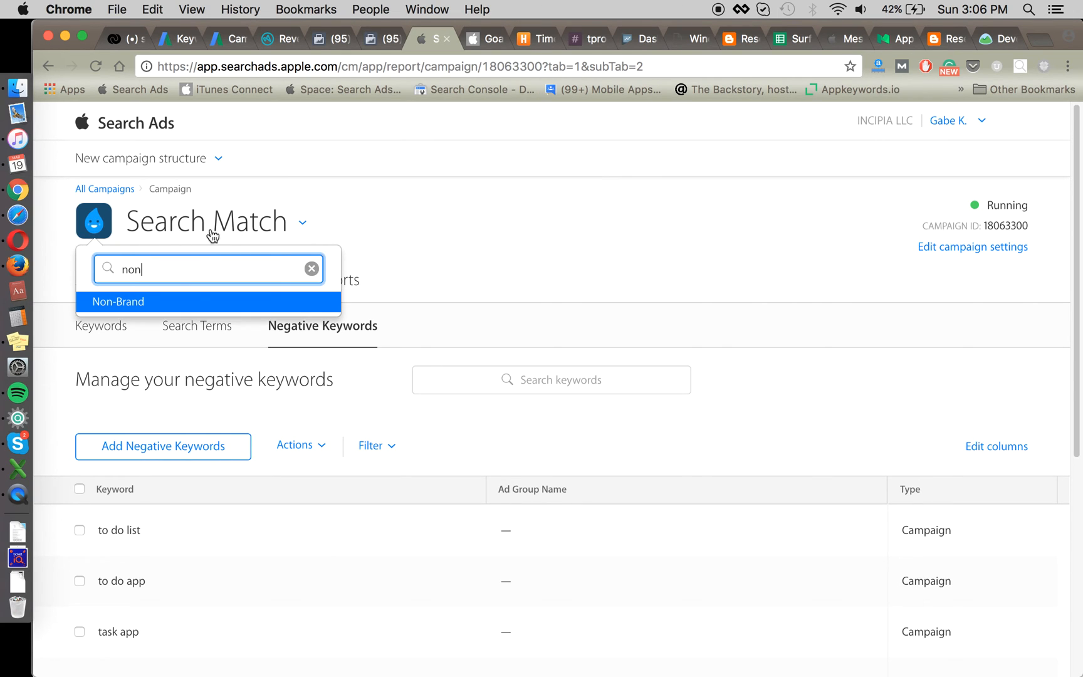
{"action": "left_click", "coordinate": [181, 307]}
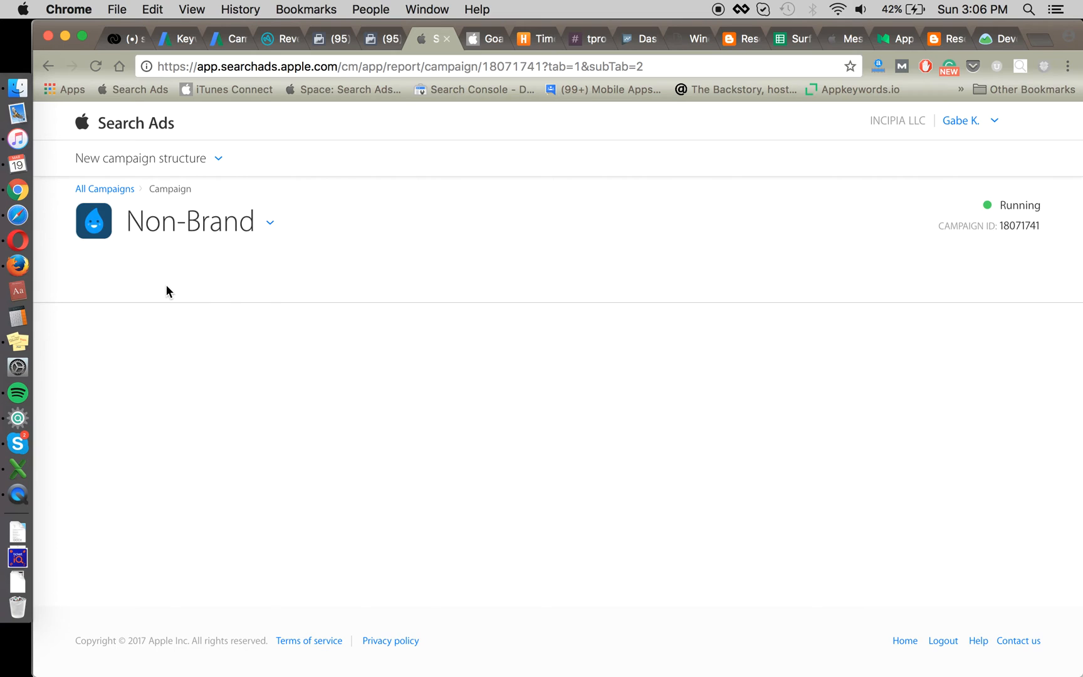
{"action": "left_click", "coordinate": [116, 282]}
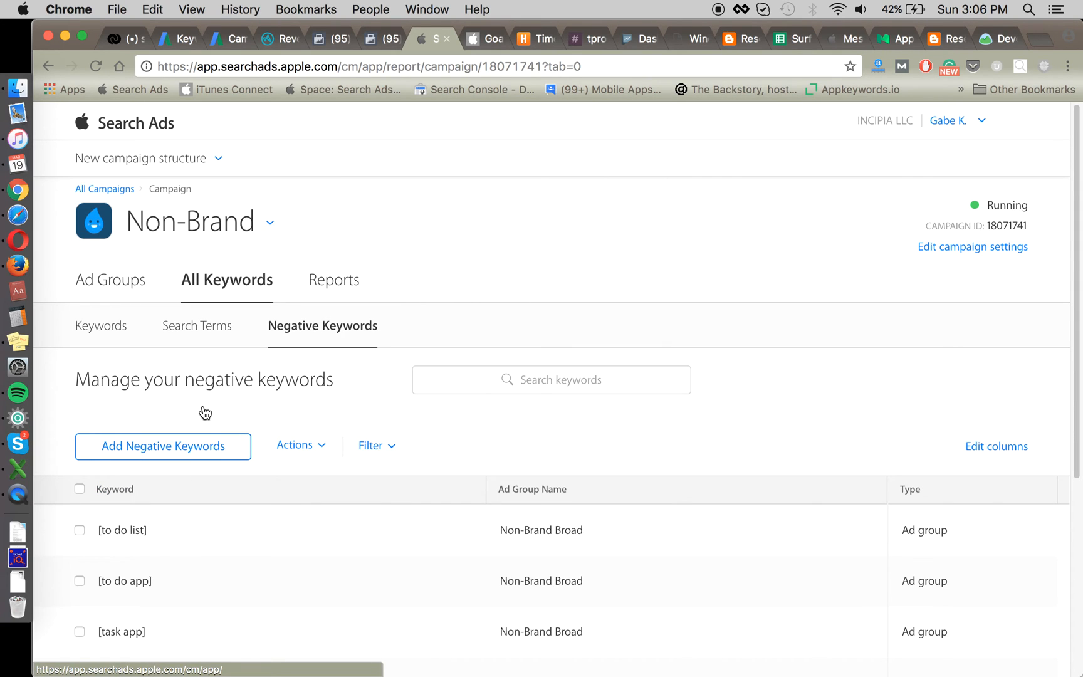
{"action": "left_click", "coordinate": [133, 282]}
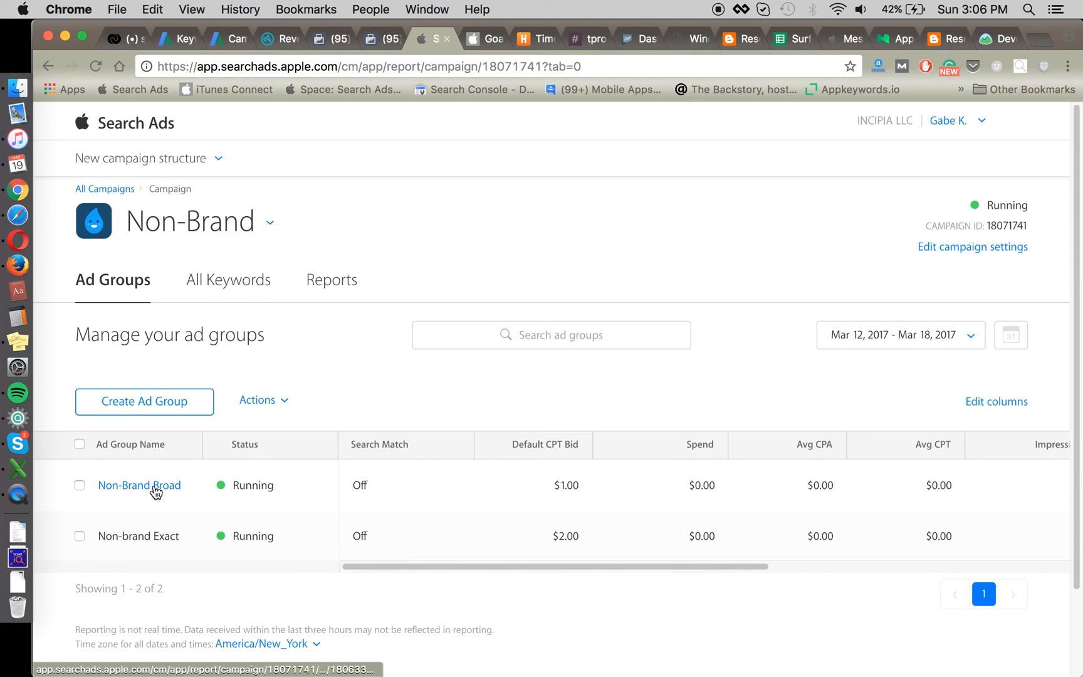
{"action": "left_click", "coordinate": [155, 488]}
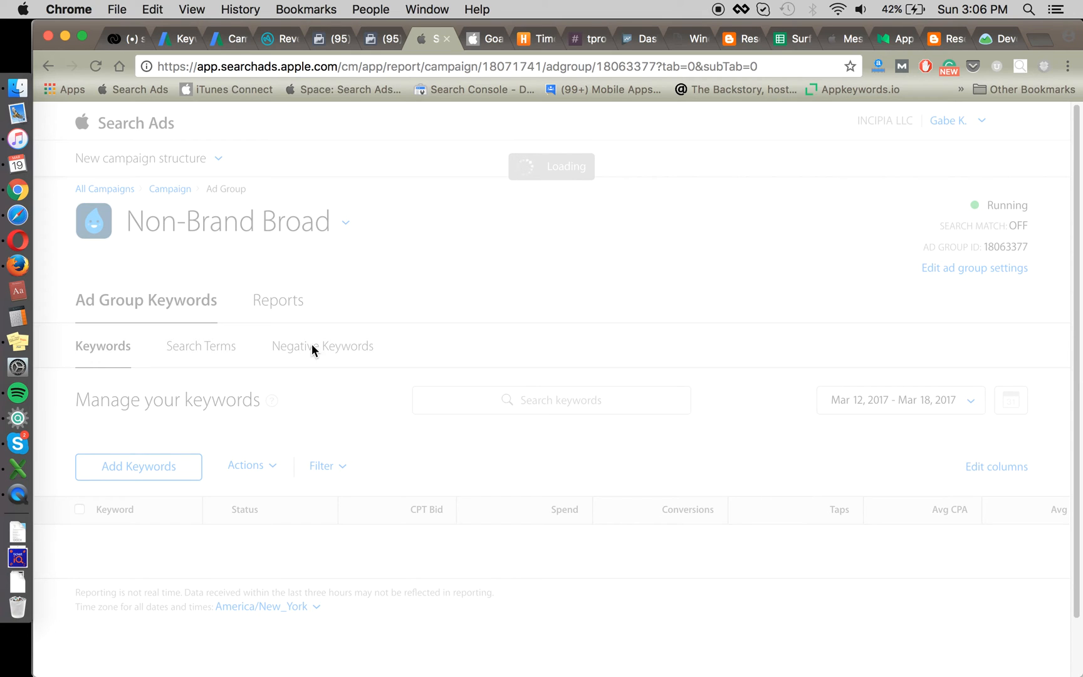
{"action": "left_click", "coordinate": [312, 346]}
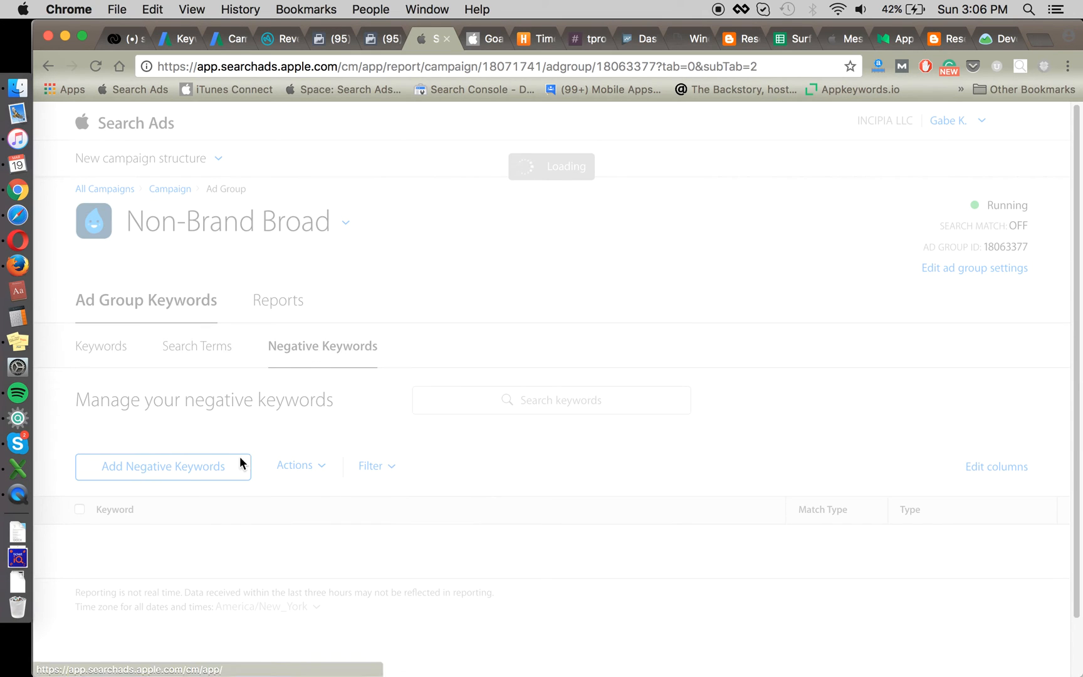
Step: Add 'goalie' as a negative keyword for the ad group and save it
{"action": "left_click", "coordinate": [203, 473]}
{"action": "left_click", "coordinate": [545, 418]}
{"action": "type", "text": "goalie"}
{"action": "key", "text": "Return"}
{"action": "left_click", "coordinate": [760, 553]}
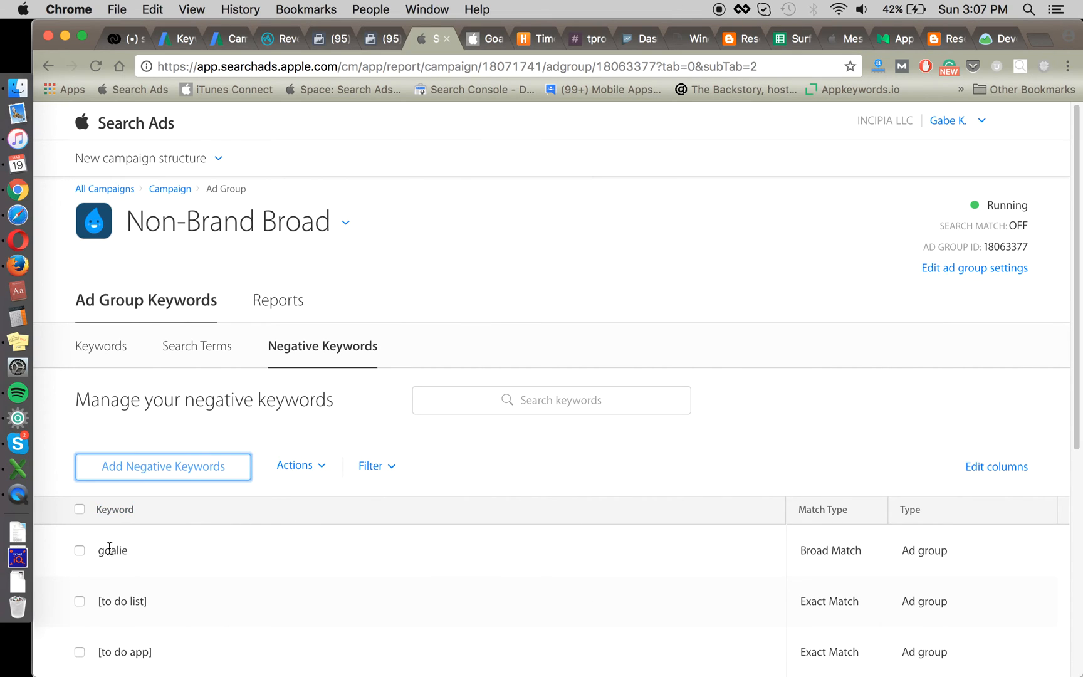
{"action": "left_click", "coordinate": [499, 445]}
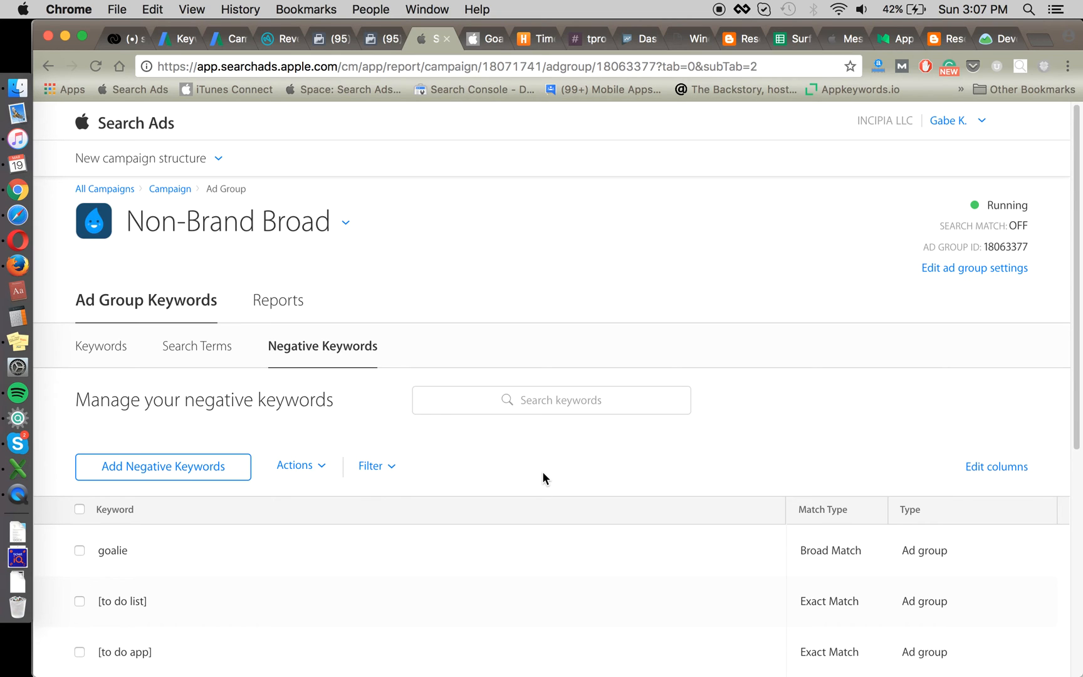
{"action": "key", "text": "super+Tab"}
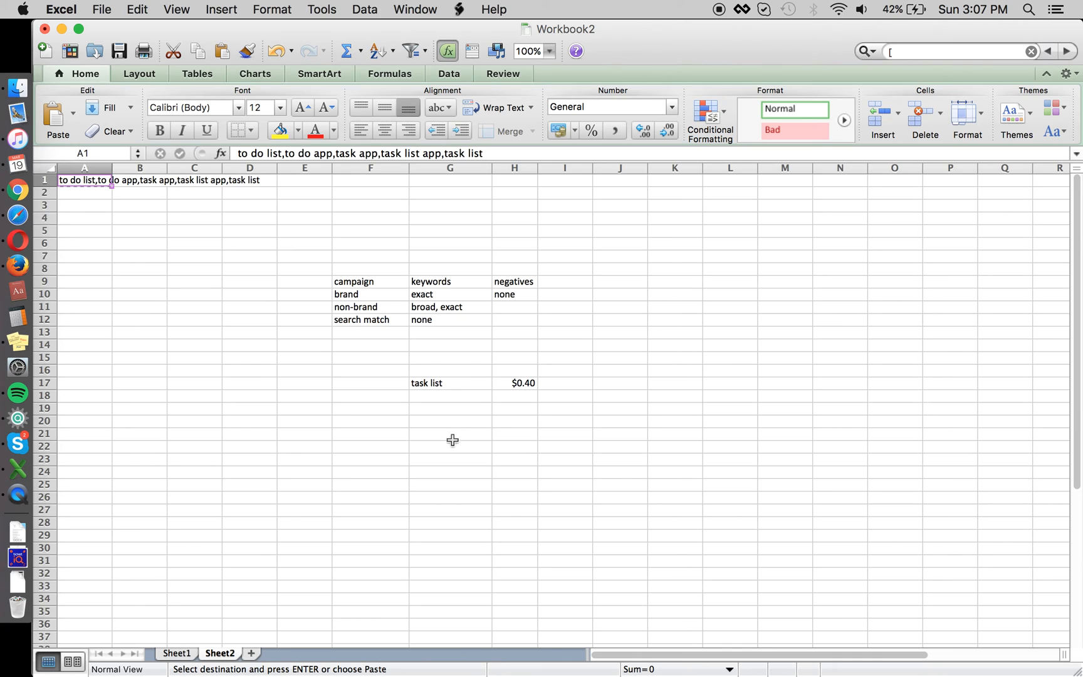
Step: Enter 'to do app free' in G22 and review the entry, leaving it unchanged
{"action": "left_click", "coordinate": [451, 451]}
{"action": "type", "text": "to do ap"}
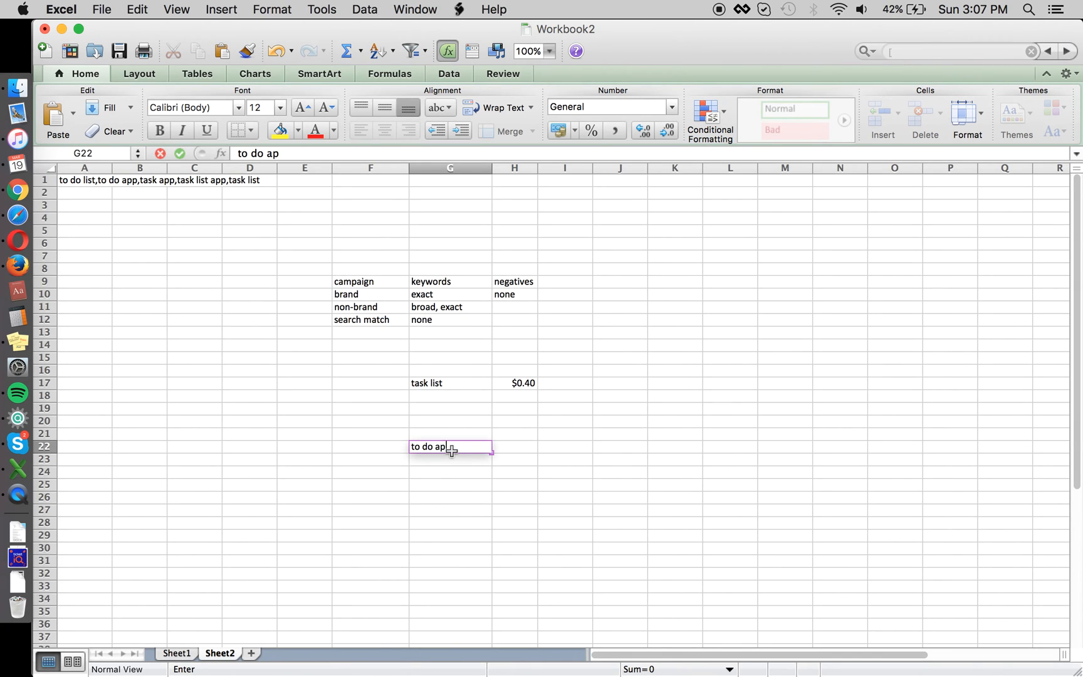
{"action": "type", "text": "p free"}
{"action": "key", "text": "Return"}
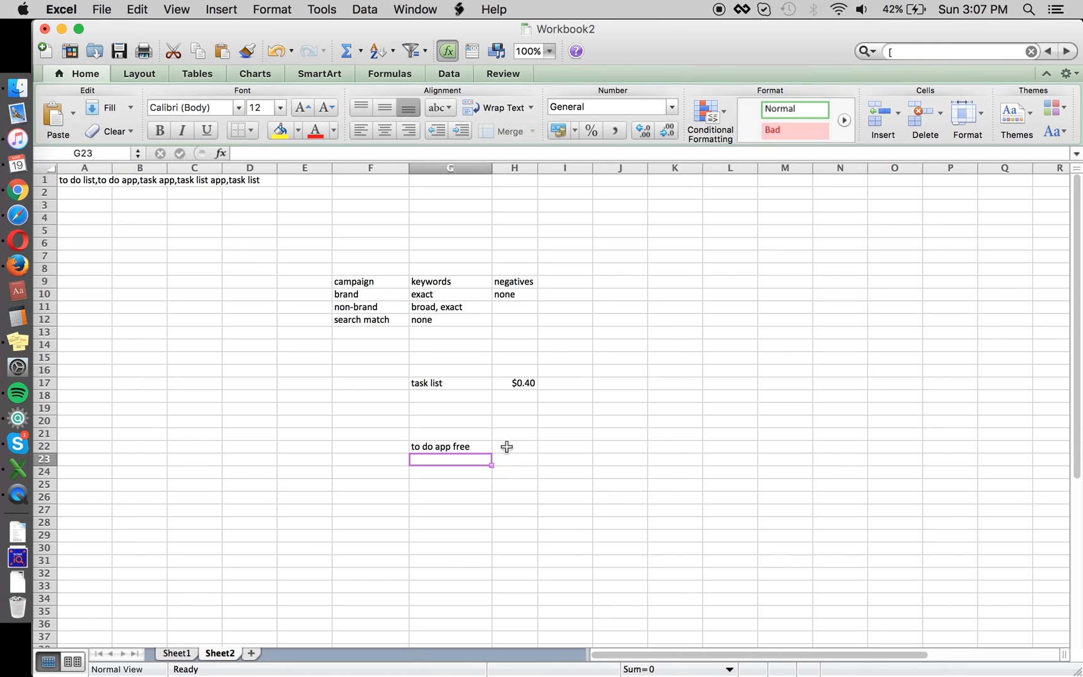
{"action": "left_click", "coordinate": [484, 447]}
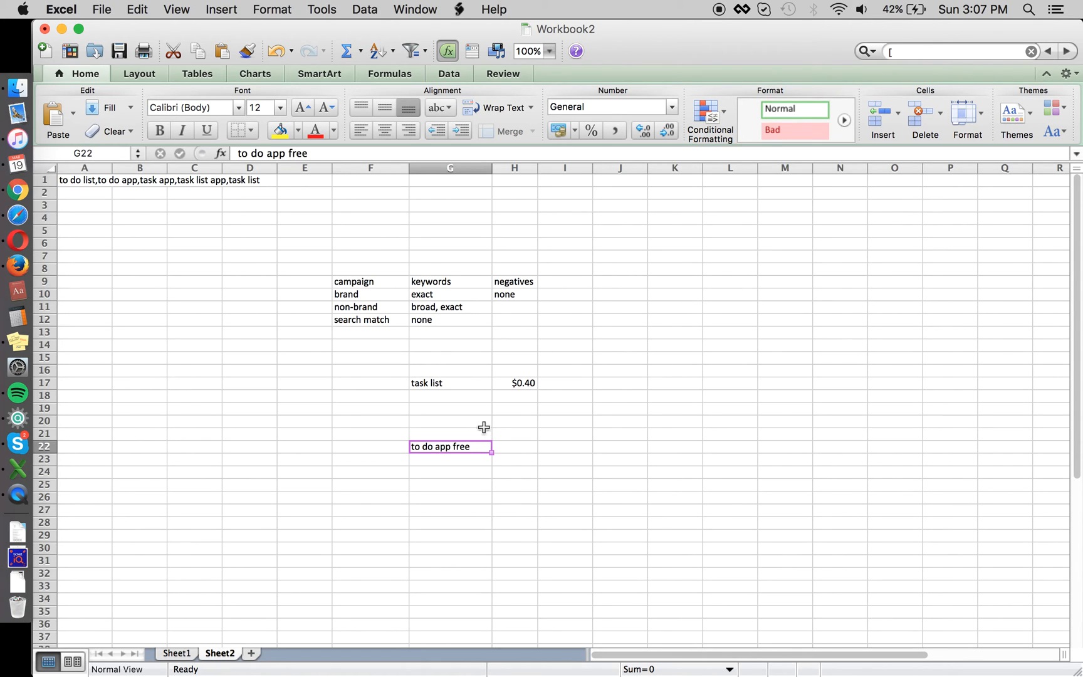
{"action": "left_click", "coordinate": [451, 461]}
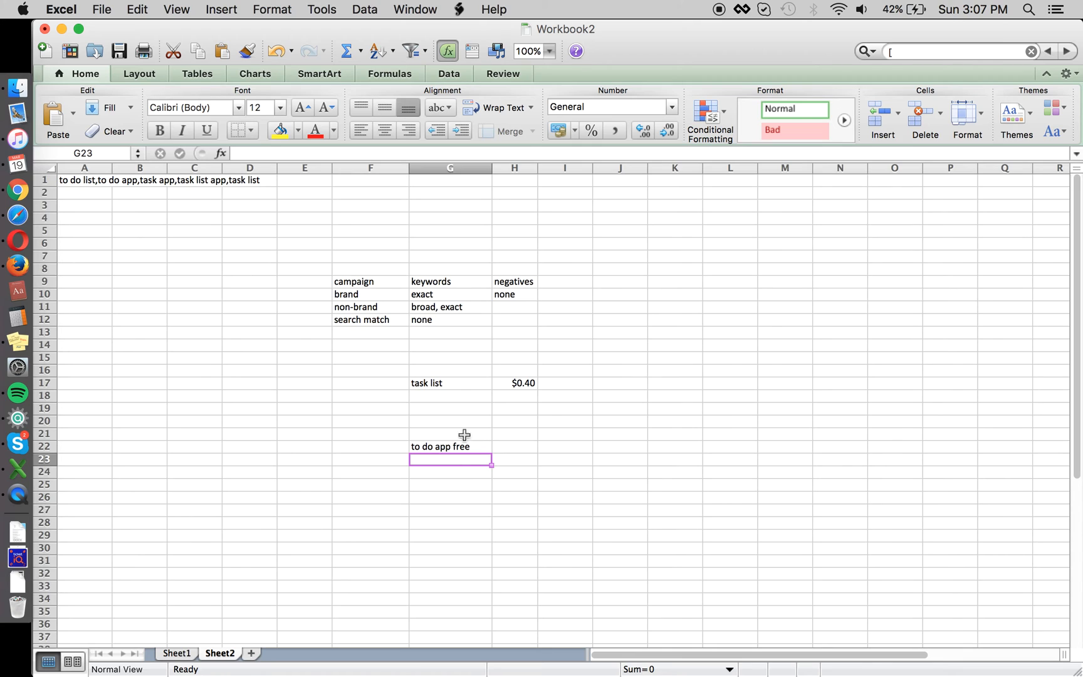
{"action": "key", "text": "Up"}
{"action": "left_click", "coordinate": [298, 153]}
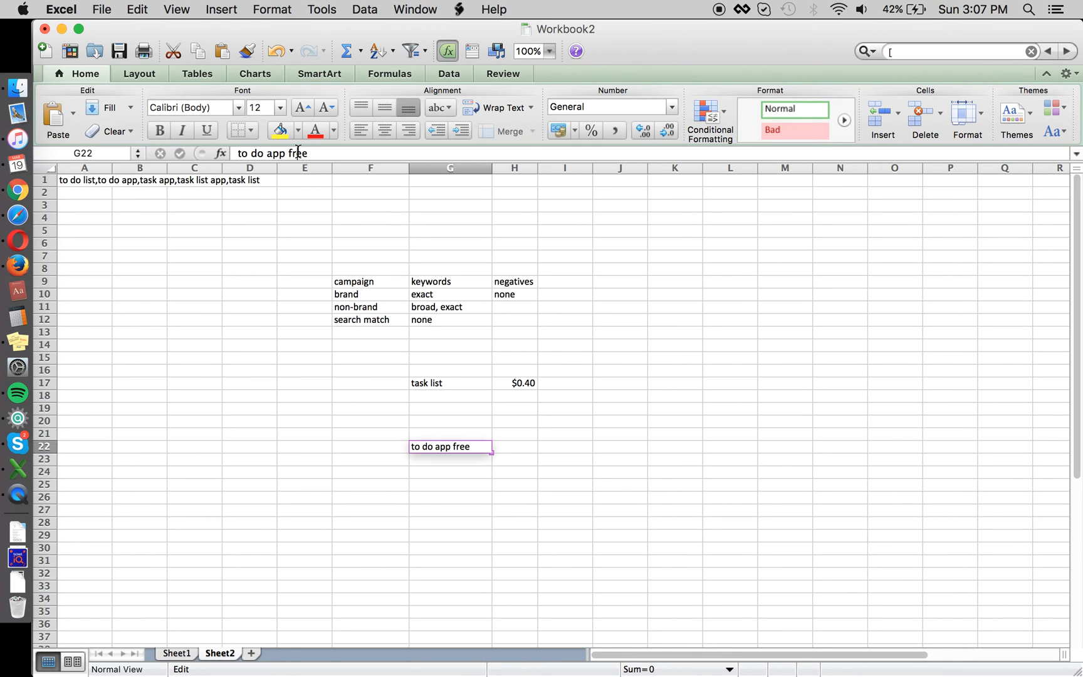
{"action": "left_click_drag", "start_coordinate": [289, 153], "coordinate": [313, 264]}
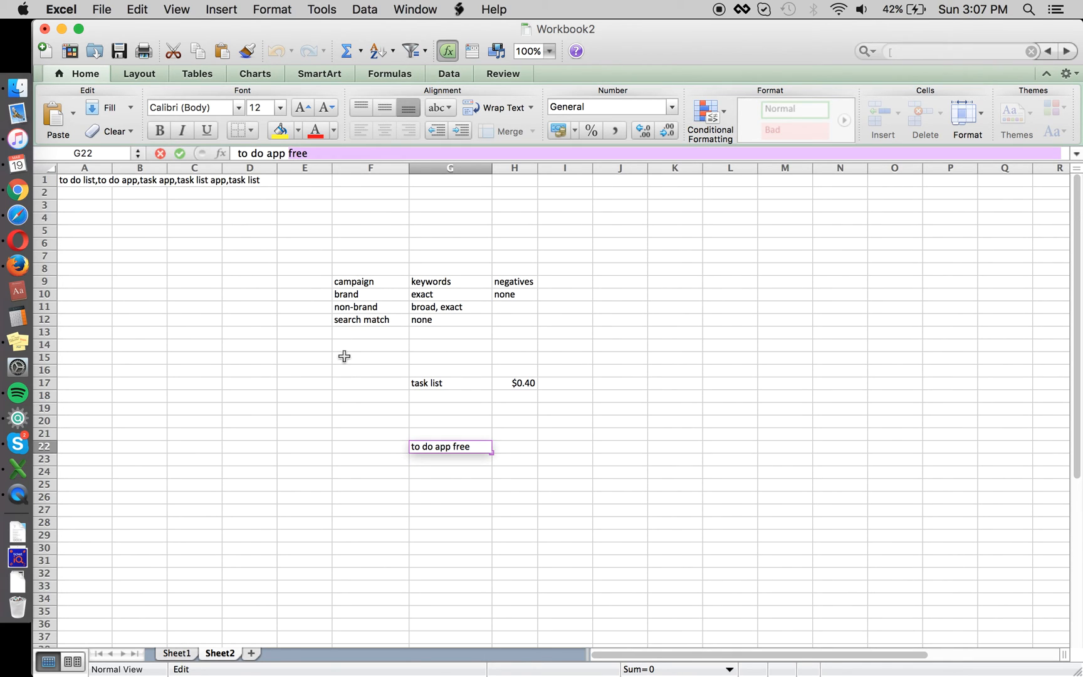
{"action": "key", "text": "Escape"}
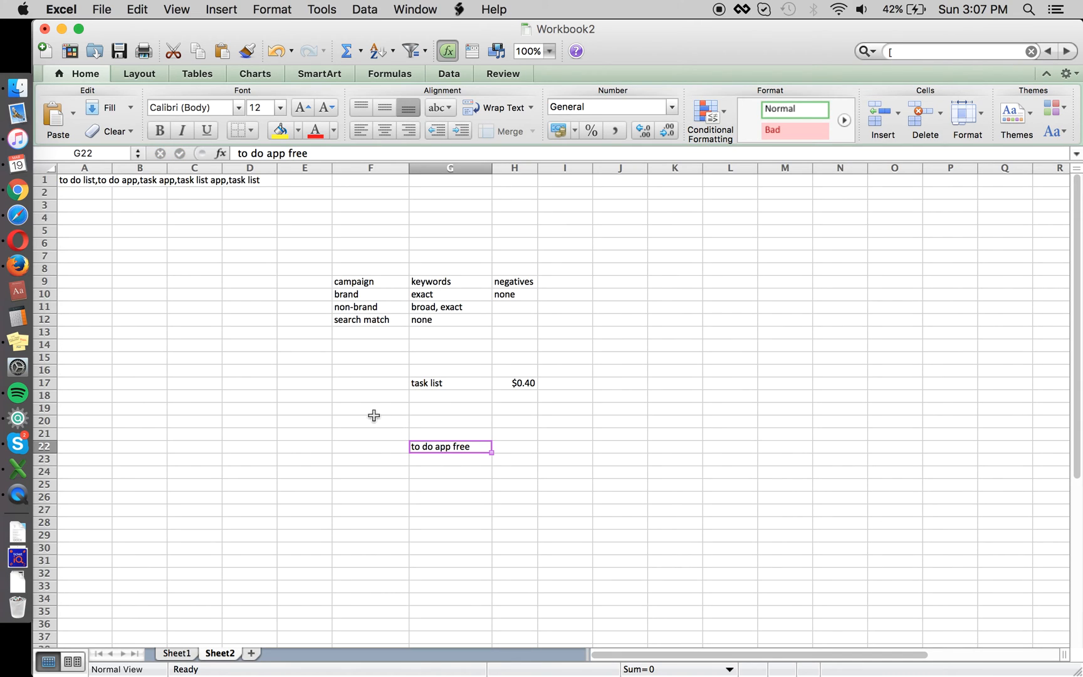
Step: Add 'to do list free' in G23 and 'task app free' in G24
{"action": "key", "text": "Down"}
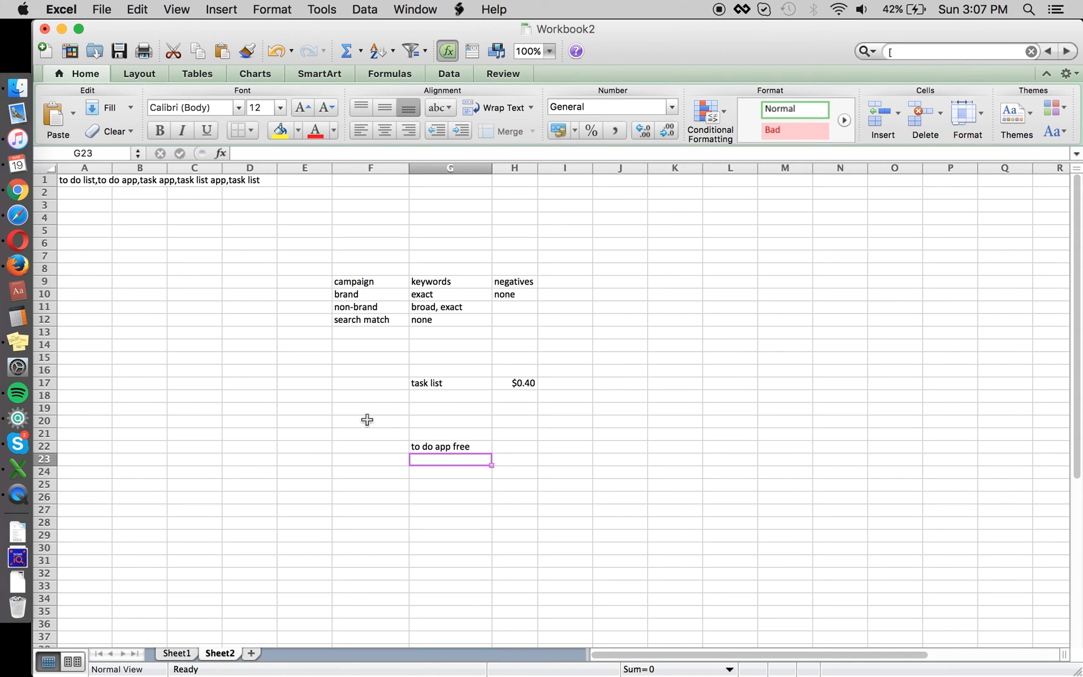
{"action": "type", "text": "to"}
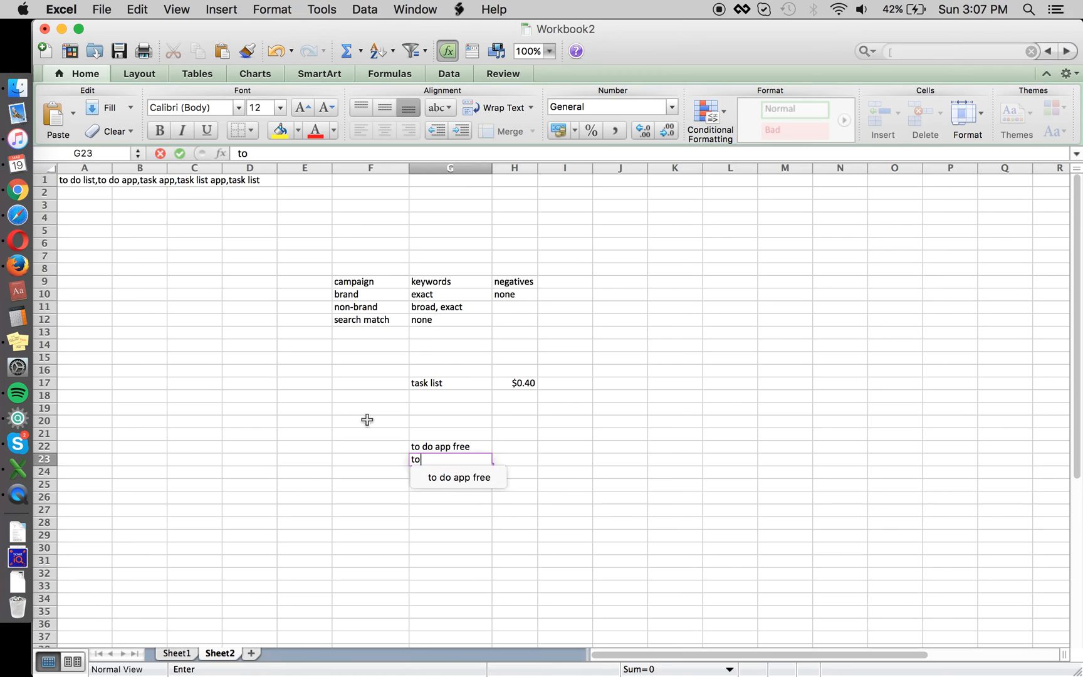
{"action": "type", "text": " do list free"}
{"action": "key", "text": "Return"}
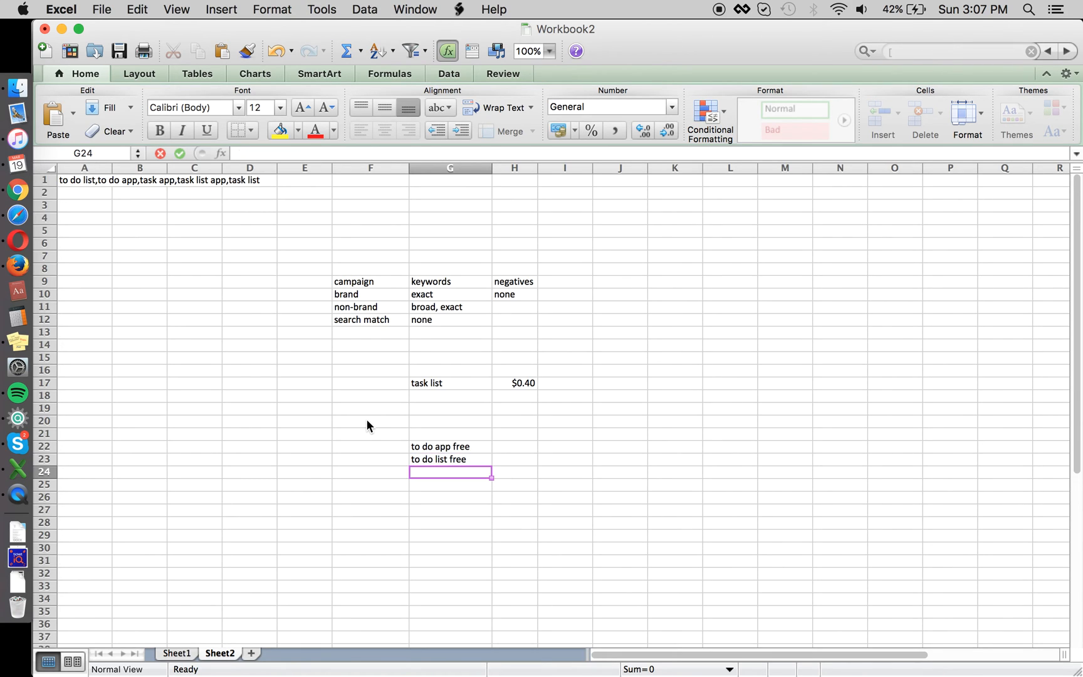
{"action": "type", "text": "task app free"}
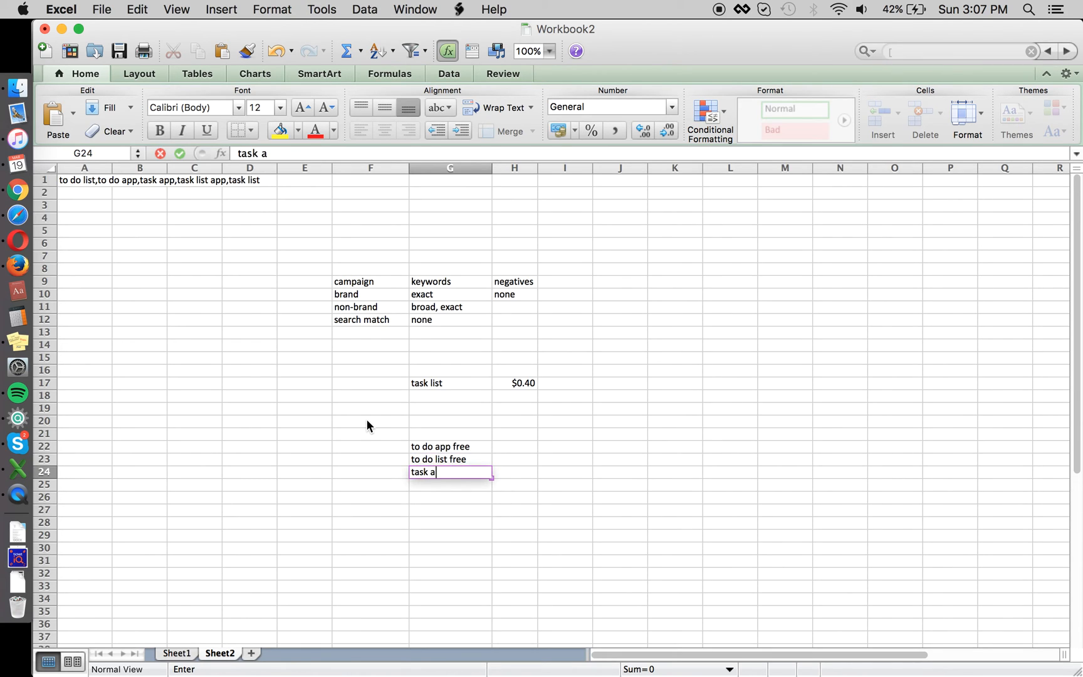
{"action": "key", "text": "Return"}
{"action": "key", "text": "Up"}
{"action": "key", "text": "Up"}
{"action": "key", "text": "Up"}
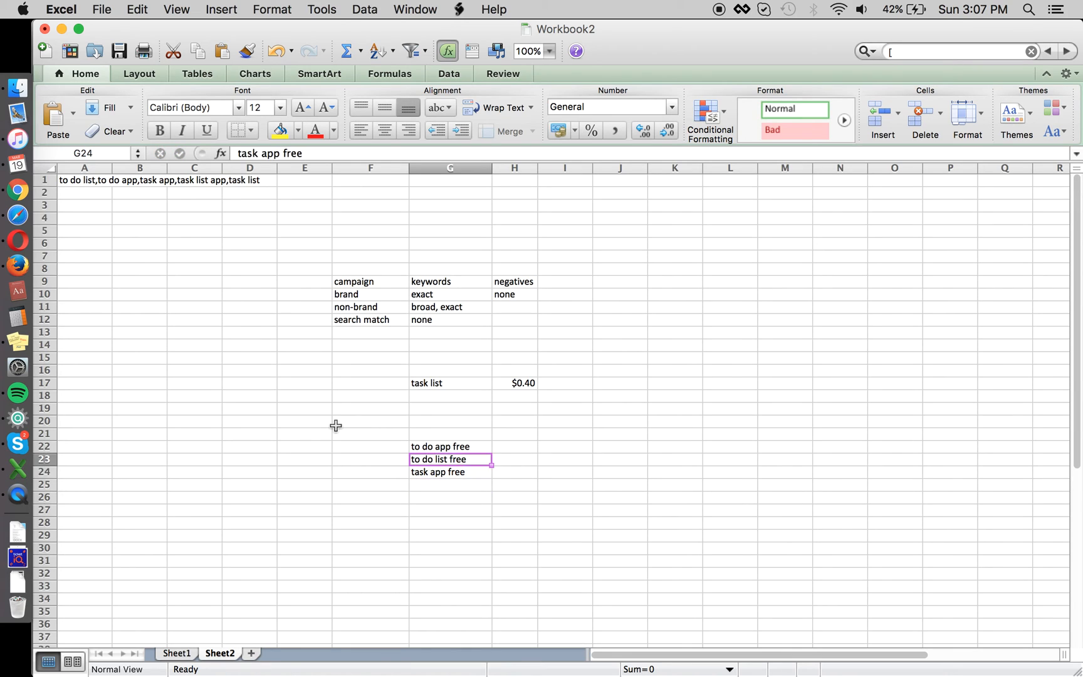
{"action": "key", "text": "Down"}
{"action": "key", "text": "Down"}
{"action": "key", "text": "Down"}
{"action": "key", "text": "Down"}
{"action": "key", "text": "Down"}
{"action": "key", "text": "Up"}
{"action": "key", "text": "Up"}
{"action": "key", "text": "Up"}
{"action": "key", "text": "Up"}
{"action": "key", "text": "super+Tab"}
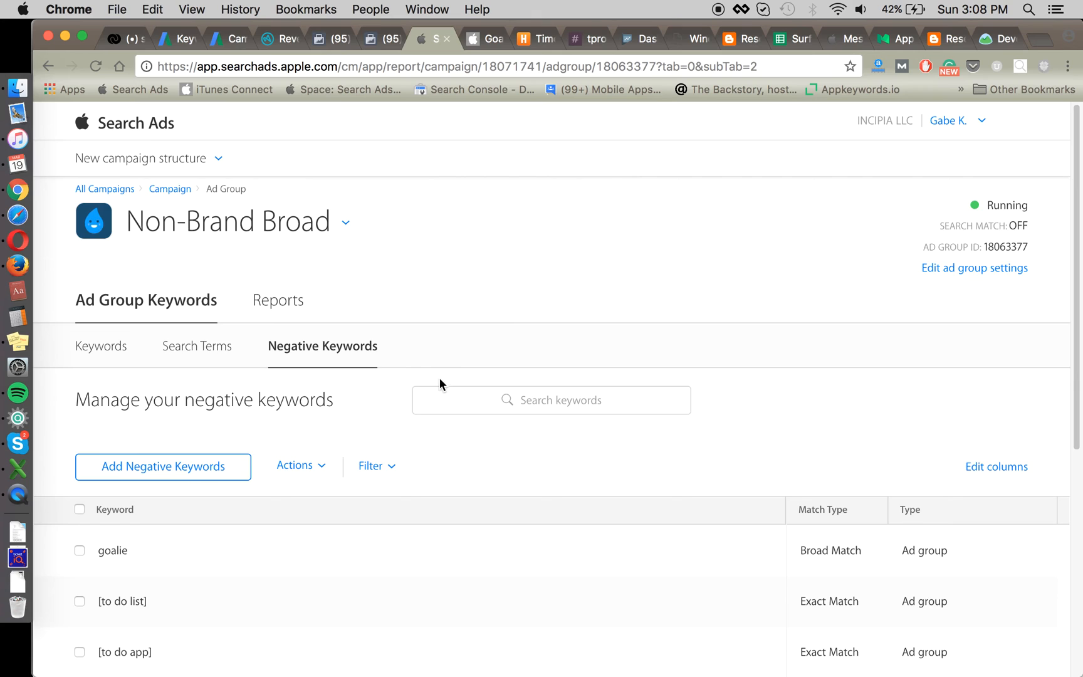
Step: Go from the Non-Brand Broad negatives up through All Campaigns to the Non-Brand campaign
{"action": "scroll", "coordinate": [439, 380], "scroll_direction": "down", "scroll_amount": 2}
{"action": "key", "text": "super+Tab"}
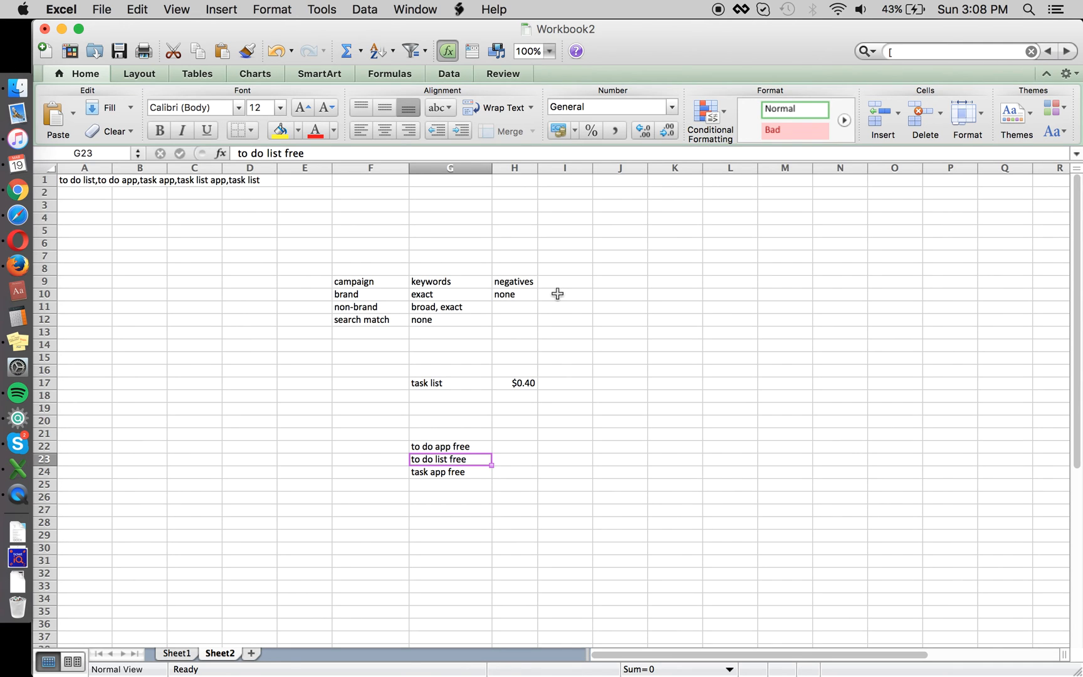
{"action": "key", "text": "super+Tab"}
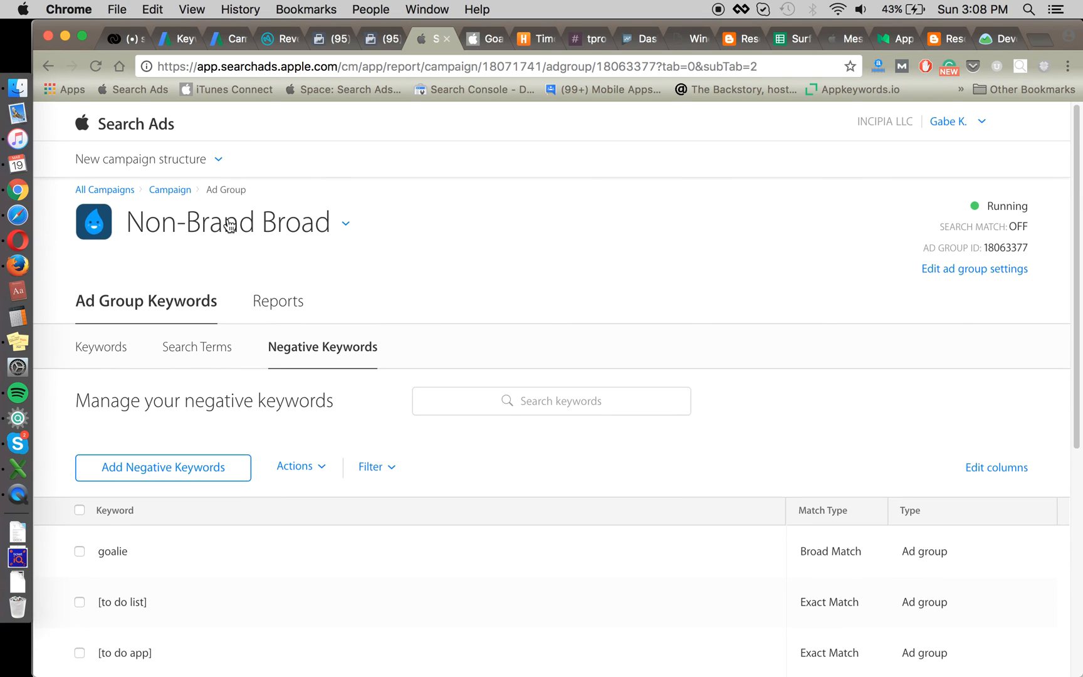
{"action": "left_click", "coordinate": [169, 190]}
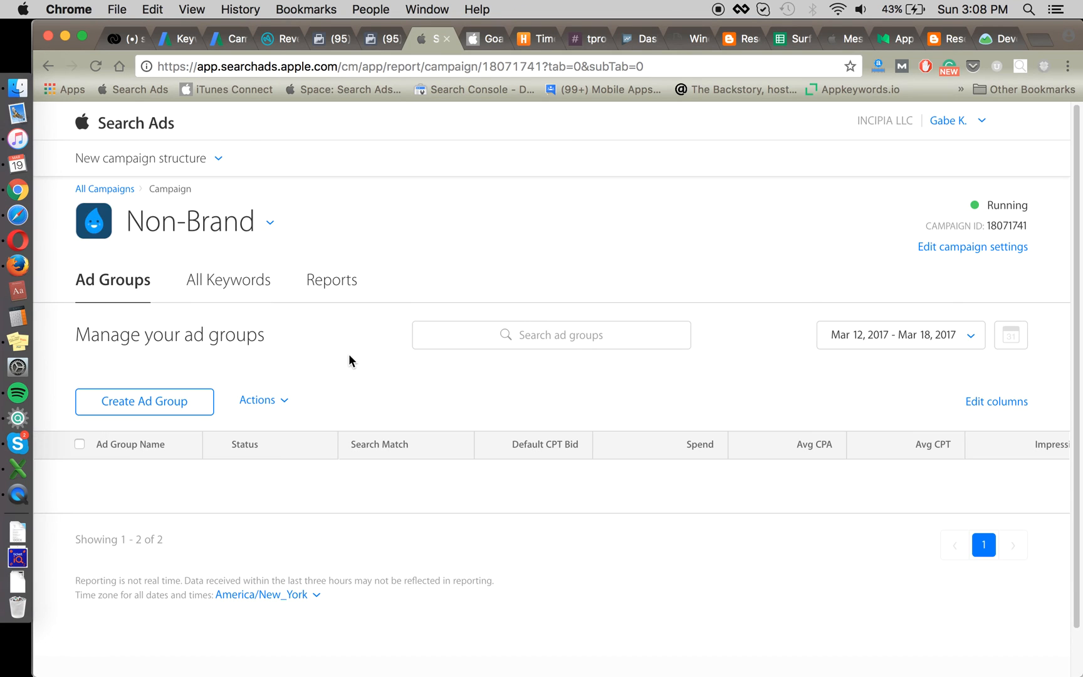
{"action": "left_click", "coordinate": [118, 190]}
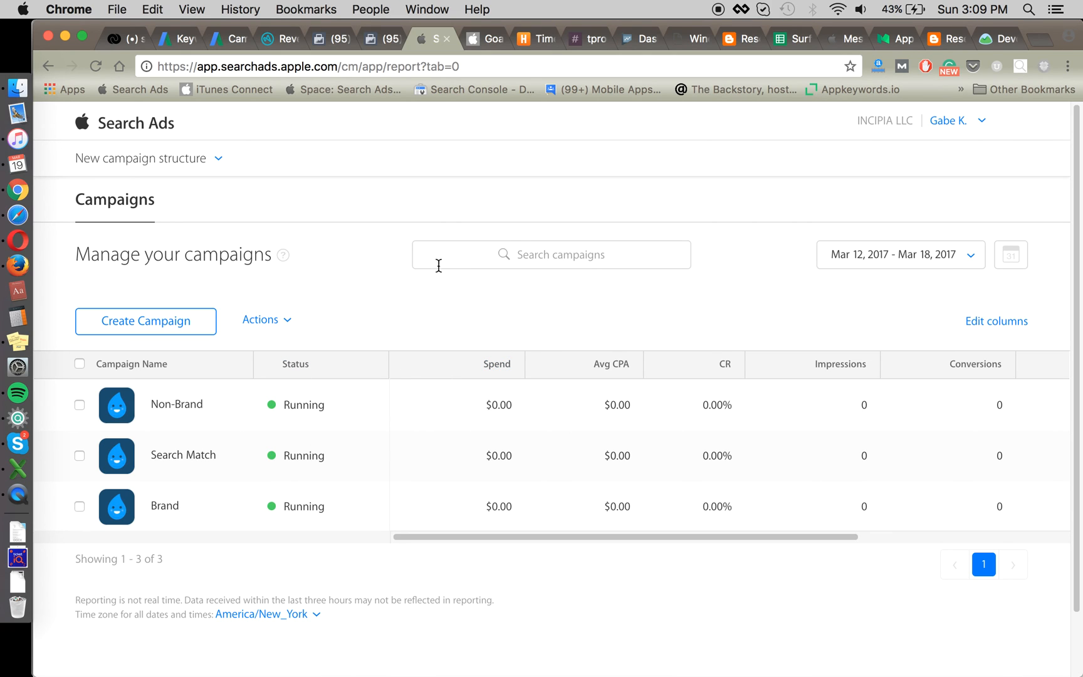
{"action": "left_click", "coordinate": [199, 407]}
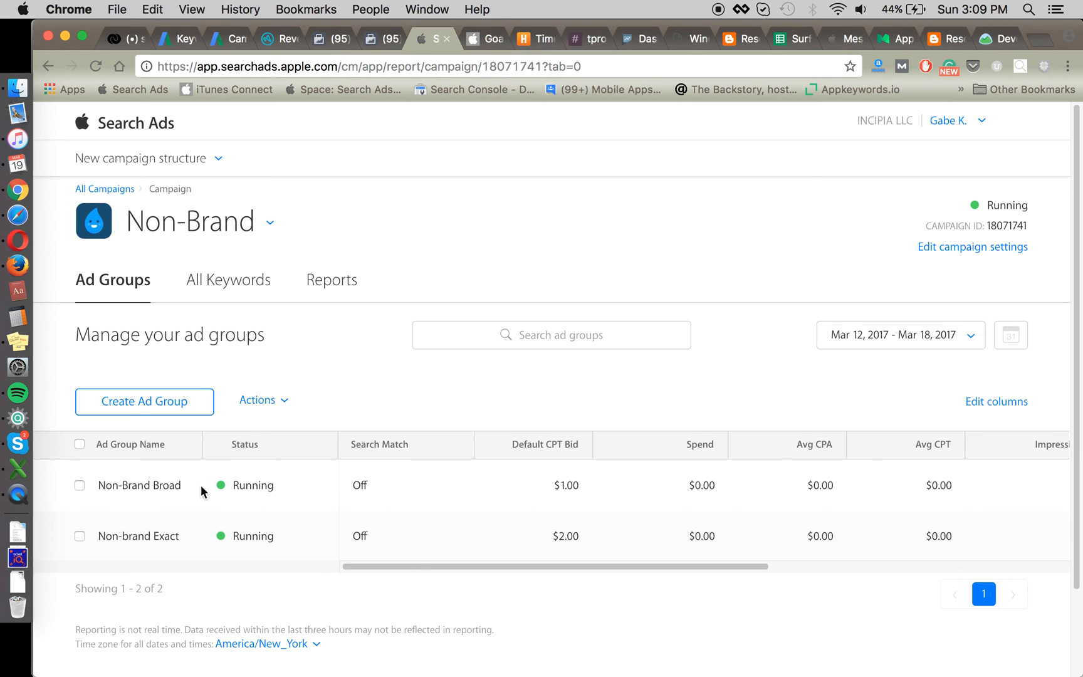
{"action": "key", "text": "super+Tab"}
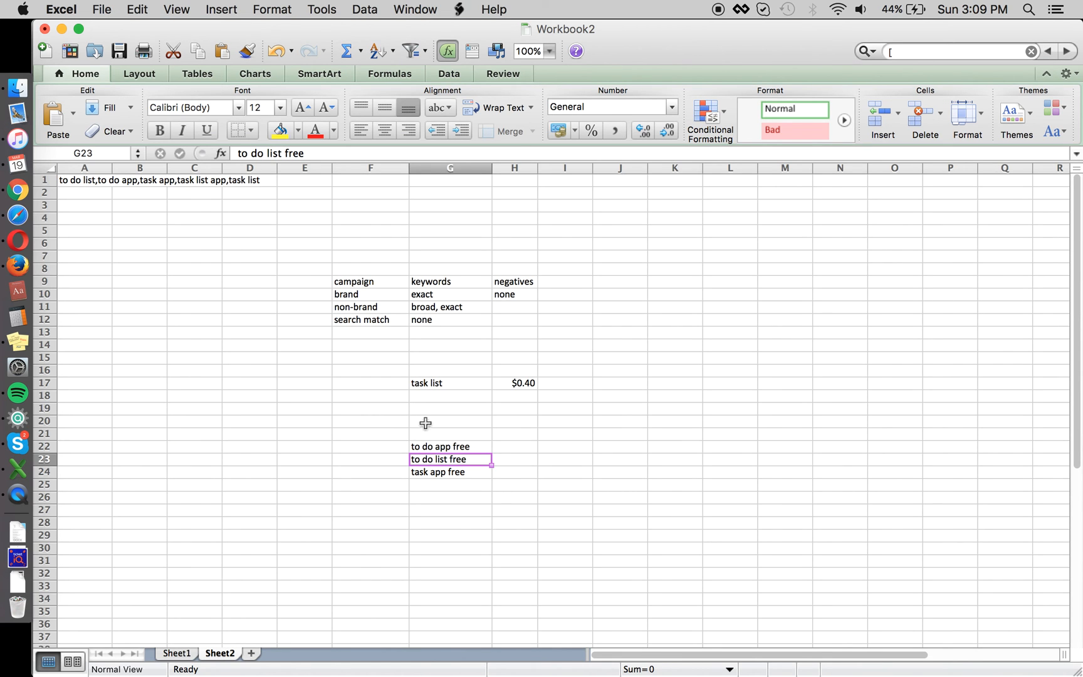
Step: Enter 'task' in G26 and 'to do' in G27 as root terms
{"action": "left_click", "coordinate": [446, 493]}
{"action": "type", "text": "task"}
{"action": "key", "text": "Return"}
{"action": "type", "text": "ta"}
{"action": "key", "text": "BackSpace"}
{"action": "type", "text": "o do"}
{"action": "key", "text": "Return"}
{"action": "key", "text": "super+Tab"}
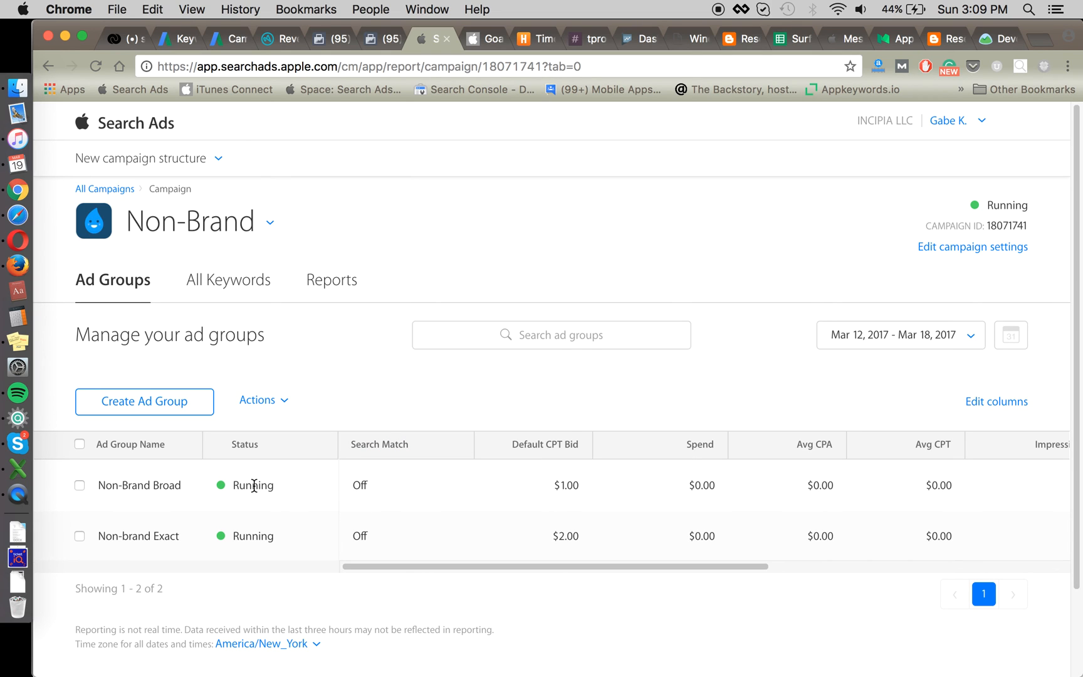
{"action": "key", "text": "super+Tab"}
{"action": "key", "text": "Up"}
{"action": "key", "text": "Up"}
{"action": "key", "text": "Right"}
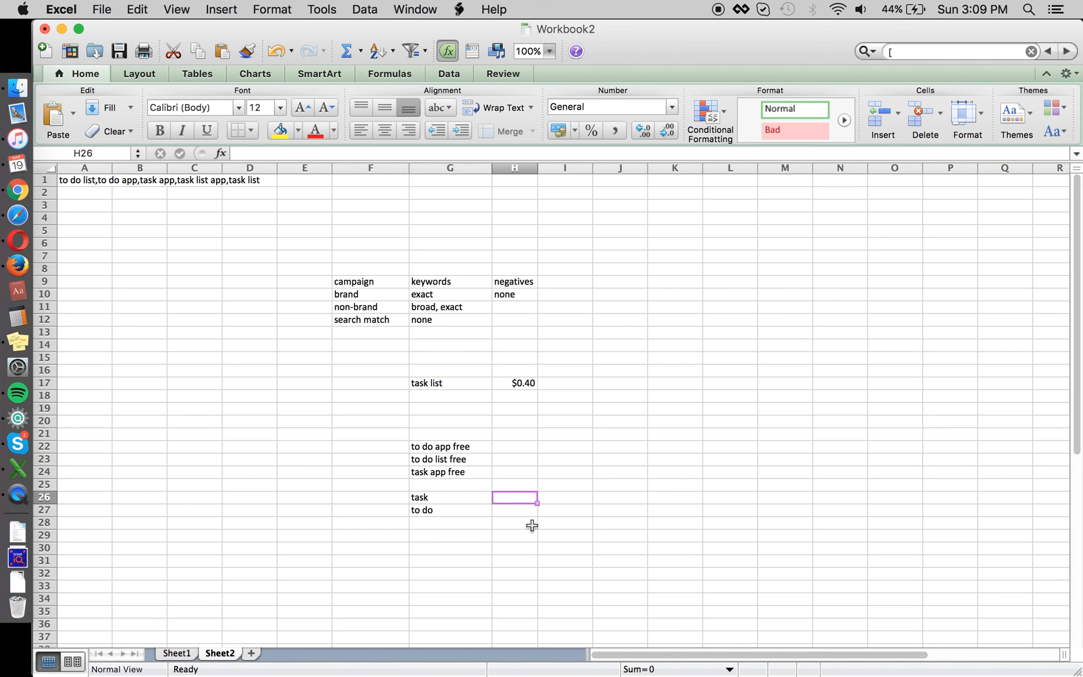
{"action": "key", "text": "Down"}
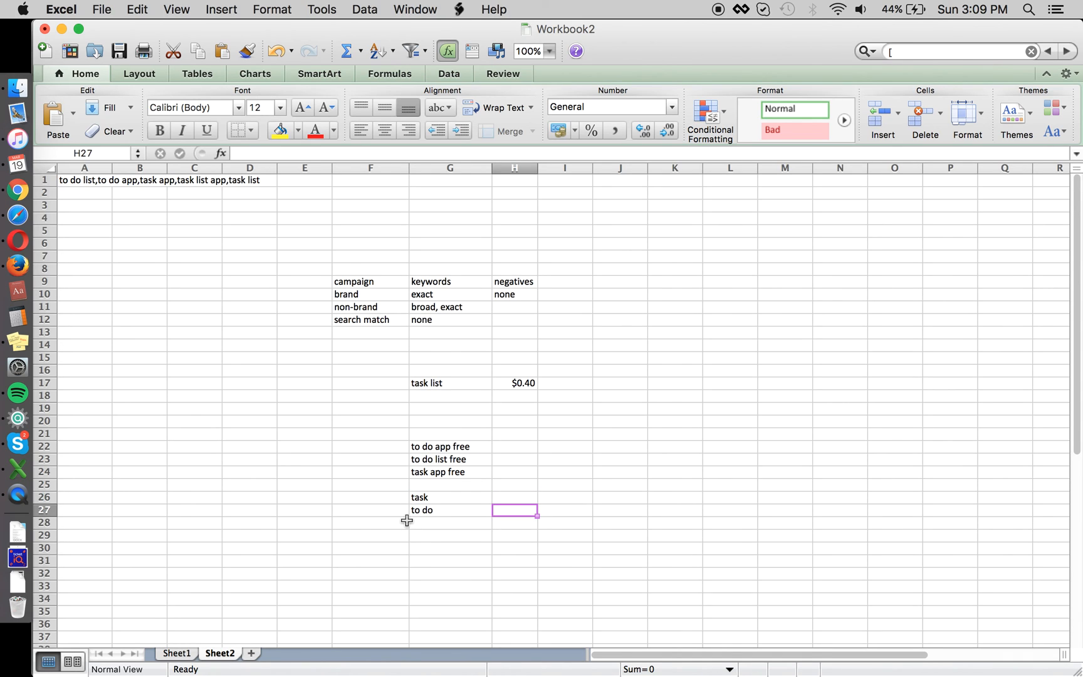
{"action": "key", "text": "super+Tab"}
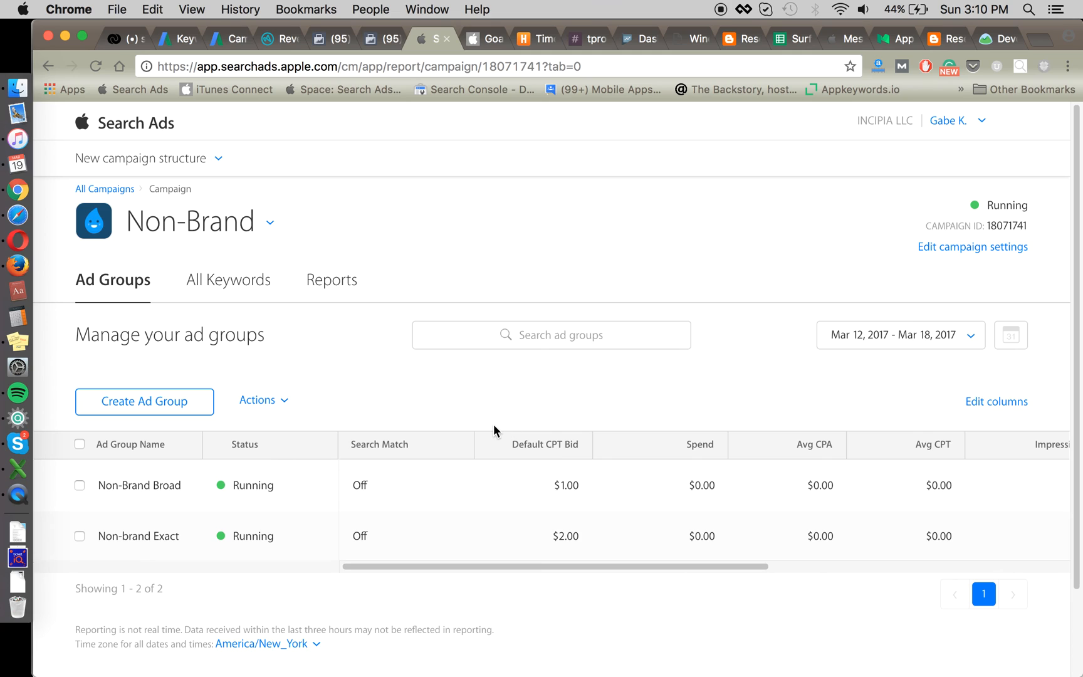
Step: Review Non-Brand Broad's ad group settings: iPad and iPhone devices, $1.00 default bid
{"action": "left_click", "coordinate": [179, 486]}
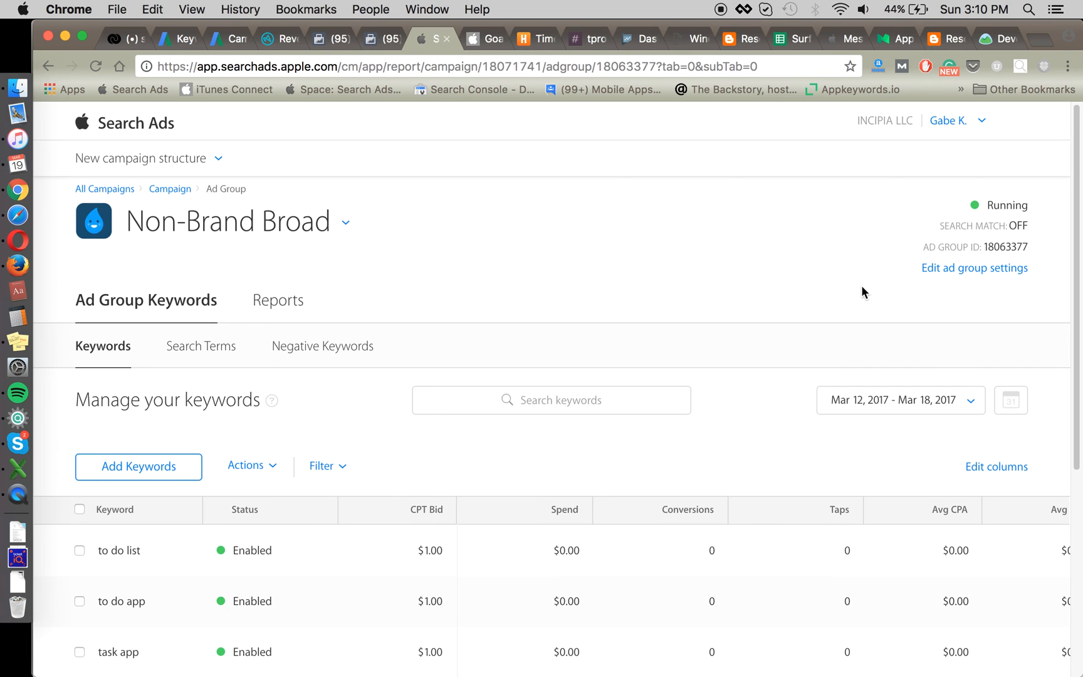
{"action": "left_click", "coordinate": [942, 270]}
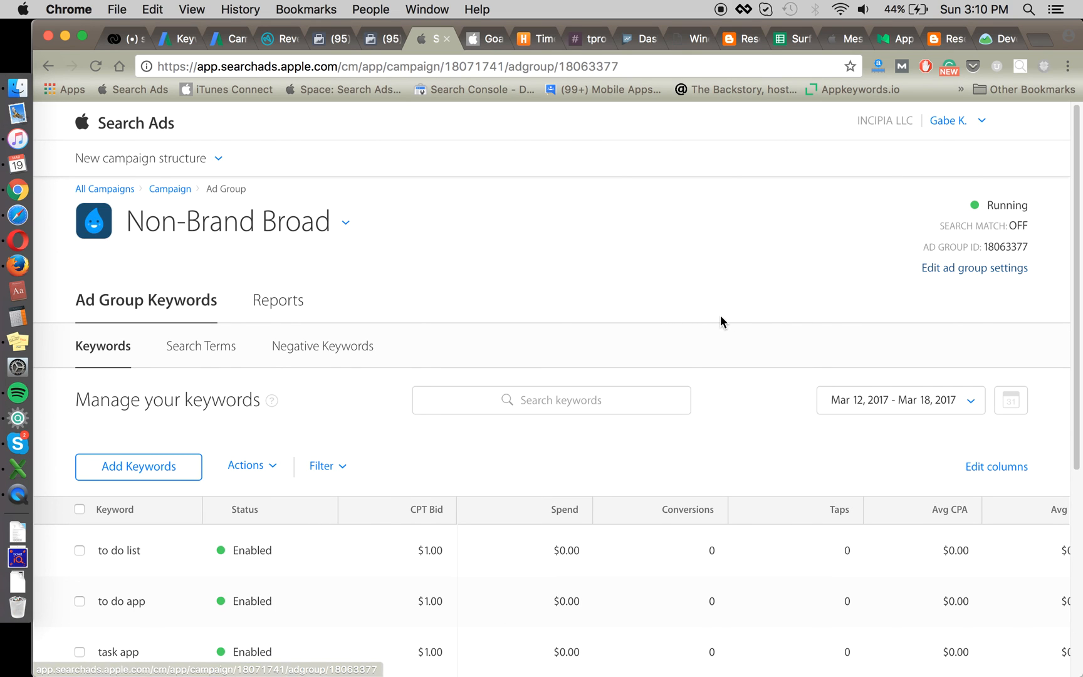
{"action": "scroll", "coordinate": [680, 343], "scroll_direction": "down", "scroll_amount": 4}
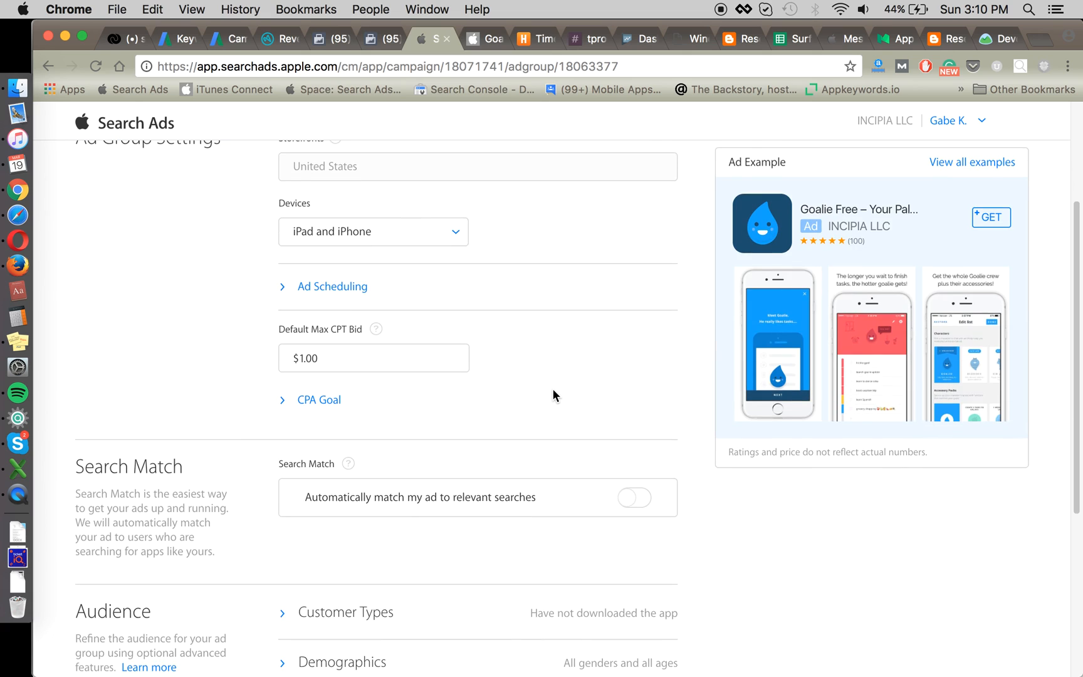
{"action": "left_click", "coordinate": [426, 213]}
{"action": "left_click", "coordinate": [527, 231]}
{"action": "scroll", "coordinate": [525, 237], "scroll_direction": "up", "scroll_amount": 2}
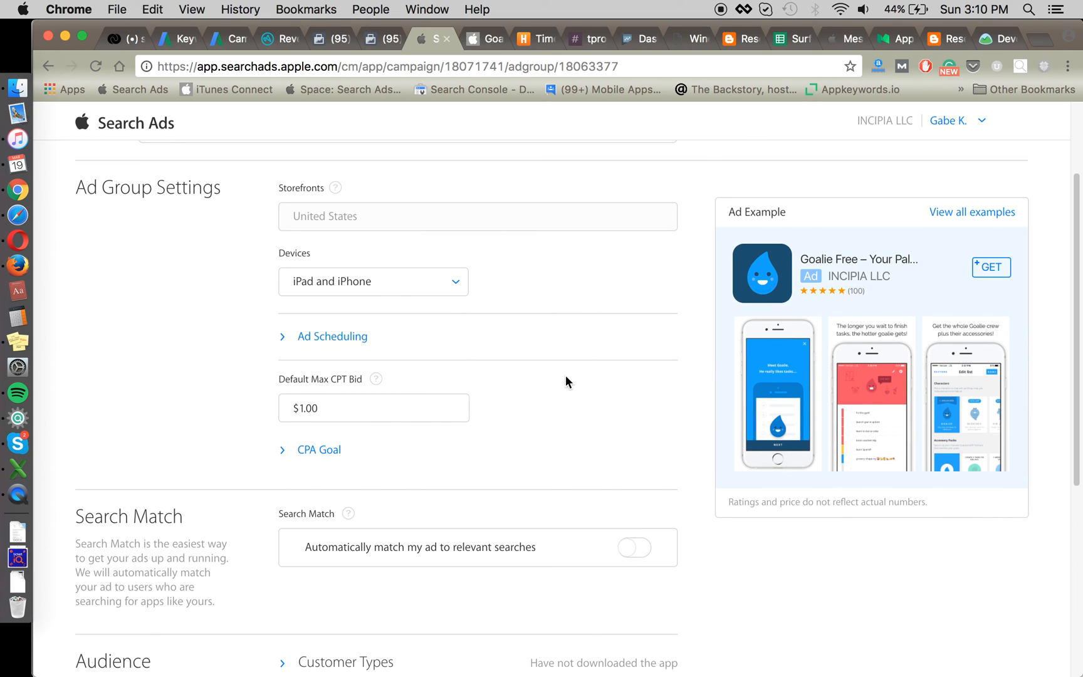
{"action": "scroll", "coordinate": [513, 479], "scroll_direction": "up", "scroll_amount": 1}
{"action": "scroll", "coordinate": [529, 496], "scroll_direction": "down", "scroll_amount": 5}
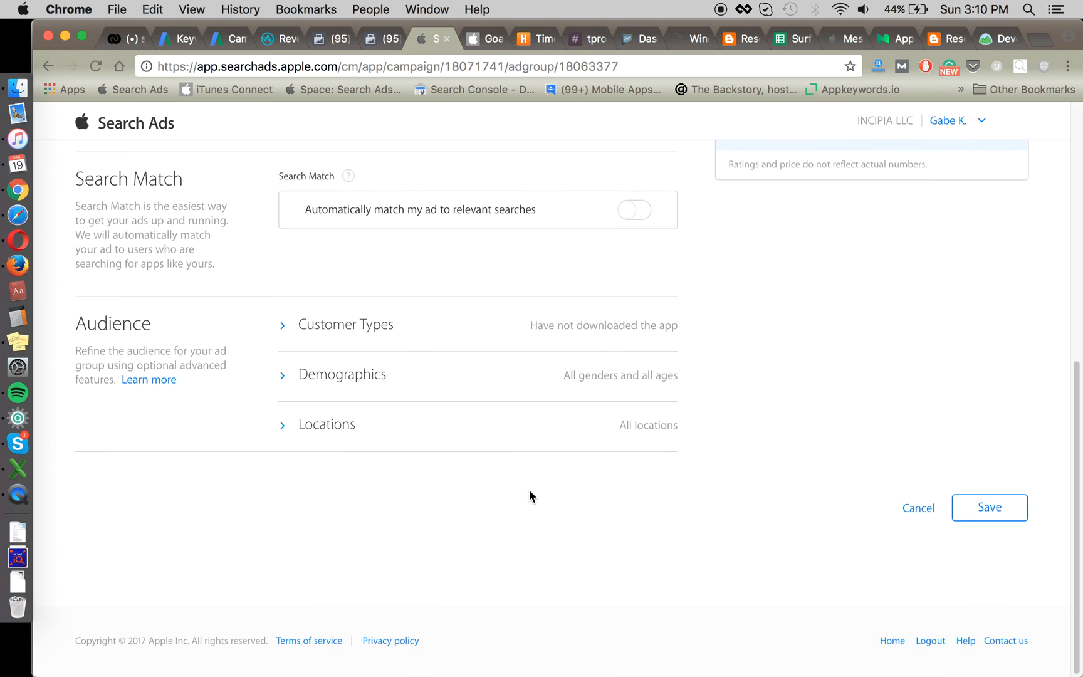
{"action": "scroll", "coordinate": [530, 493], "scroll_direction": "up", "scroll_amount": 8}
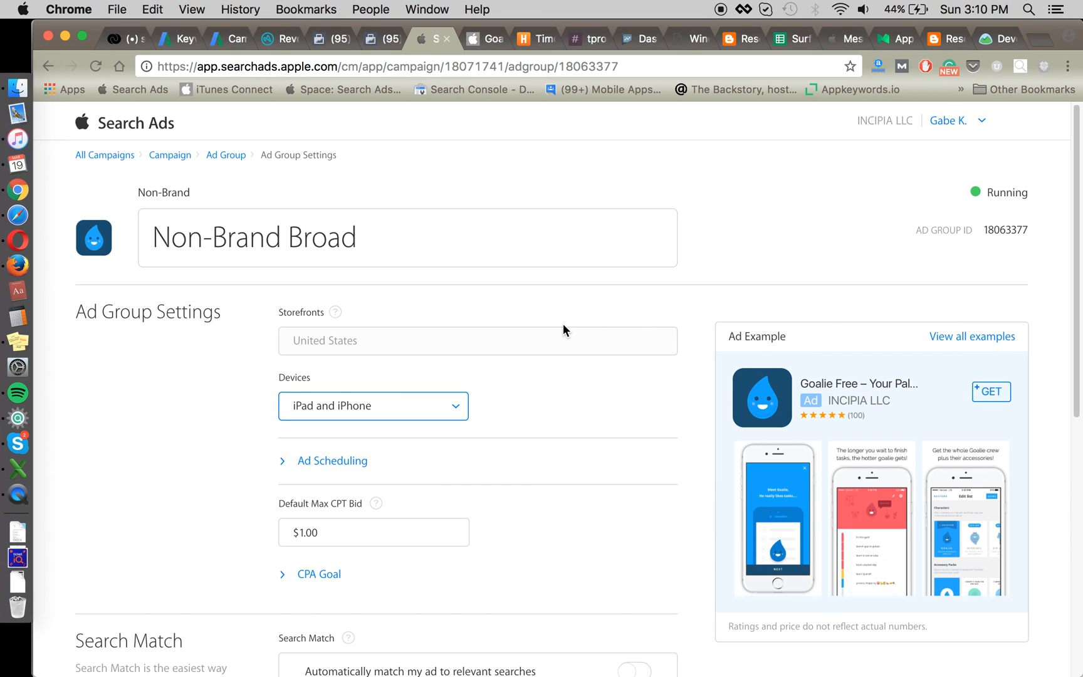
{"action": "key", "text": "super+Tab"}
Step: Enter a contact e-mail address in cell D21
{"action": "left_click", "coordinate": [270, 435]}
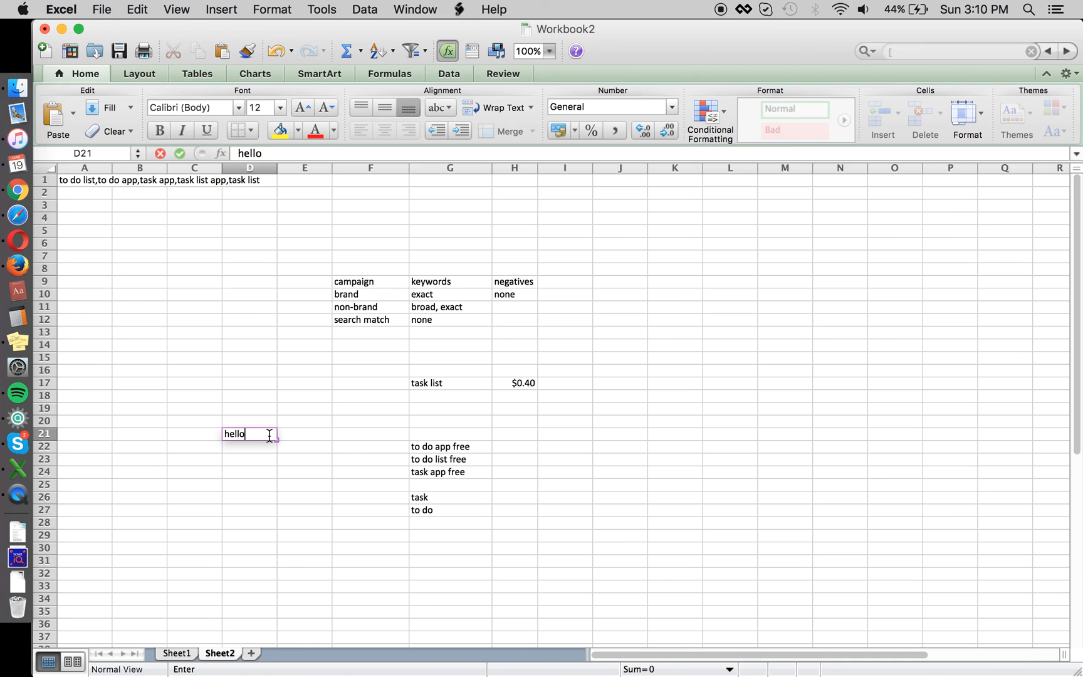
{"action": "key", "text": "Return"}
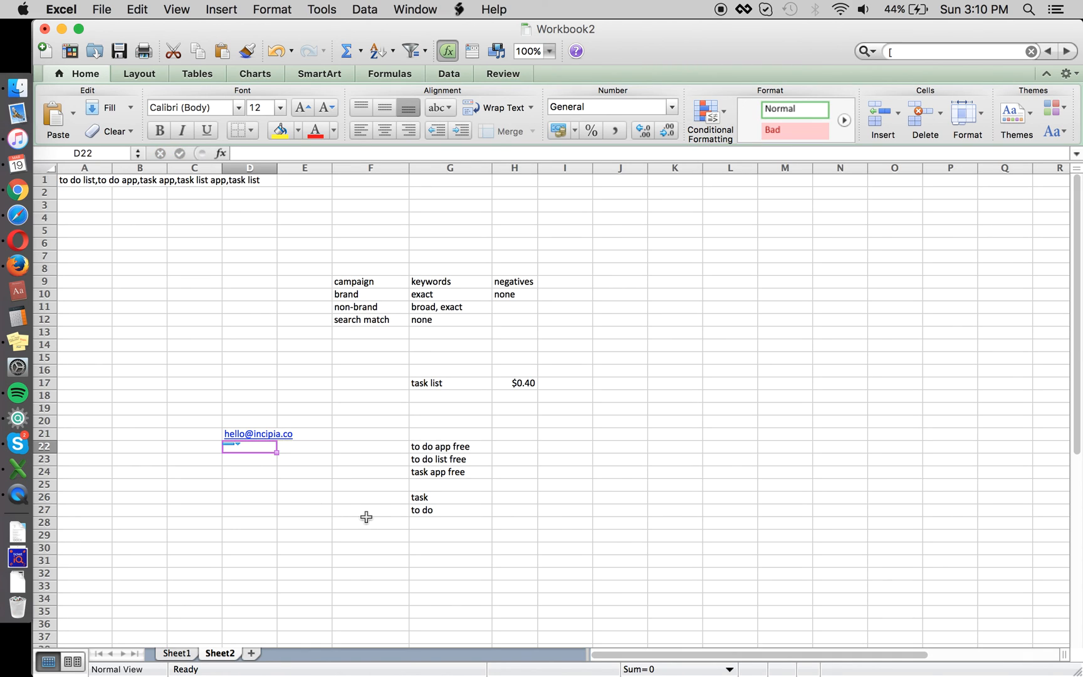